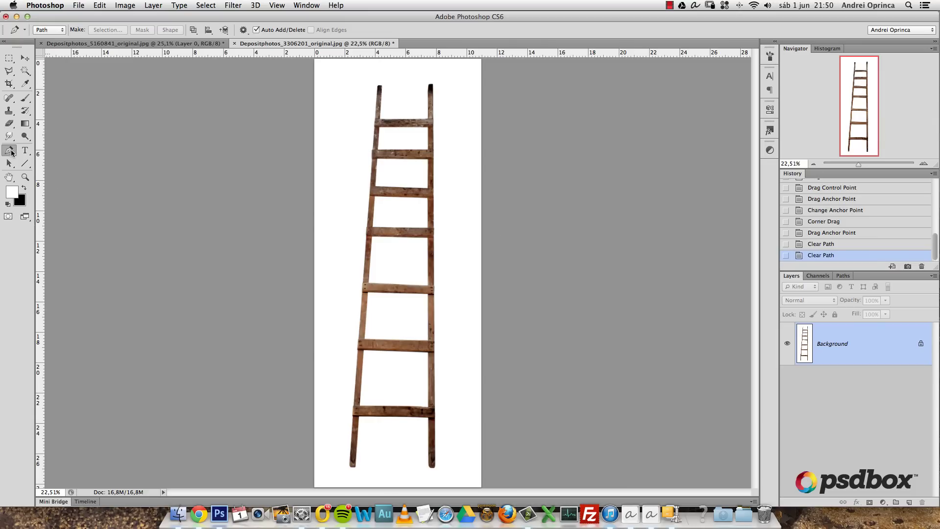
Select the Pen tool and set its drawing mode to Shape
click(9, 152)
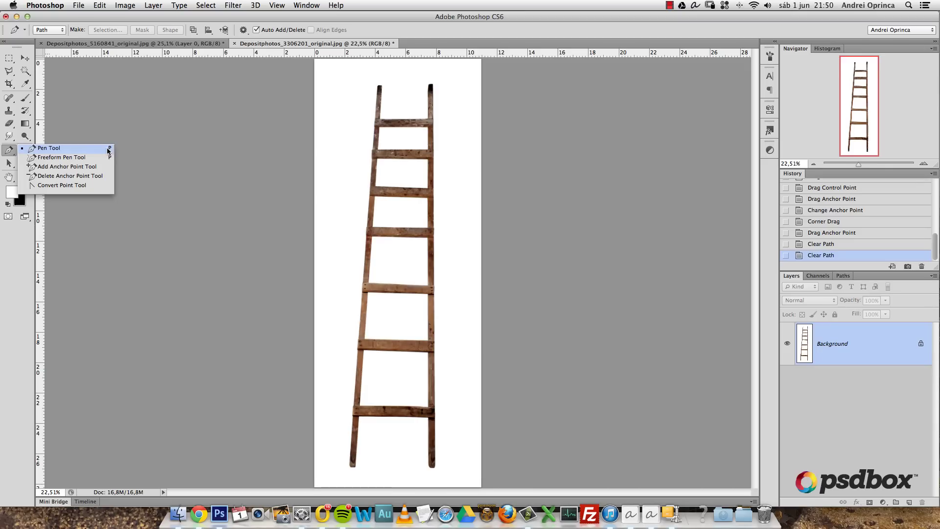
click(61, 152)
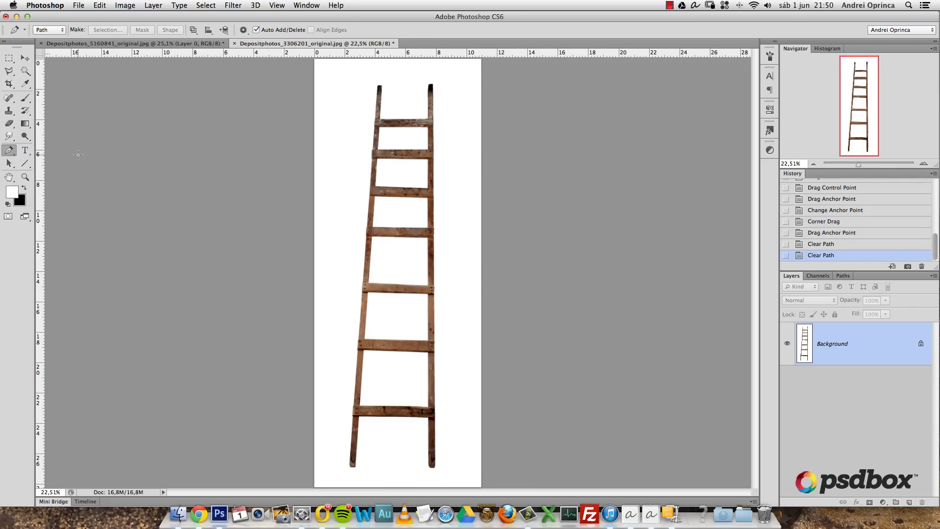
click(61, 30)
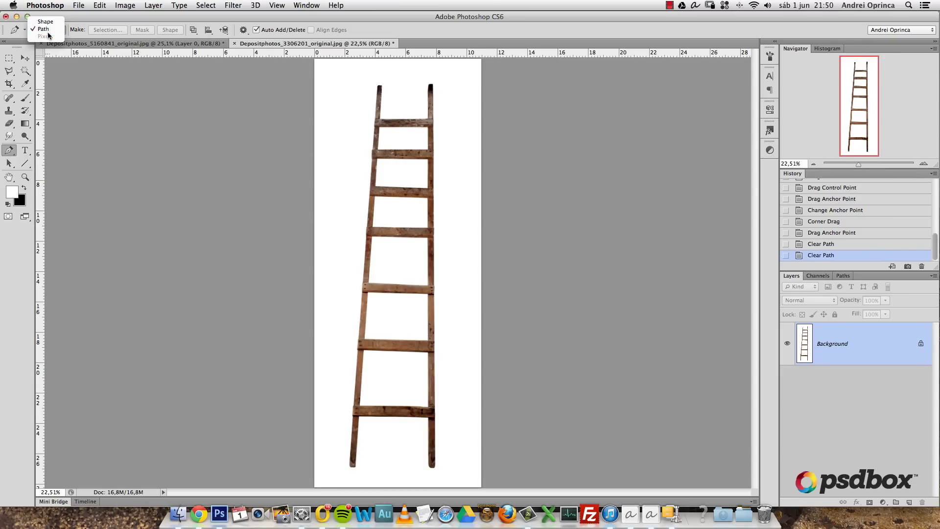
click(44, 29)
click(49, 30)
click(44, 28)
Set the foreground colour to a bright red
click(14, 192)
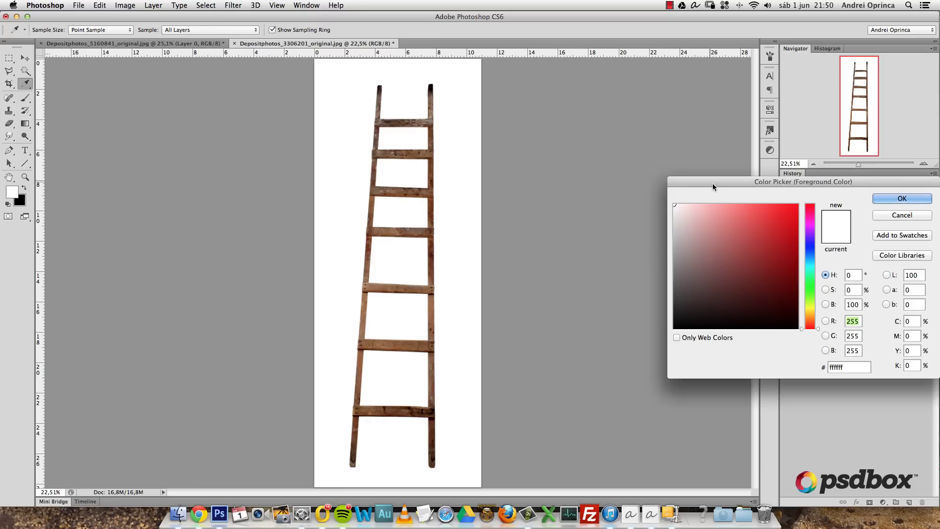
click(775, 207)
click(901, 198)
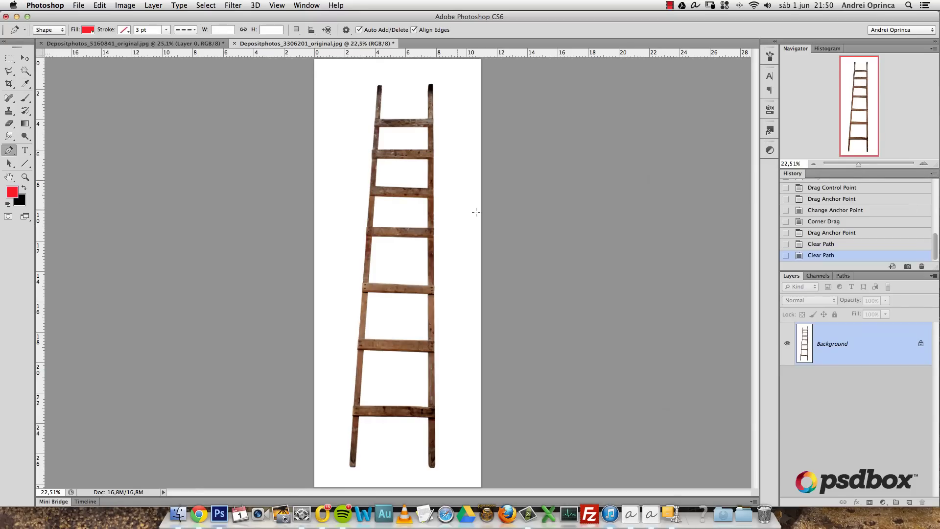
Draw a closed seven-point red shape over the upper part of the ladder and delete its layer
click(349, 186)
click(338, 214)
click(371, 253)
click(417, 238)
click(429, 199)
click(427, 175)
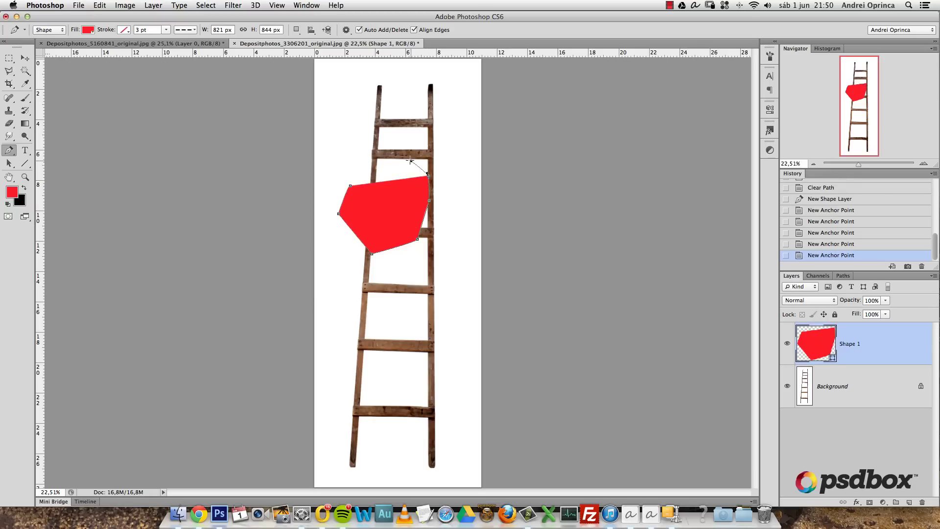
click(410, 160)
click(350, 186)
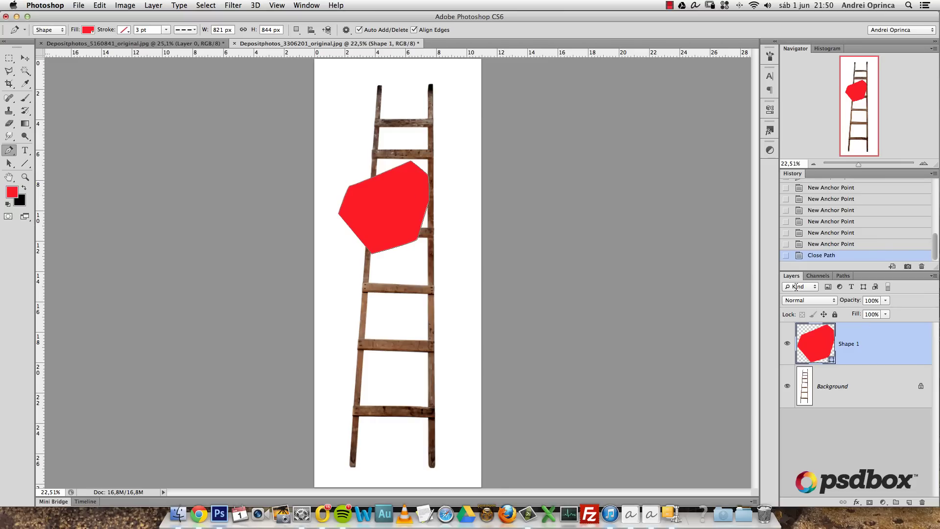
drag(904, 352, 922, 502)
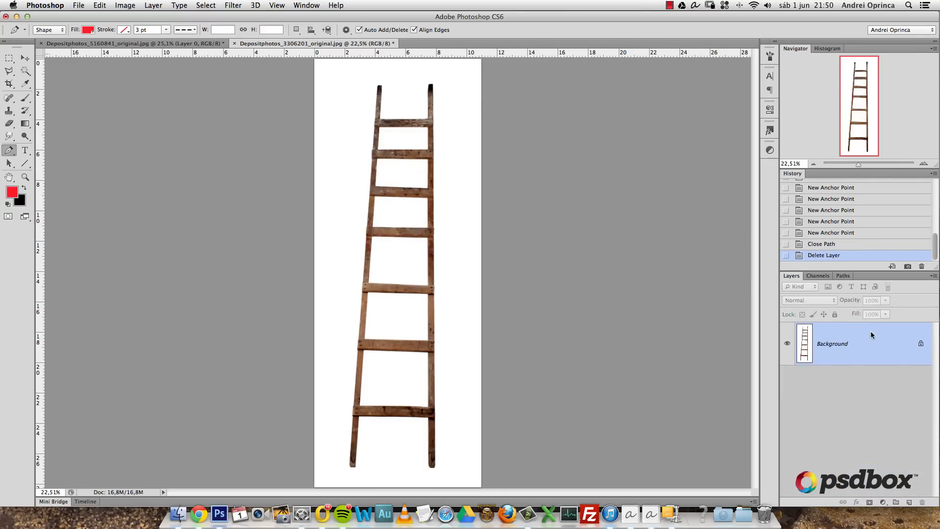
Set the Pen tool's mode to Path and restore the default black and white colours
click(62, 30)
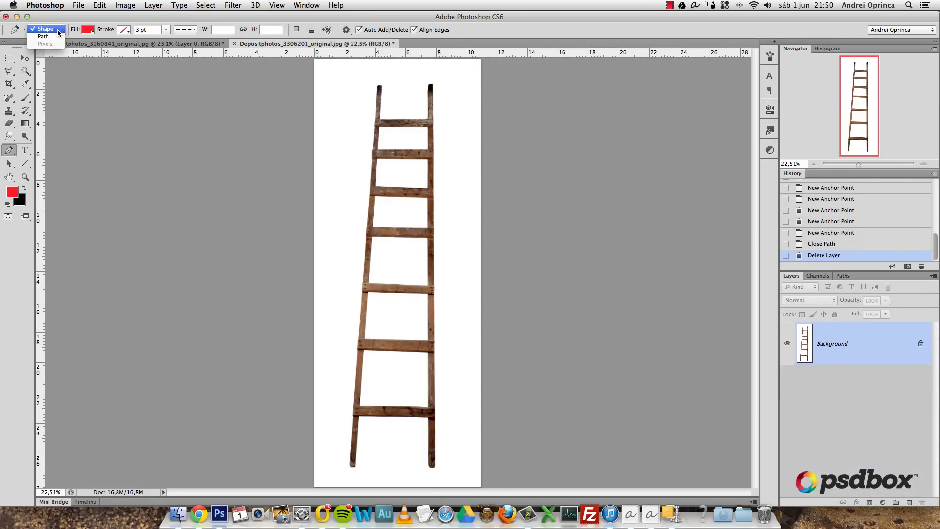
click(49, 37)
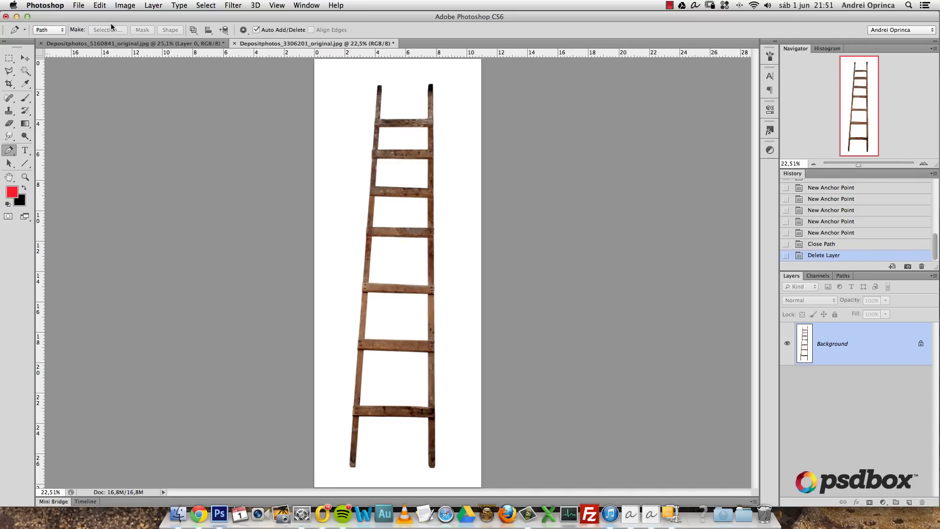
key(d)
key(super+z)
Draw an open practice path beside the foot of the ladder's right leg, with one straight segment leading into a three-segment curved loop
key(super+space)
super+click(439, 443)
super+click(439, 443)
super+click(434, 447)
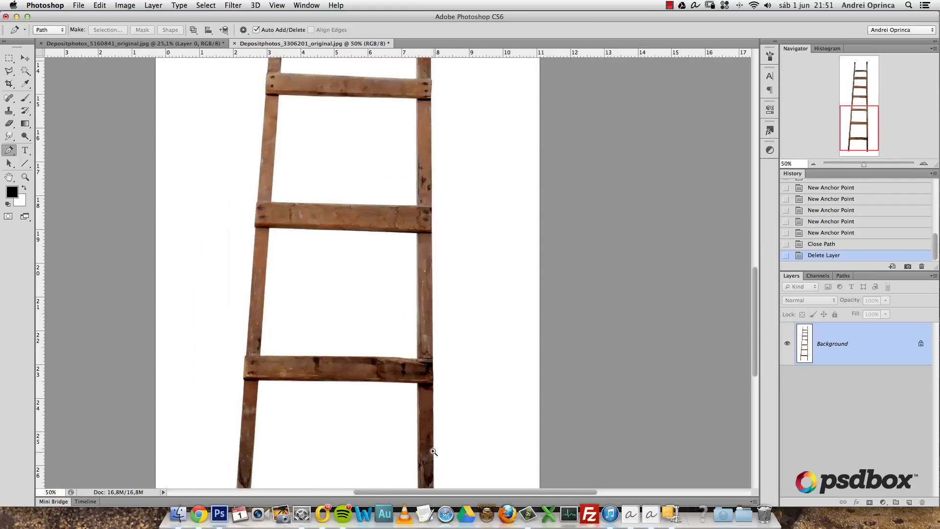
super+click(434, 450)
super+click(434, 453)
scroll(420, 422, down, 5)
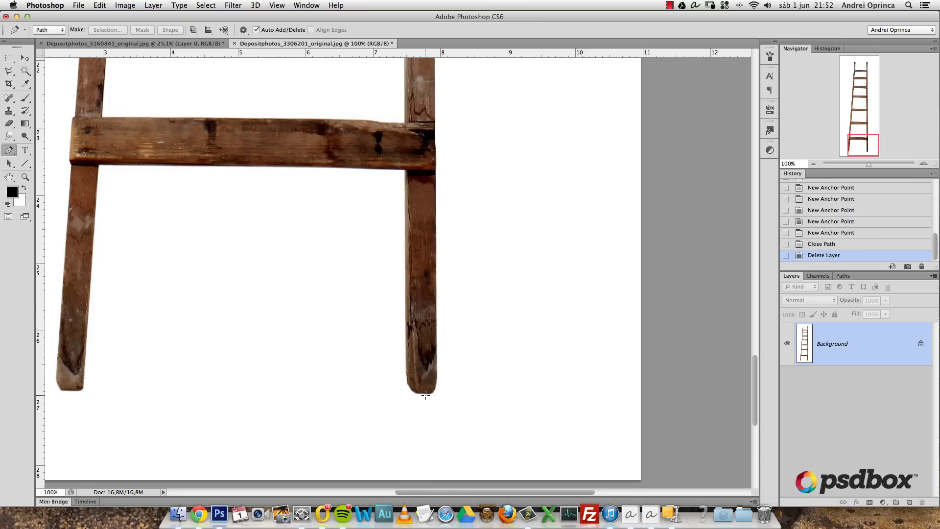
click(474, 371)
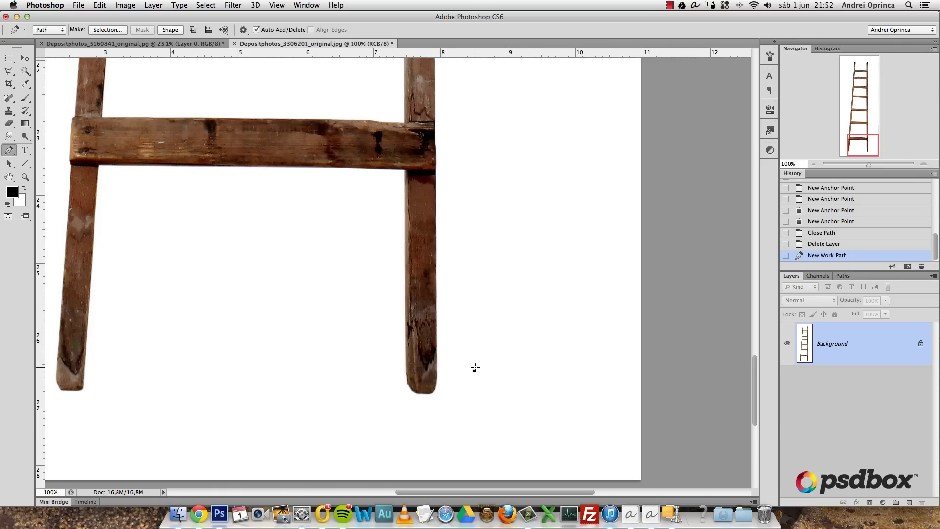
click(497, 265)
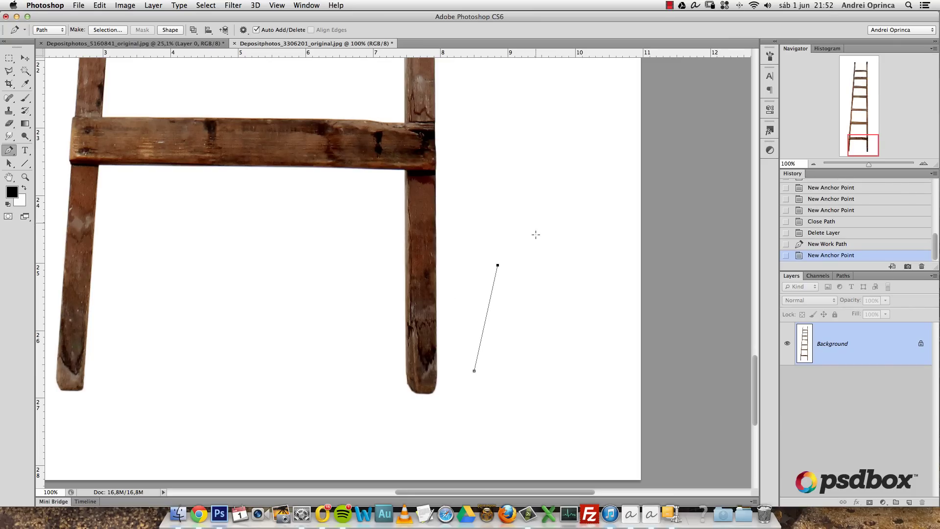
drag(536, 198, 576, 187)
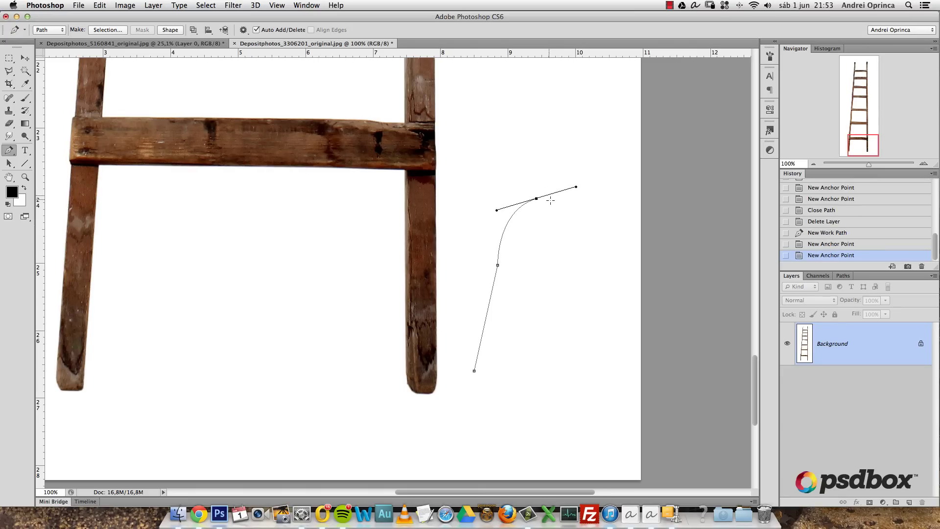
drag(577, 273, 548, 299)
drag(525, 256, 530, 228)
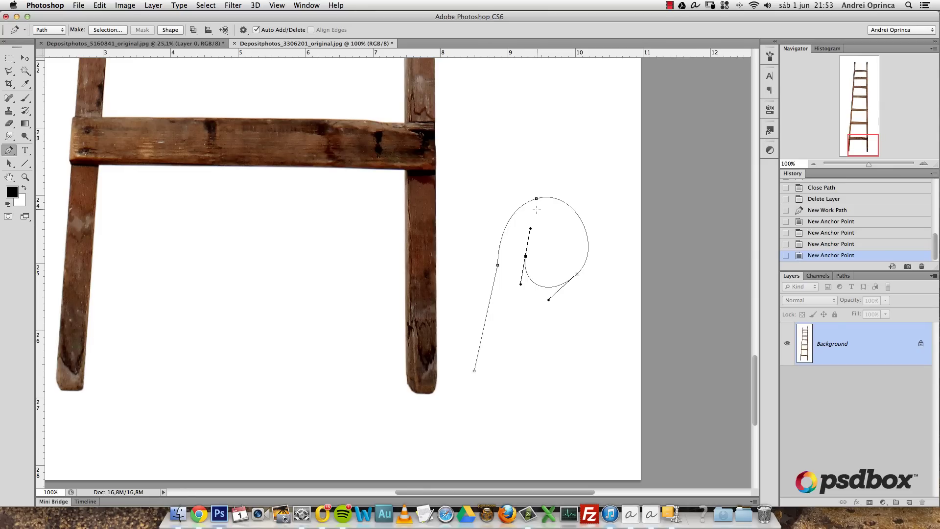
Reshape the loop at its top anchor by moving the point inward and adjusting its direction handles independently and together
drag(536, 199, 544, 222)
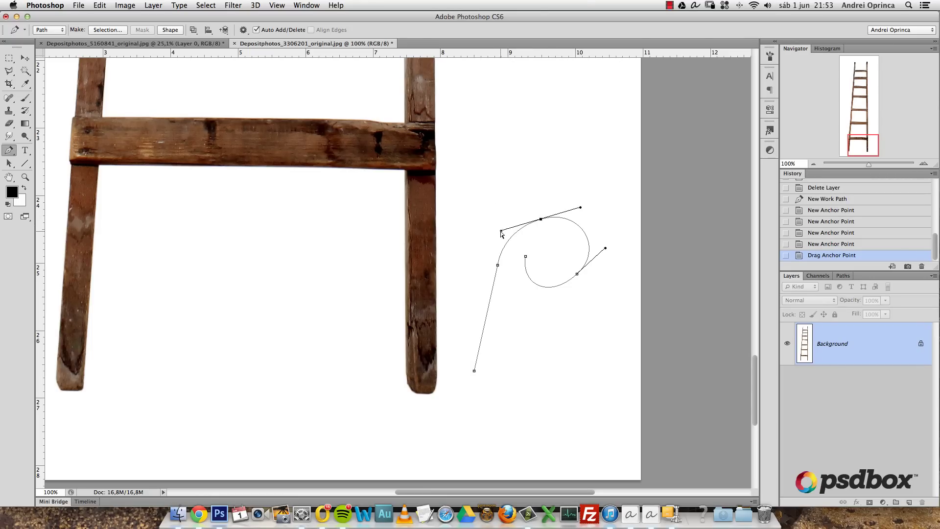
mouse_move(501, 232)
mouse_down()
mouse_move(518, 208)
mouse_move(500, 210)
mouse_move(531, 239)
mouse_move(498, 224)
mouse_up()
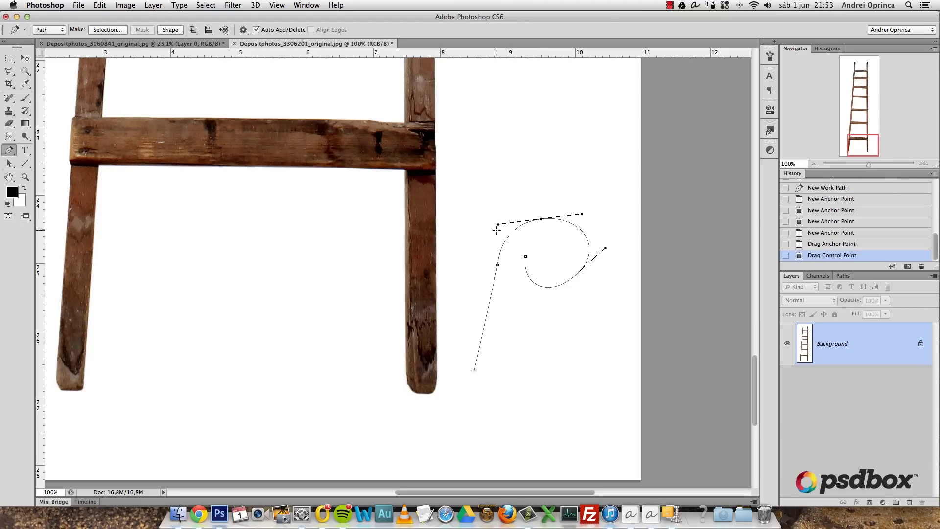
drag(507, 213, 515, 246)
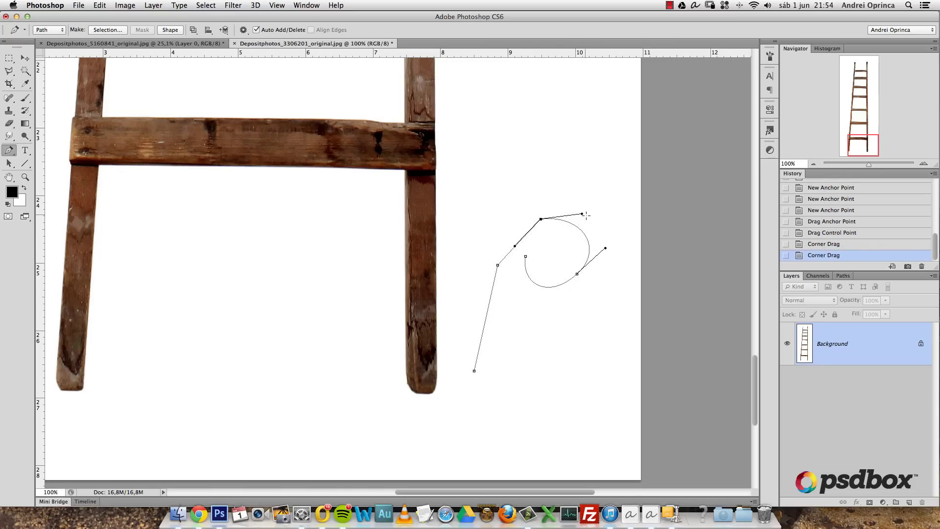
drag(581, 224, 574, 238)
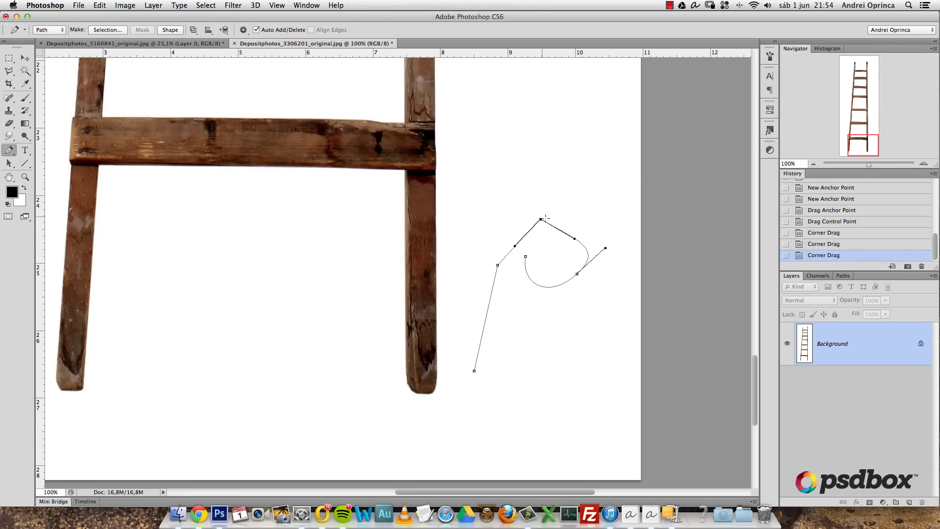
drag(540, 219, 567, 219)
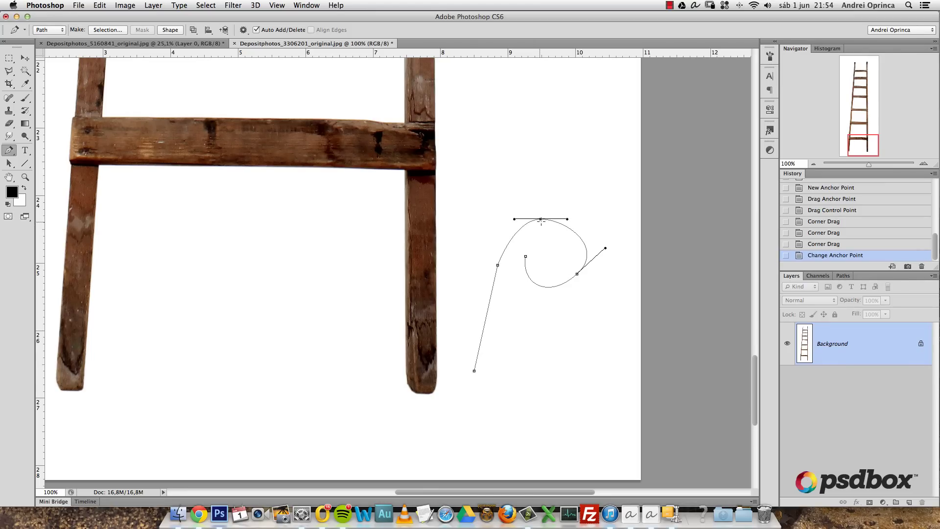
drag(541, 219, 576, 213)
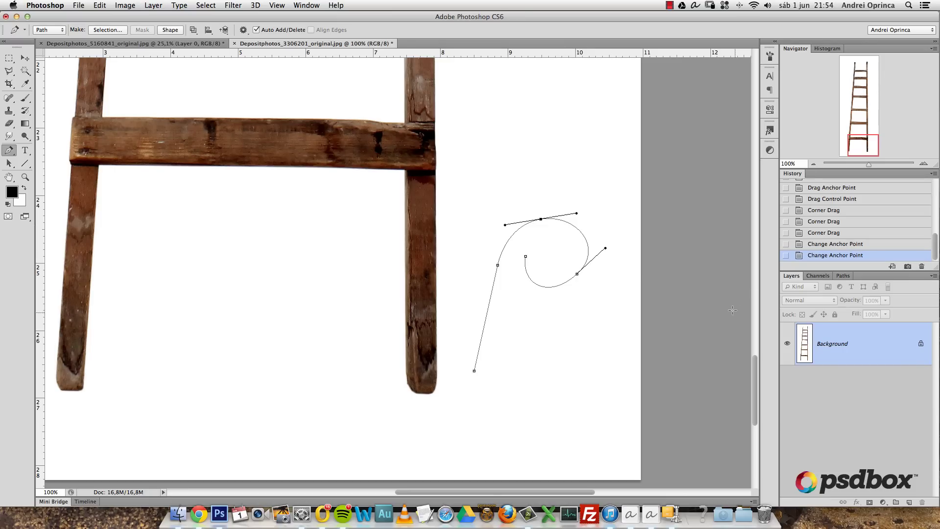
Remove the last two anchor points from the inner end of the practice path's loop
click(525, 256)
key(BackSpace)
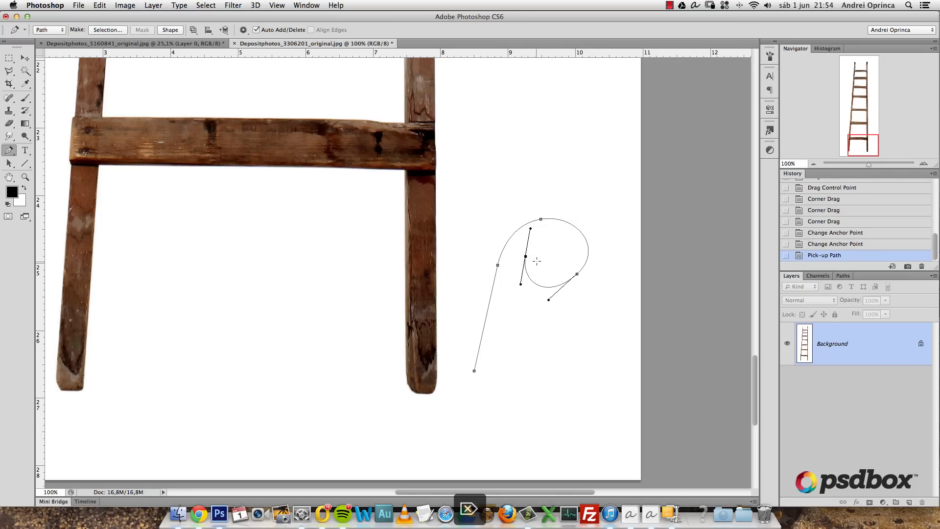
click(577, 274)
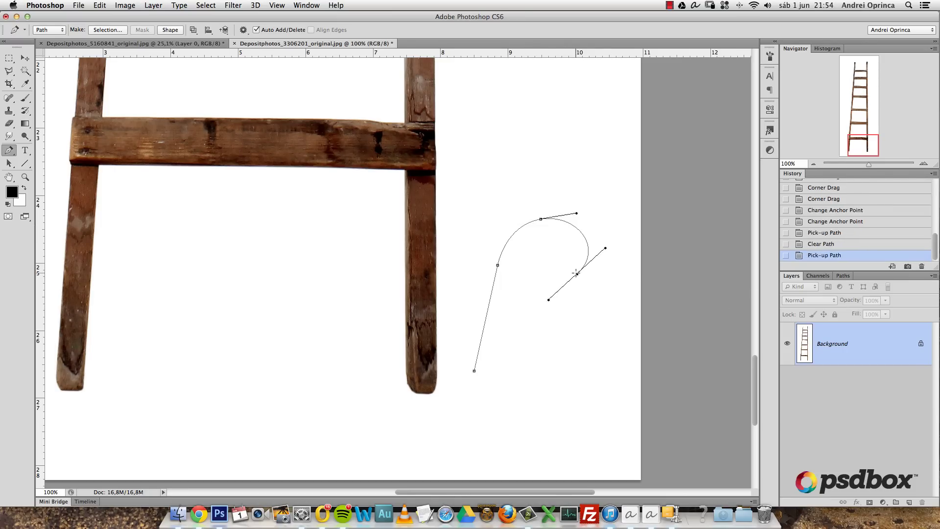
key(BackSpace)
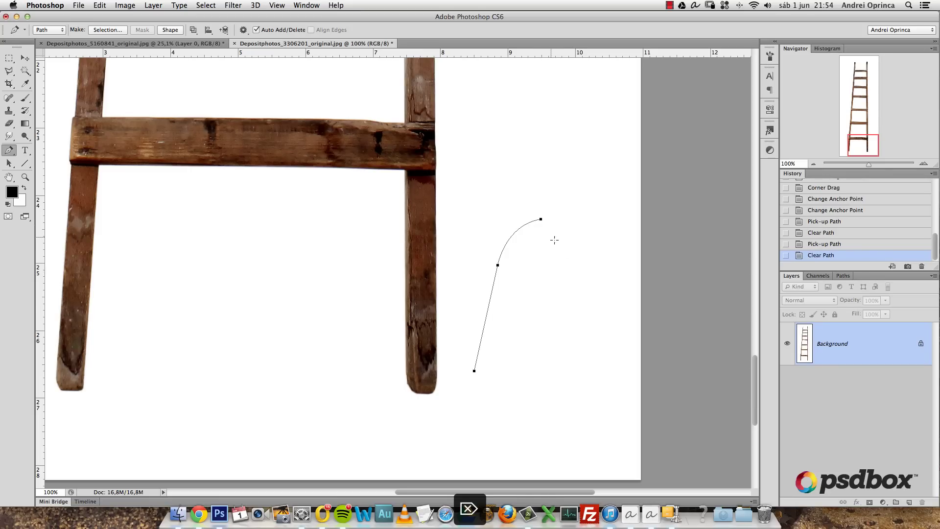
Continue the practice path from its upper end with four anchor points and delete the middle anchor of the original curve
click(540, 219)
click(567, 170)
click(522, 163)
click(483, 196)
click(478, 213)
click(497, 265)
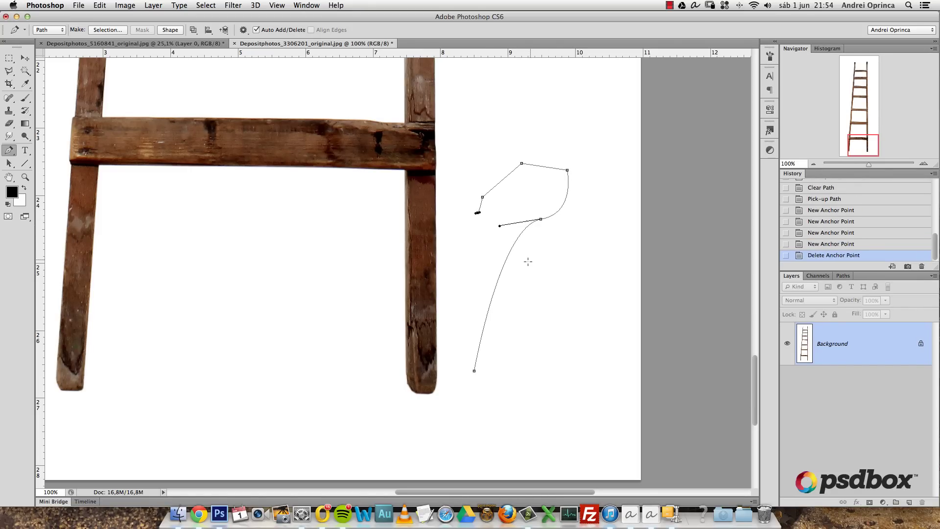
Resume the practice path at its open end and extend it downward with four more anchor points
click(478, 212)
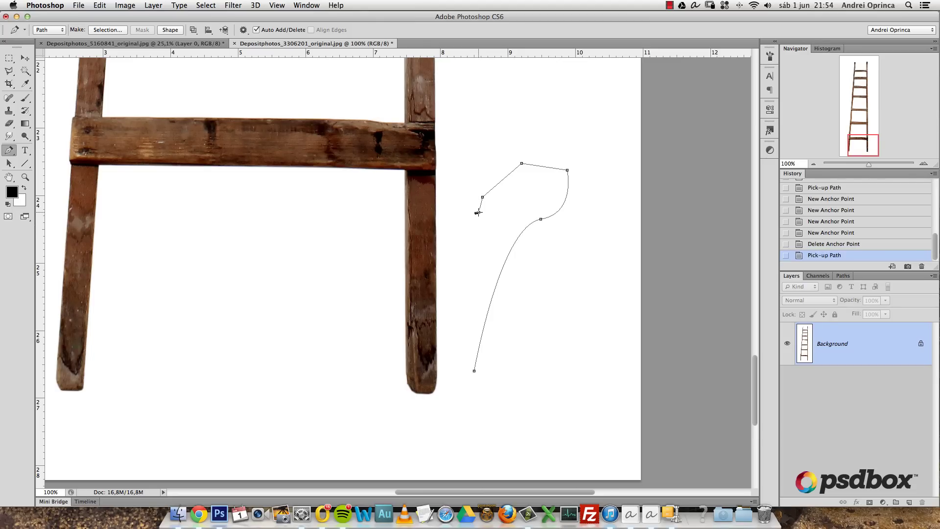
click(477, 253)
click(469, 282)
click(462, 302)
click(462, 323)
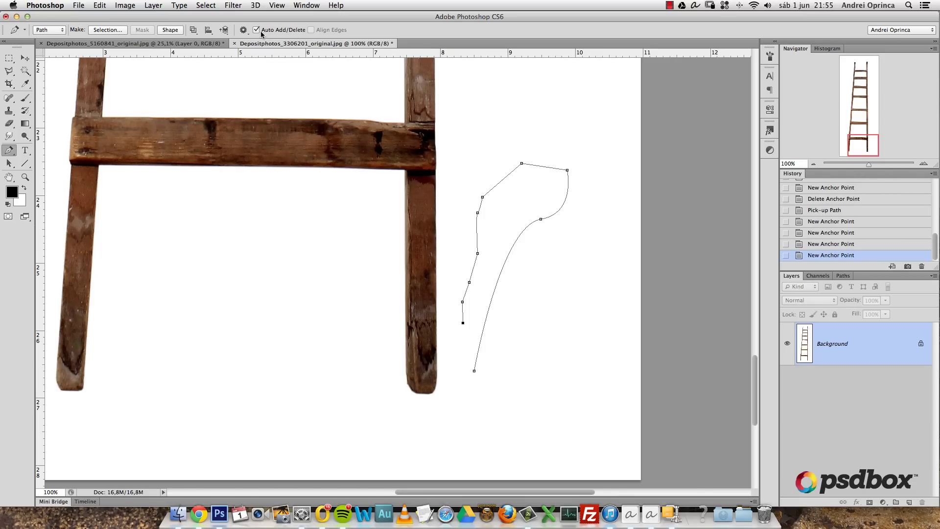
Delete the two close anchors on the practice path's left side and move its top corner anchor down and left
click(482, 197)
click(478, 212)
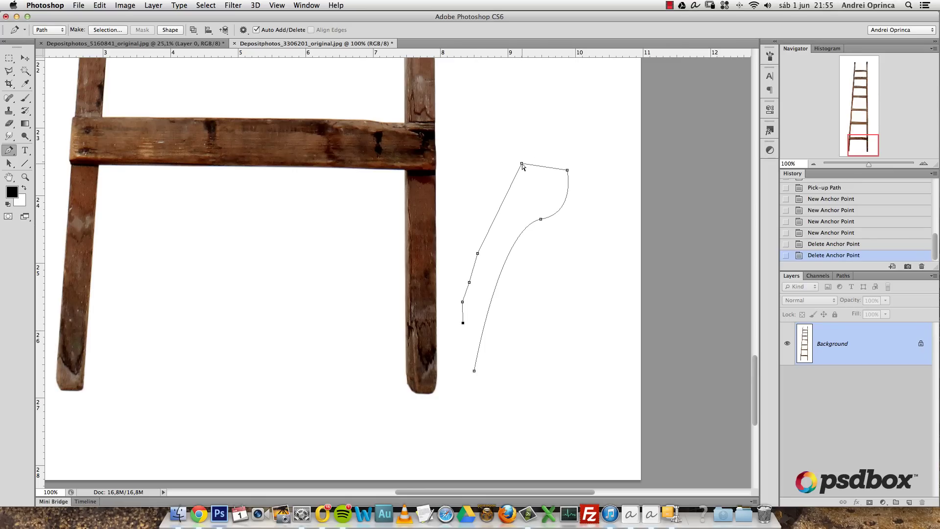
drag(522, 164, 508, 189)
Delete the entire practice path beside the ladder
key(BackSpace)
key(BackSpace)
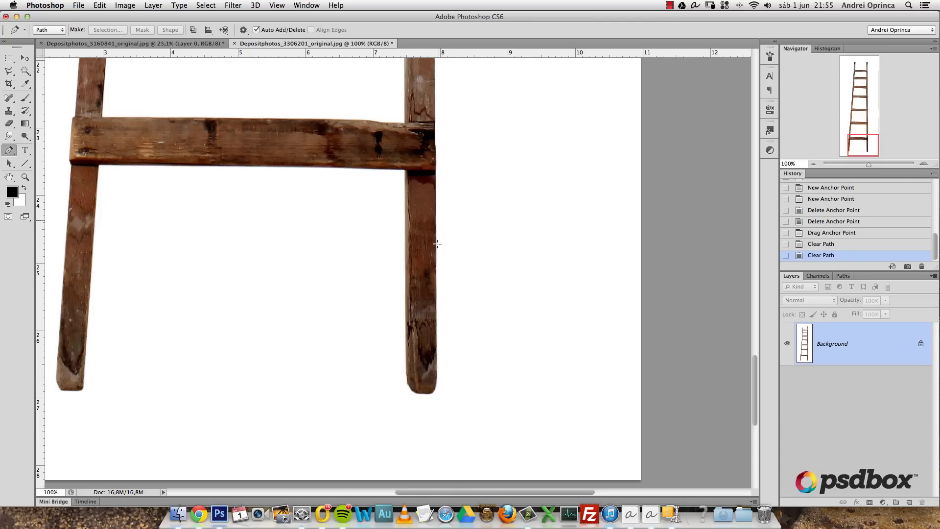
Start a new path at the foot of the ladder's right leg and trace its outer edge up to the second-lowest rung
click(424, 393)
click(437, 373)
click(435, 217)
drag(457, 136, 468, 233)
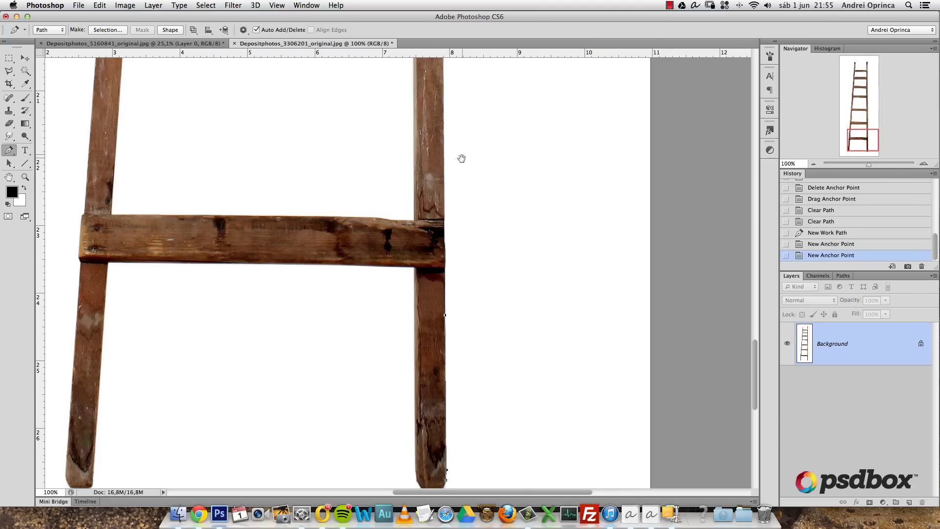
scroll(470, 156, up, 1)
scroll(470, 156, left, 1)
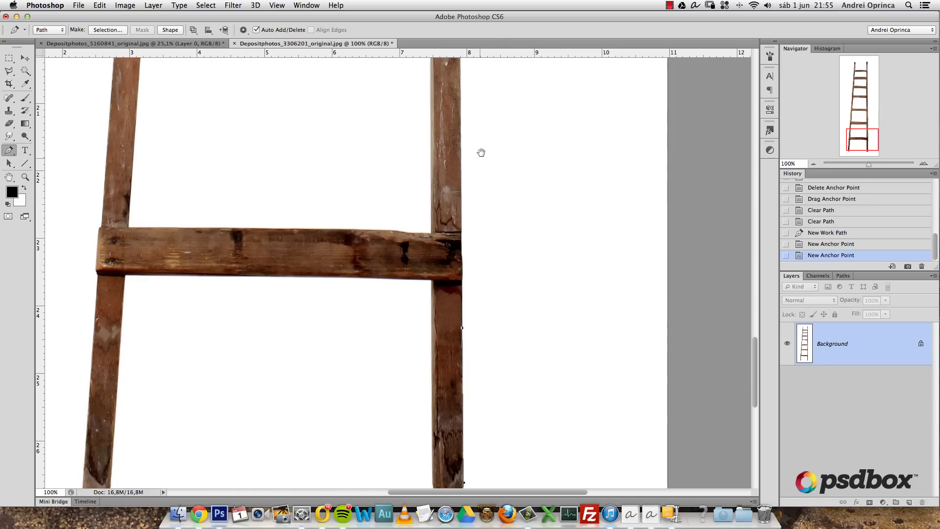
scroll(484, 148, up, 3)
drag(486, 191, 472, 241)
click(445, 161)
click(452, 145)
Continue the path along the right leg's outer edge from the second-lowest rung to the underside of the third rung
drag(468, 116, 483, 219)
click(459, 116)
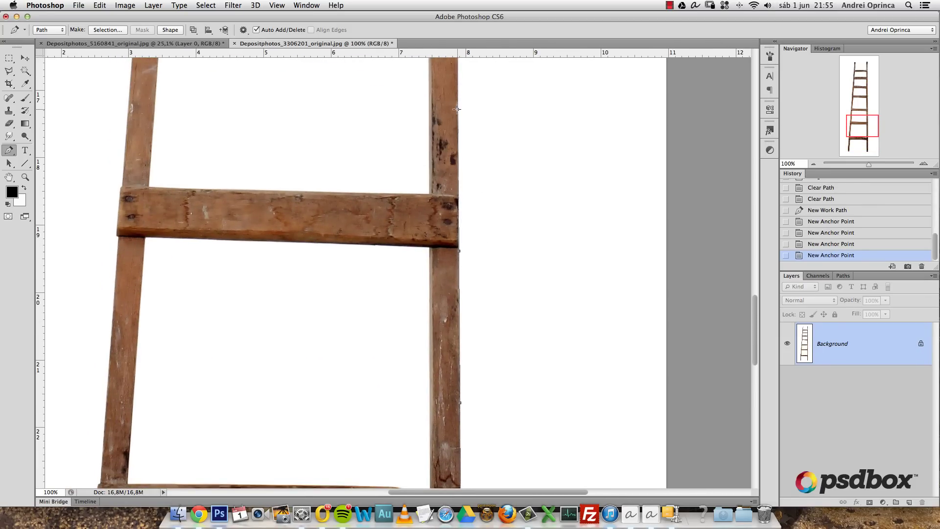
drag(459, 115, 475, 200)
drag(467, 72, 474, 155)
click(466, 183)
Continue the path around the third-lowest rung's end on the right leg's outer edge, undoing misplaced anchor points
click(467, 151)
key(super+z)
click(468, 157)
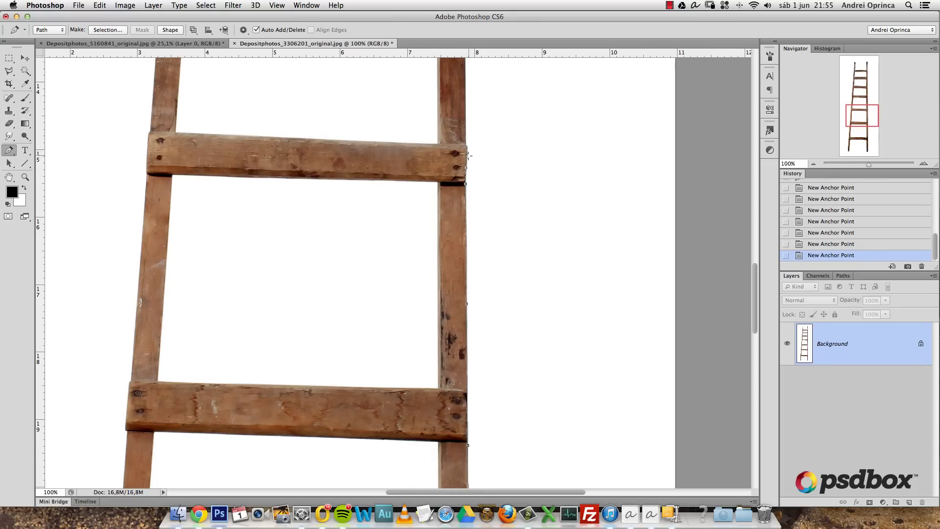
key(super+z)
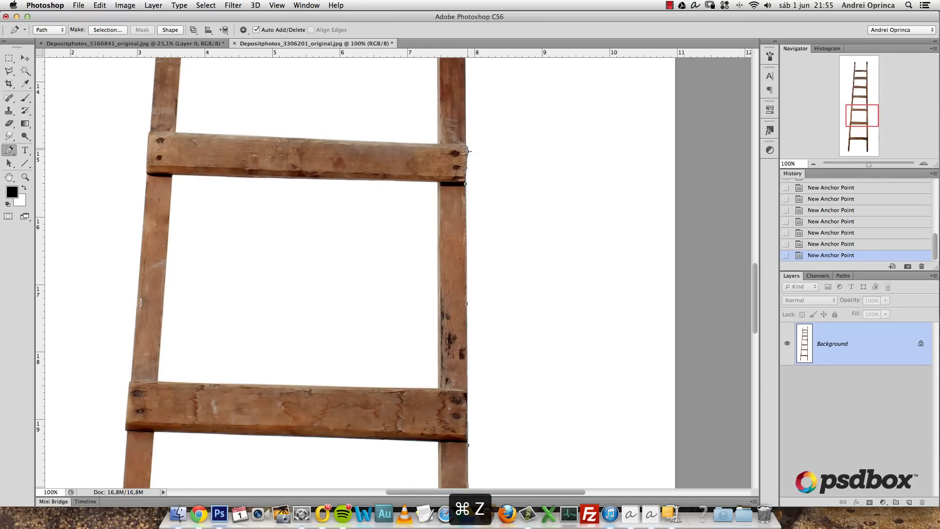
super+click(465, 154)
super+click(462, 157)
Trace the right leg's outer edge up from the third-lowest rung and around the end of the fourth rung
drag(472, 122, 474, 251)
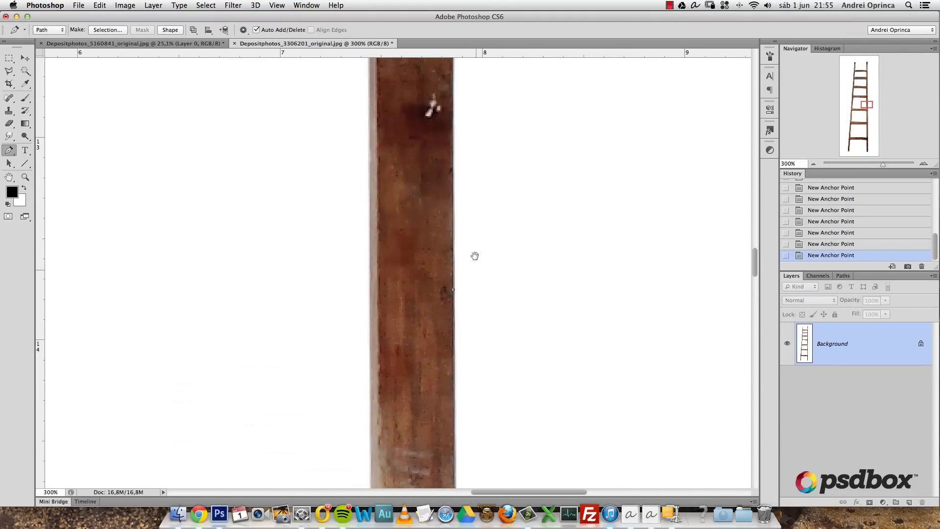
drag(454, 126, 474, 263)
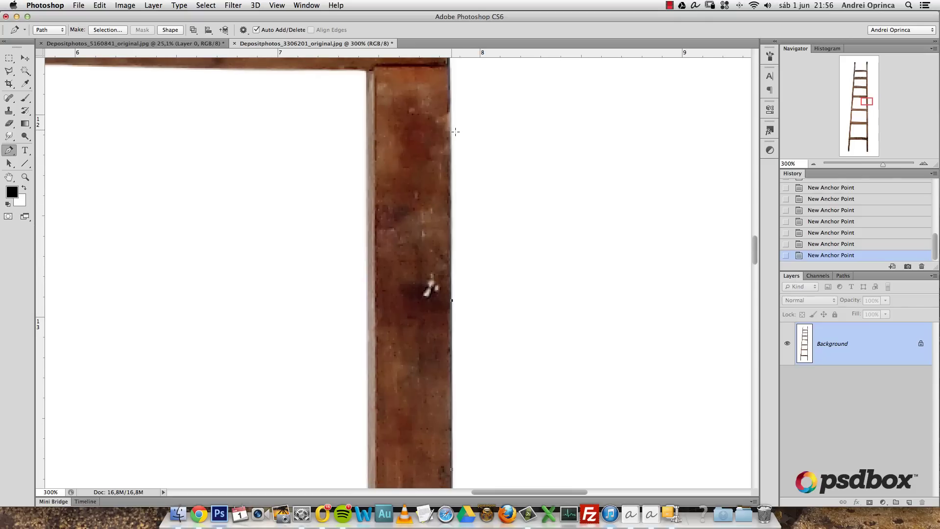
drag(464, 86, 478, 235)
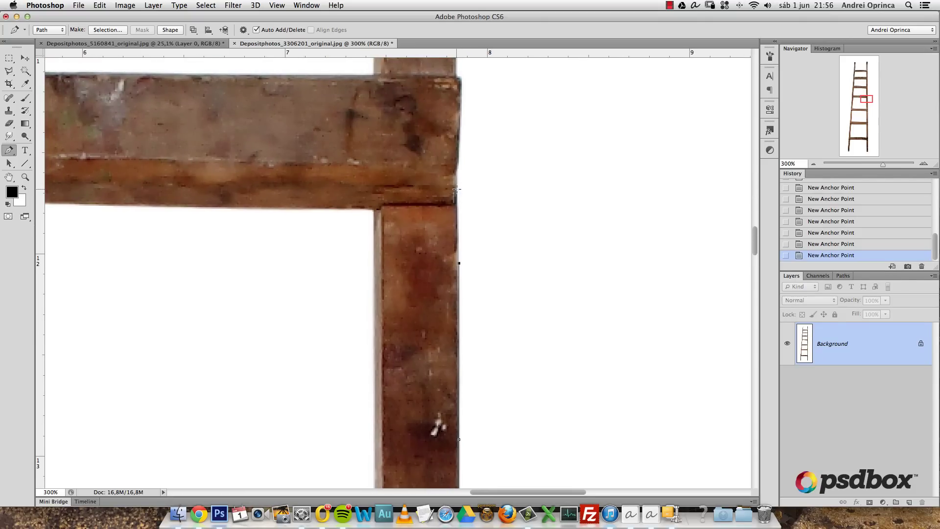
drag(463, 113, 465, 188)
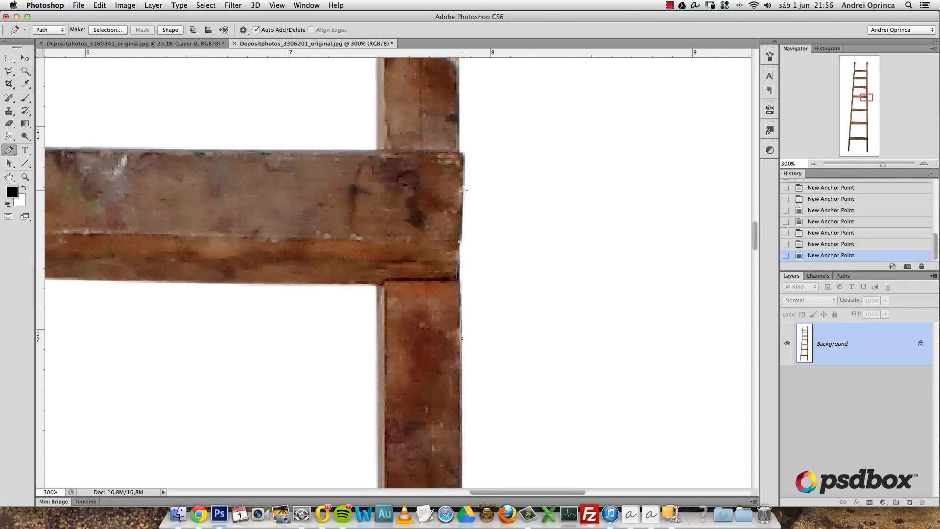
click(463, 161)
drag(467, 93, 472, 230)
click(463, 280)
Continue the path up the right leg's outer edge from the fourth rung to just above the fifth rung
scroll(466, 147, up, 5)
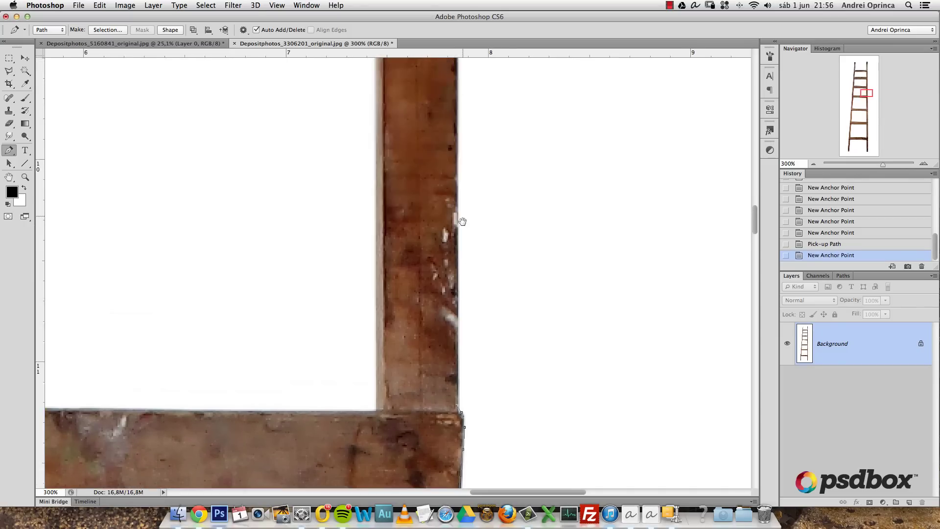
click(459, 145)
scroll(466, 254, up, 6)
click(450, 177)
drag(457, 113, 457, 240)
click(450, 191)
scroll(451, 190, up, 3)
click(447, 158)
drag(457, 98, 457, 216)
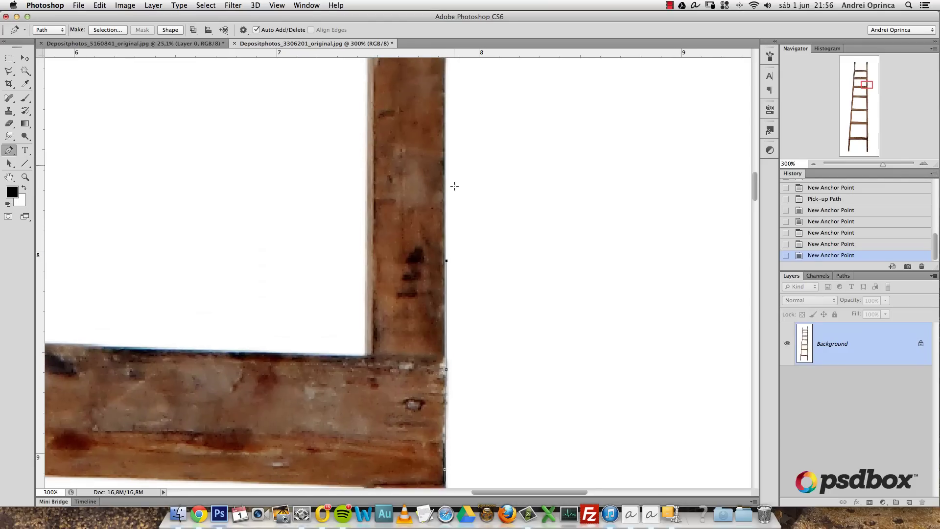
Trace the right leg's outer edge past the sixth rung toward the top rung, replacing a misplaced anchor point
drag(458, 161, 459, 252)
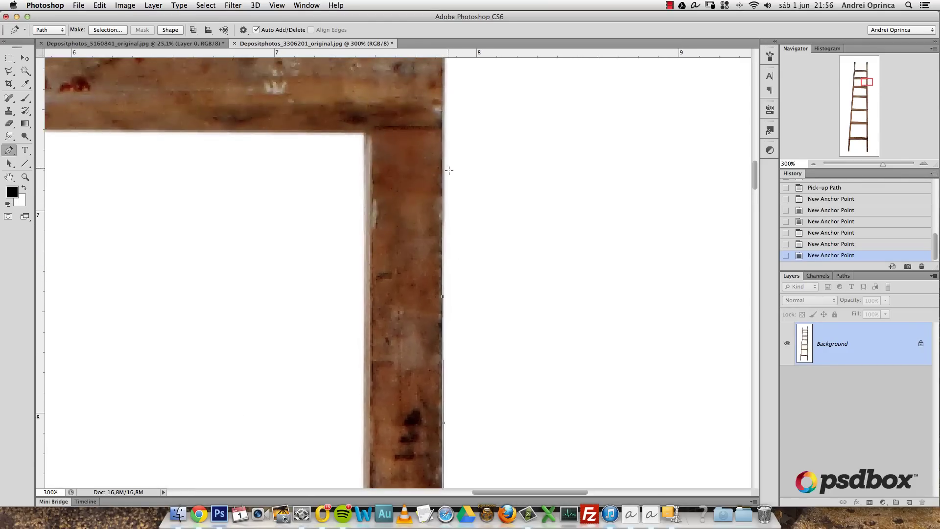
drag(458, 81, 459, 184)
scroll(455, 189, up, 2)
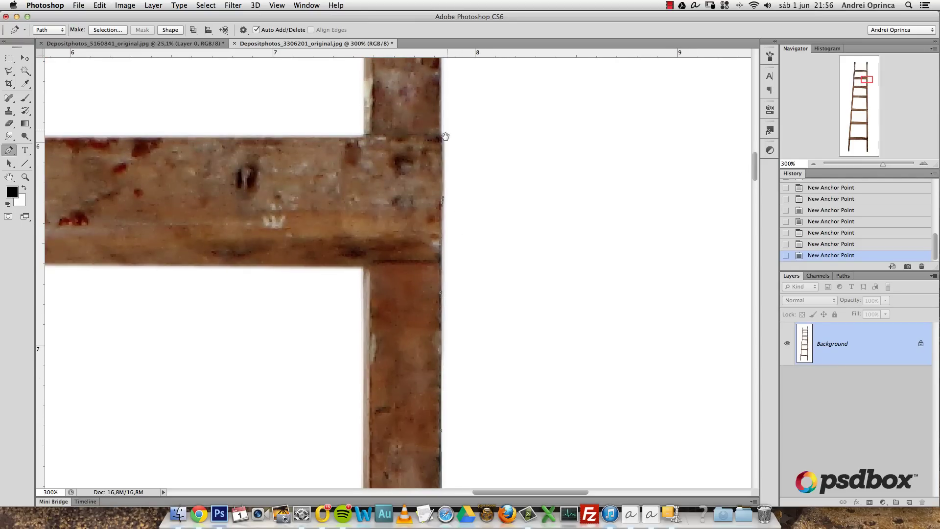
scroll(443, 186, up, 3)
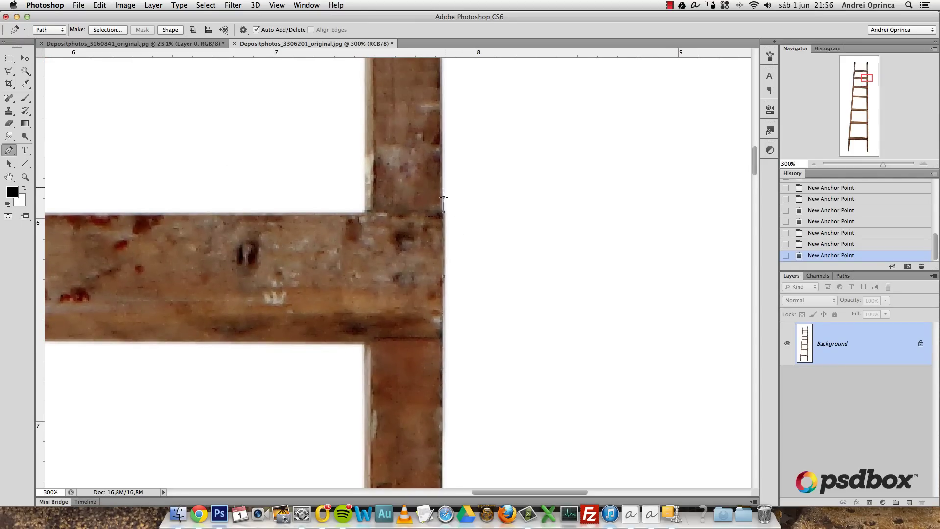
key(super+z)
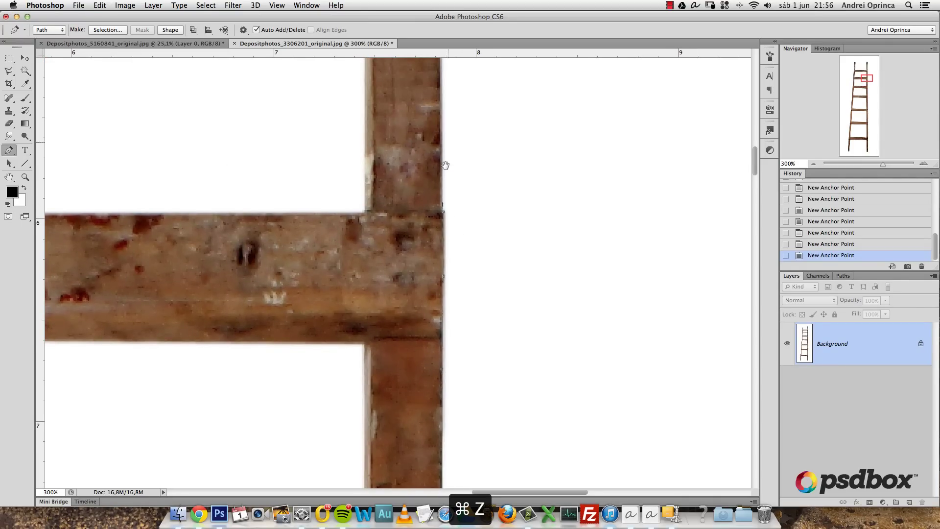
drag(441, 198, 449, 235)
drag(453, 105, 445, 246)
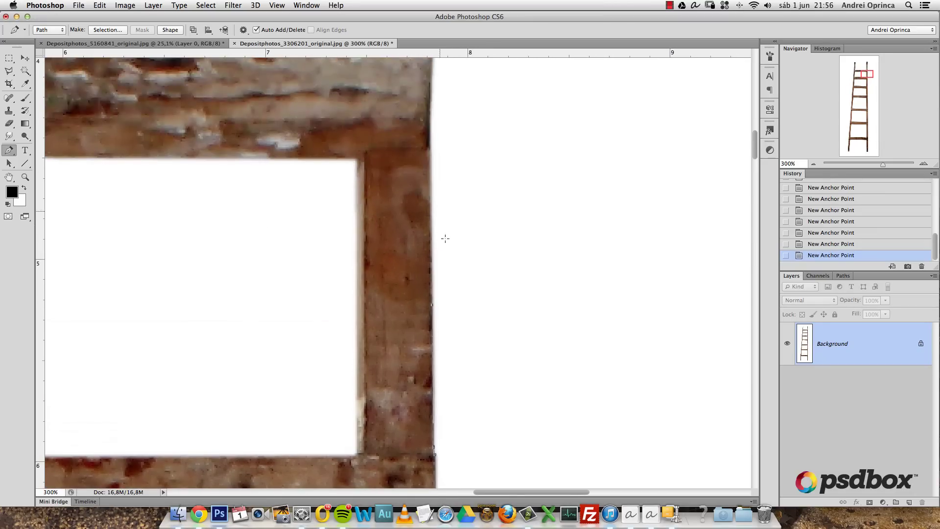
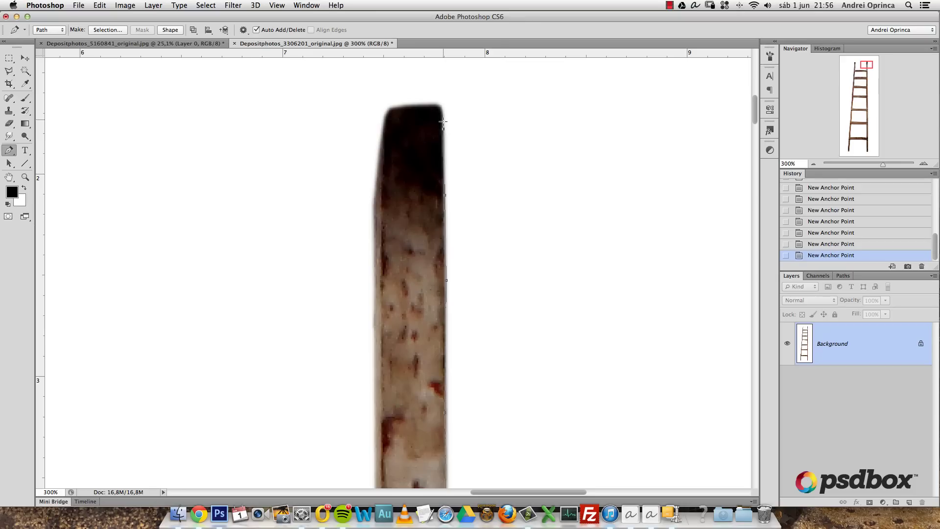
Trace around the right leg's upper tip and down its inner edge to the corner with the top rung
click(384, 110)
click(379, 136)
click(376, 170)
click(373, 203)
click(374, 392)
scroll(374, 379, down, 5)
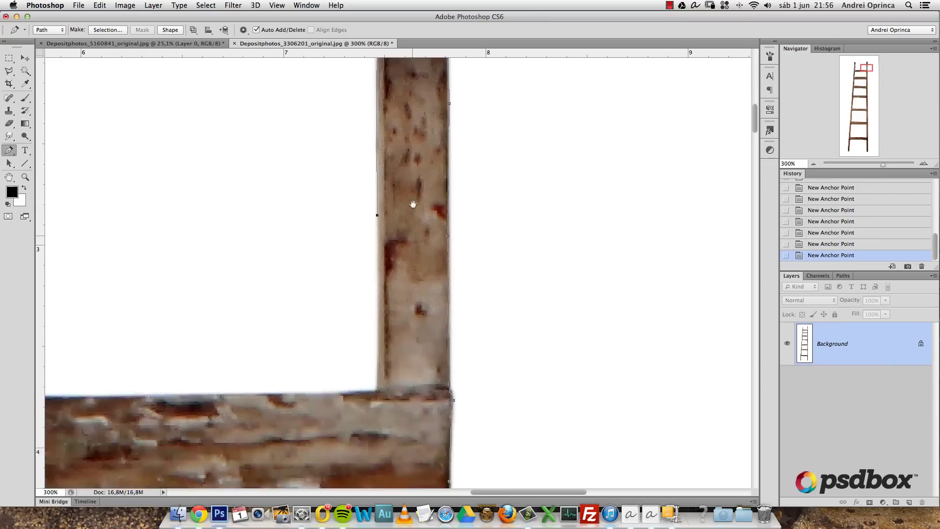
click(375, 375)
key(super+z)
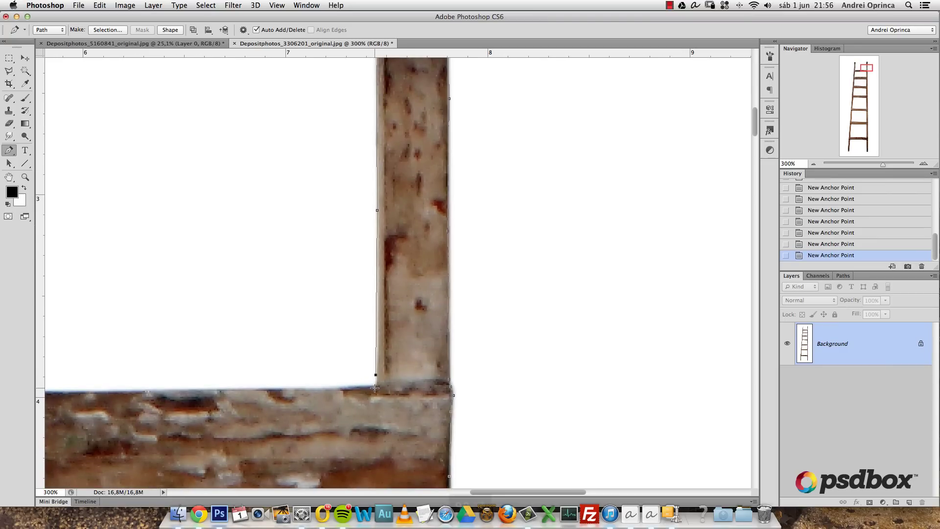
click(377, 384)
Continue the path along the top rung's upper edge to its corner with the left leg
scroll(329, 361, left, 4)
scroll(329, 361, down, 1)
drag(373, 358, 619, 276)
click(396, 272)
scroll(396, 274, up, 3)
scroll(397, 274, left, 3)
click(297, 349)
click(279, 346)
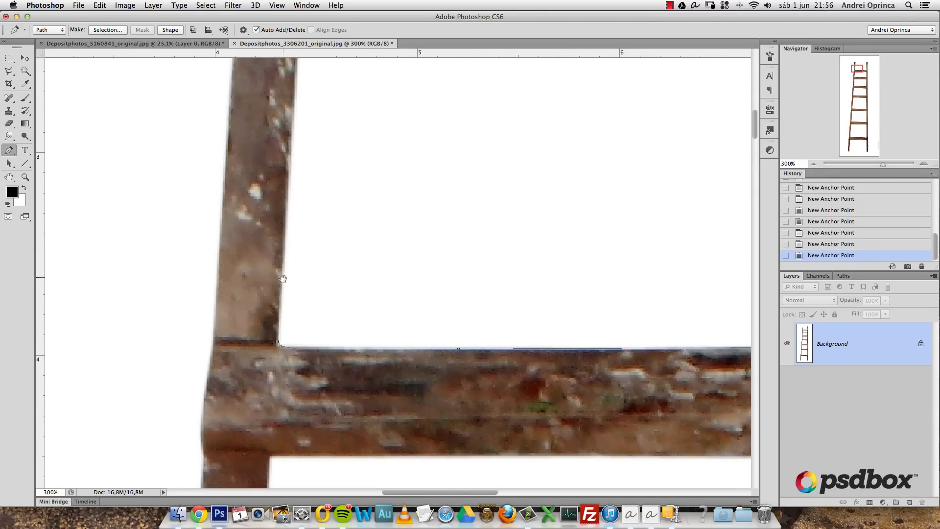
Trace up the left leg's inner edge and around its upper tip
click(287, 197)
drag(346, 120, 375, 292)
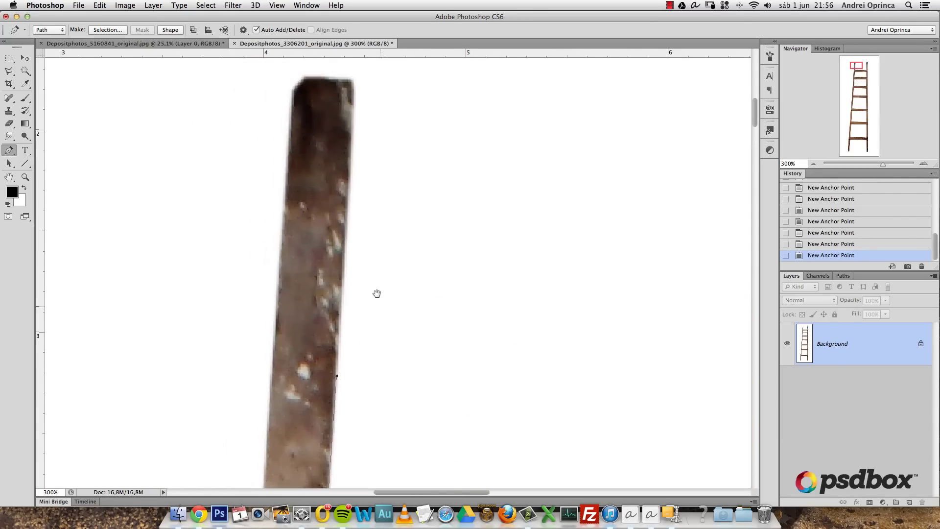
drag(362, 154, 375, 218)
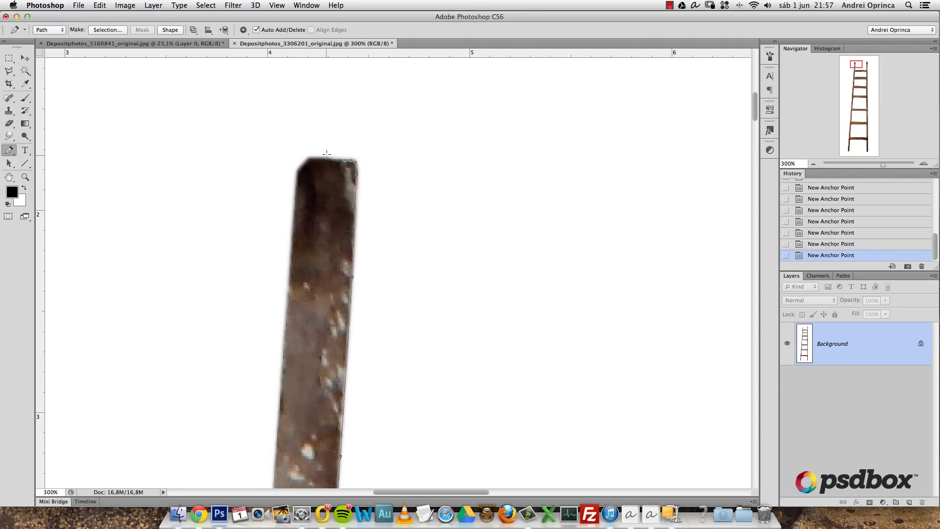
click(297, 169)
Continue the path down the left leg's outer edge and around the top rung's left end
scroll(318, 394, down, 5)
scroll(319, 394, left, 2)
scroll(335, 397, down, 3)
scroll(336, 398, left, 1)
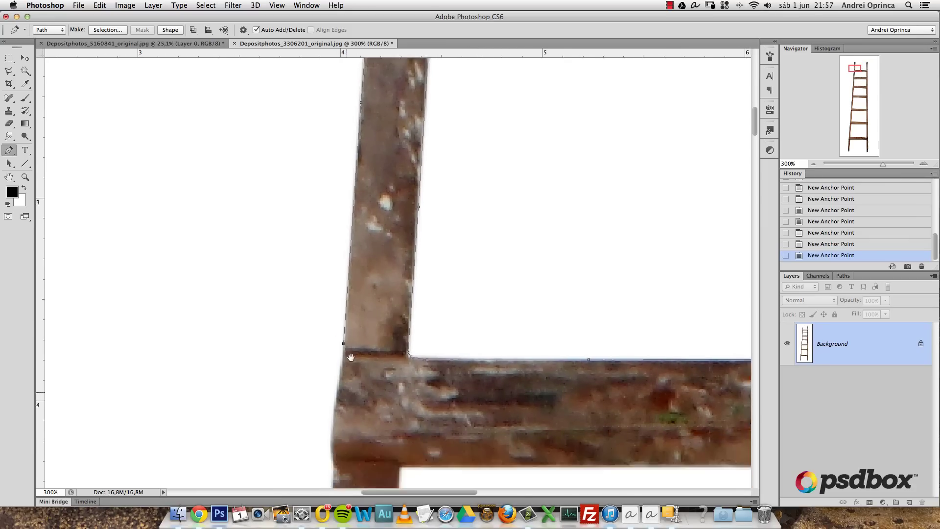
click(350, 319)
click(347, 353)
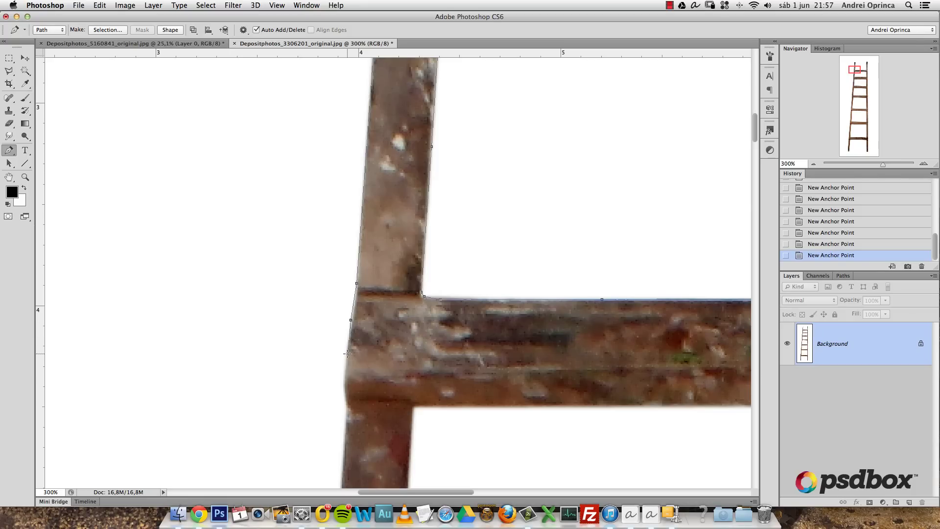
drag(352, 424, 357, 273)
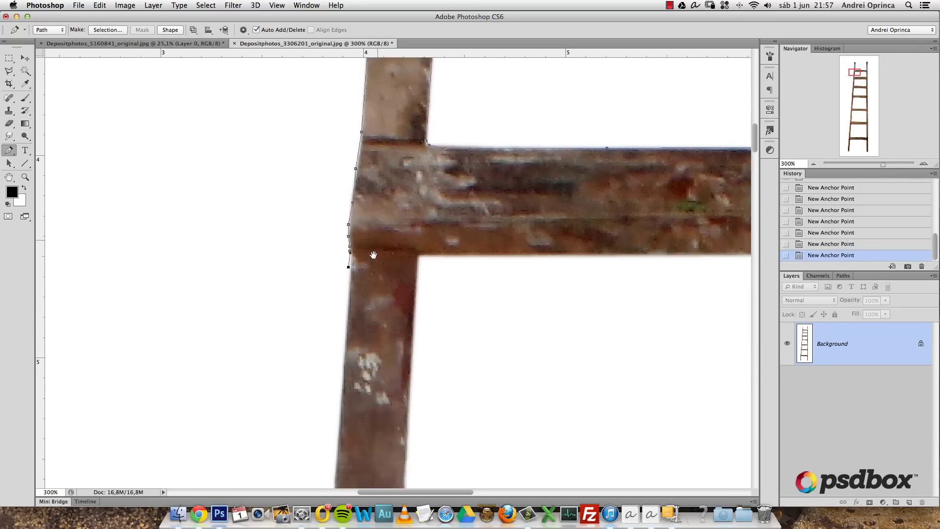
Undo the last anchor point, then trace down the left leg and around the sixth rung's left end
key(super+z)
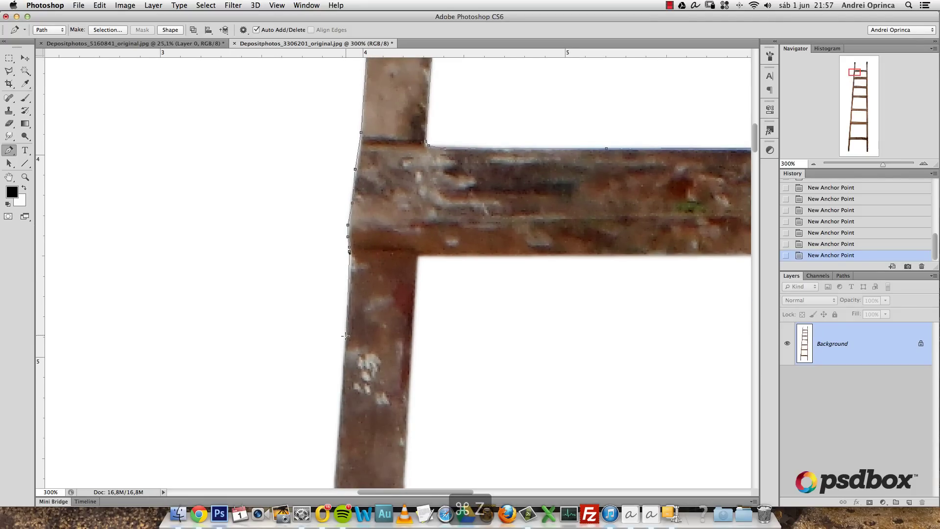
drag(370, 434, 418, 273)
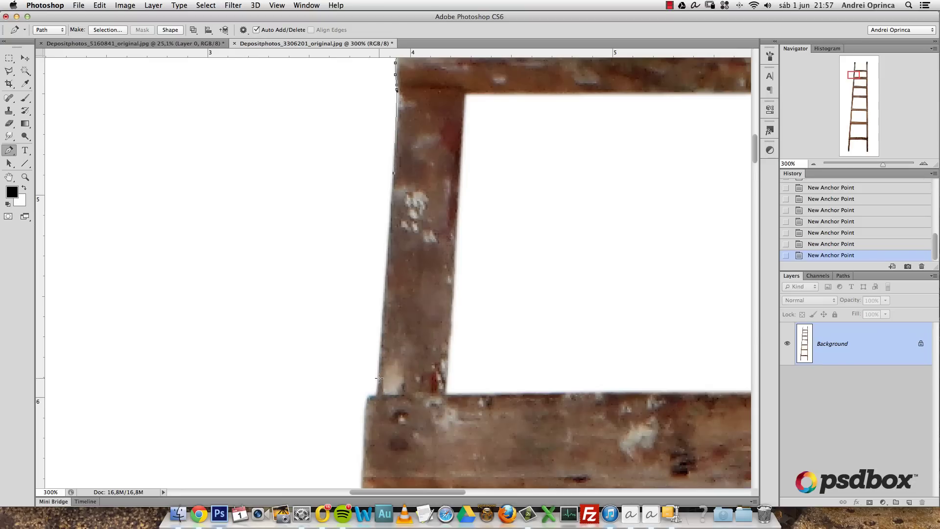
click(374, 397)
click(363, 424)
drag(363, 424, 394, 296)
click(391, 345)
click(391, 365)
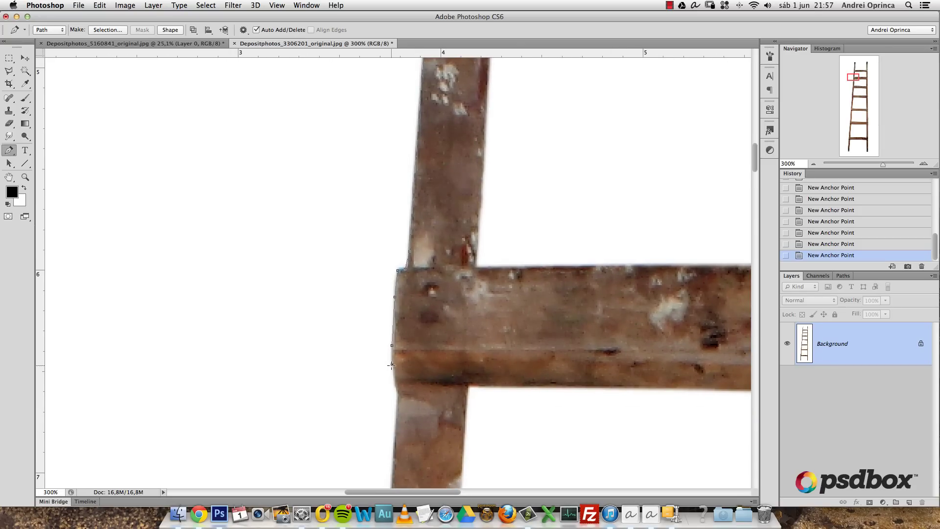
click(393, 386)
Trace the left leg's outer edge from the sixth rung down to the fifth rung, replacing a misplaced anchor point
scroll(421, 304, down, 8)
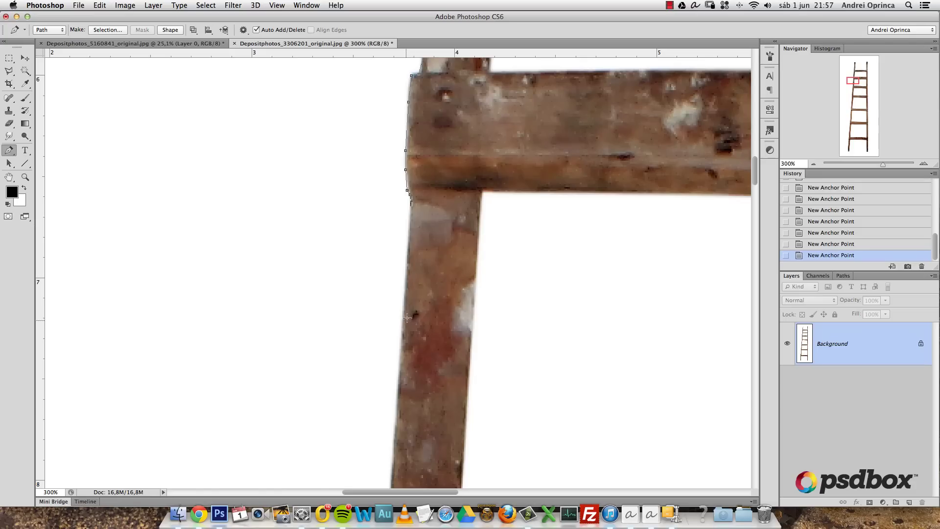
click(401, 325)
scroll(423, 253, down, 5)
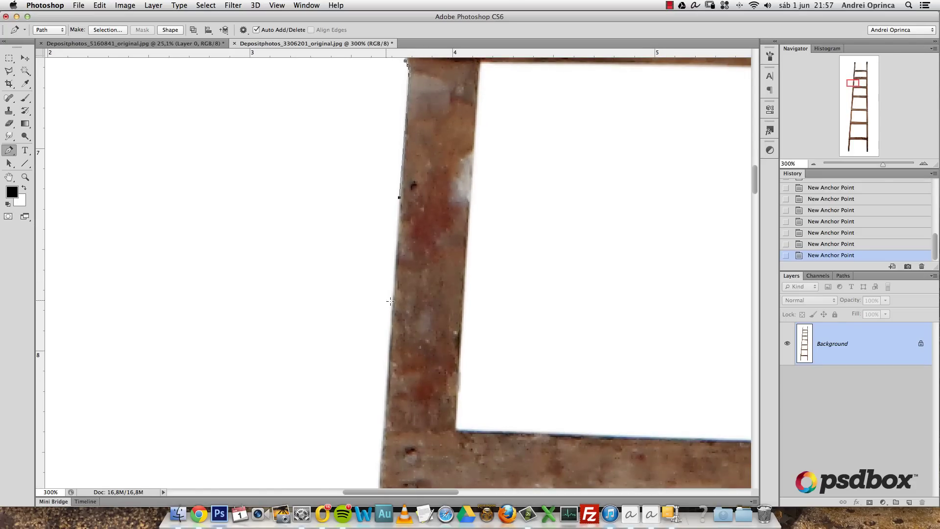
scroll(394, 272, up, 2)
key(super+z)
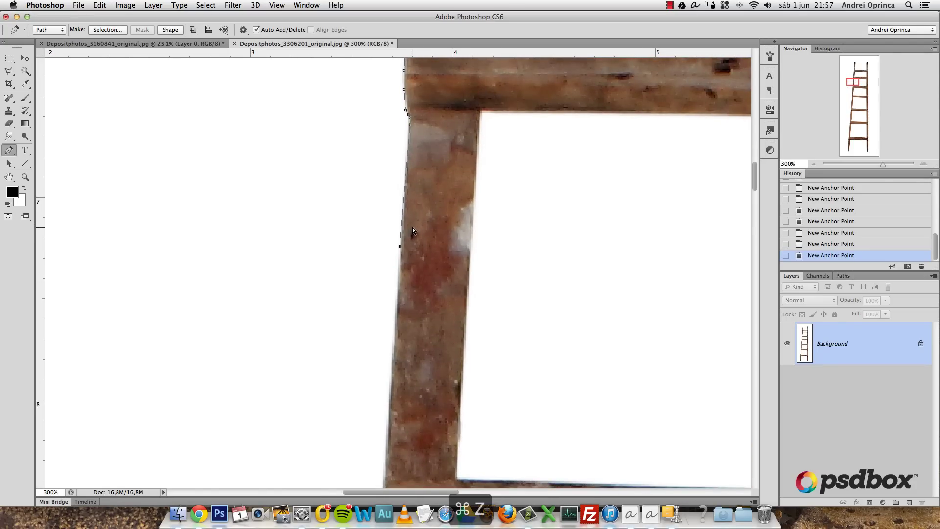
drag(414, 185, 420, 202)
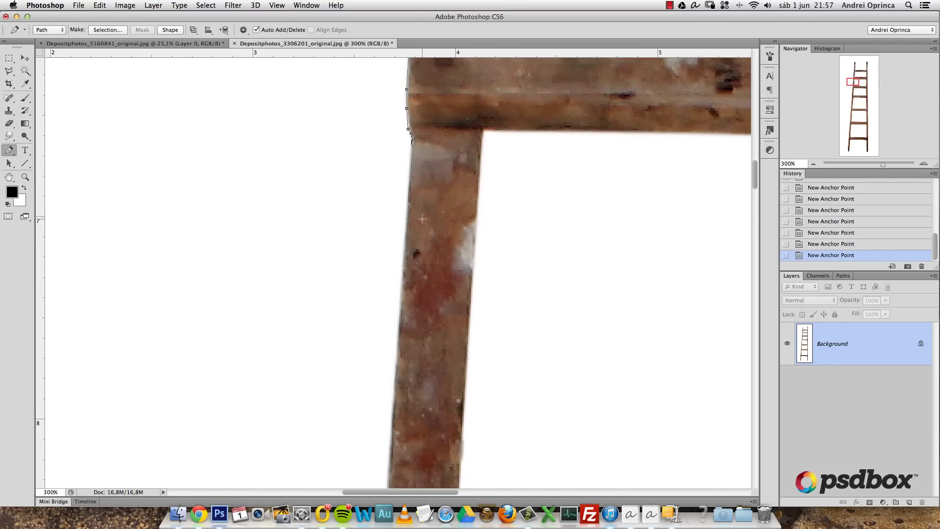
click(402, 283)
scroll(402, 406, down, 5)
click(396, 364)
scroll(401, 391, down, 2)
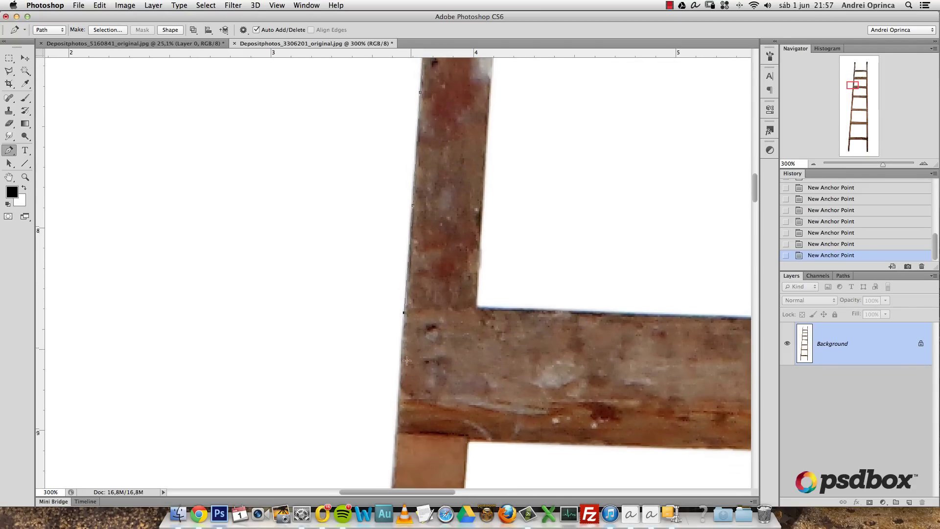
Continue the path along the fifth rung's left end and partway down the left leg toward the fourth rung
click(399, 383)
click(395, 431)
scroll(398, 440, down, 5)
click(396, 410)
scroll(398, 397, down, 7)
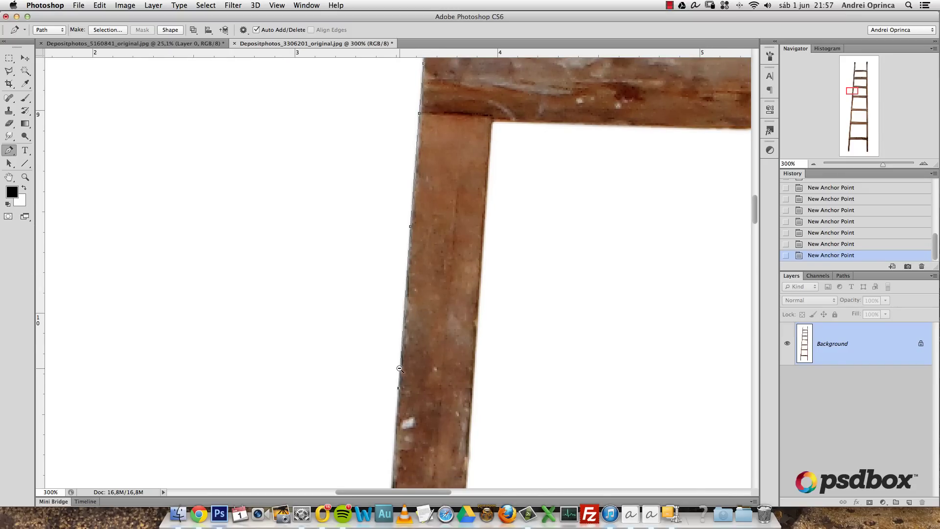
Trace the left leg's outer edge past the left ends of the fourth and third-lowest rungs
key(ctrl+minus)
key(ctrl+minus)
drag(409, 232, 413, 332)
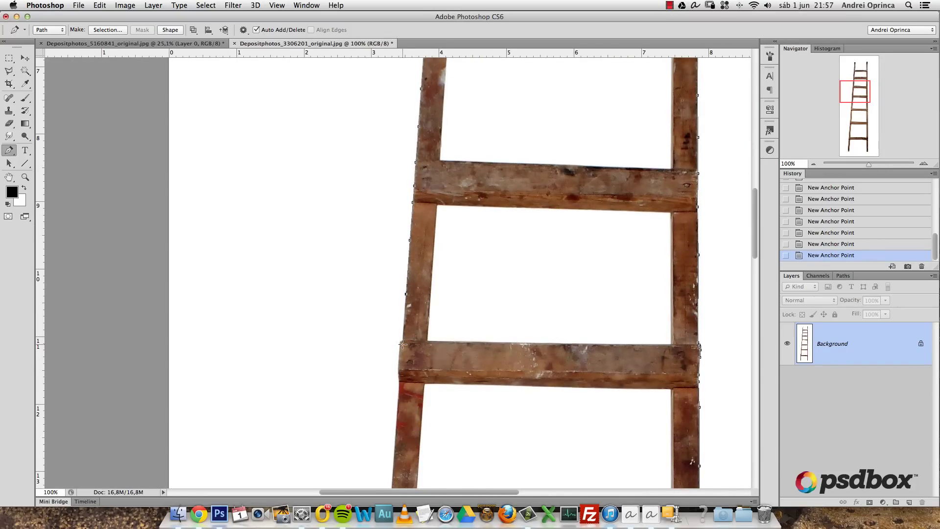
click(401, 339)
scroll(402, 440, down, 5)
click(410, 409)
scroll(411, 406, down, 3)
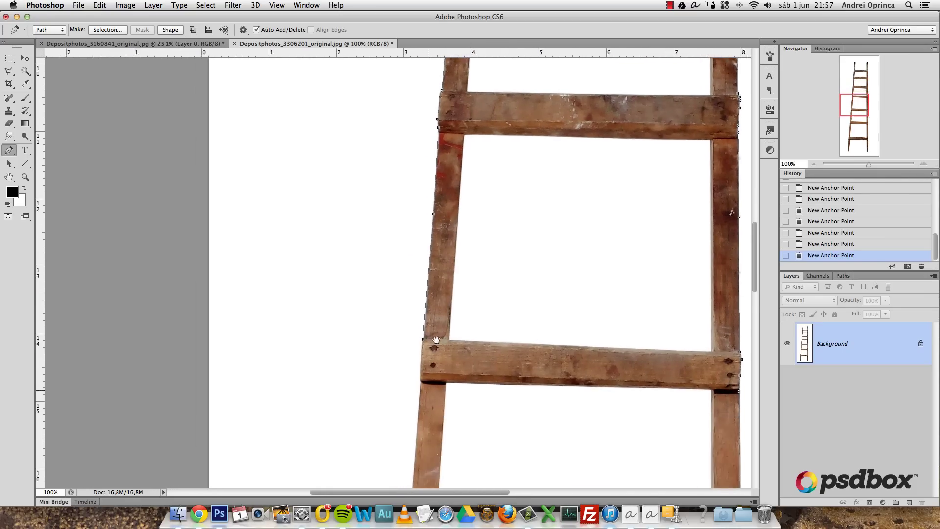
scroll(429, 384, down, 3)
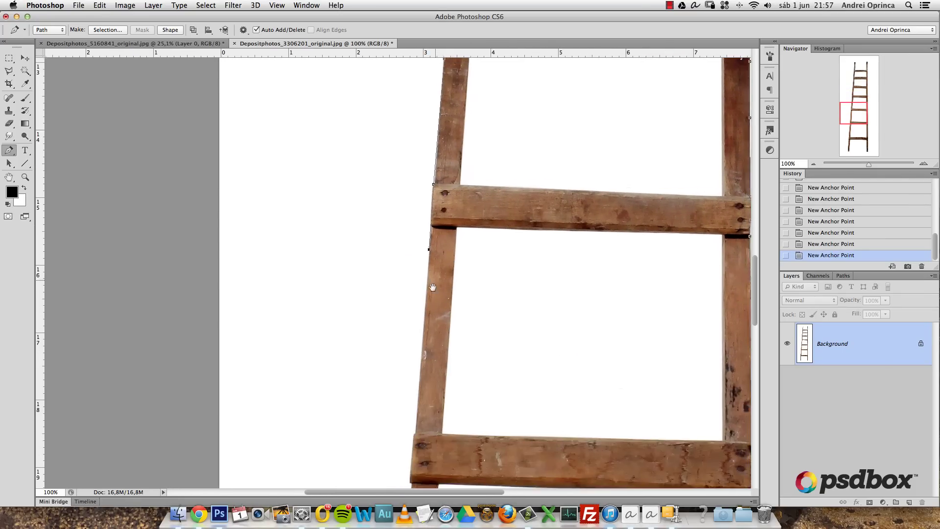
Continue the path down the left leg's outer edge to the second-lowest rung's left end
click(418, 386)
click(415, 432)
scroll(416, 430, down, 4)
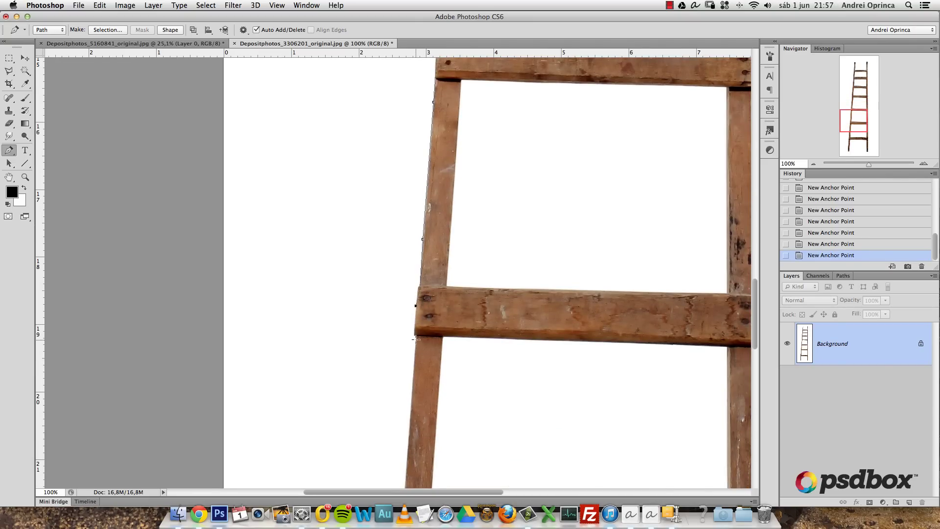
Continue the path down the left leg's outer edge and along the lowest rung's left end
scroll(415, 357, down, 3)
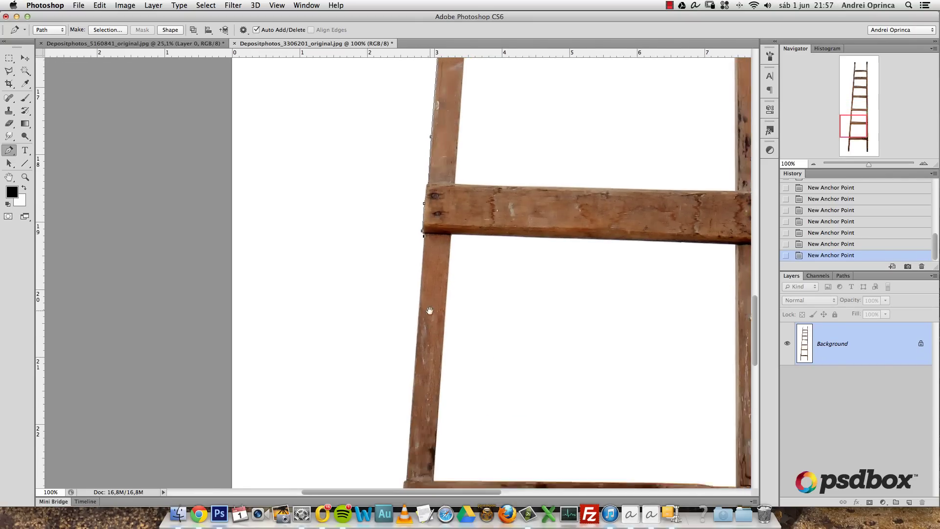
scroll(419, 403, down, 3)
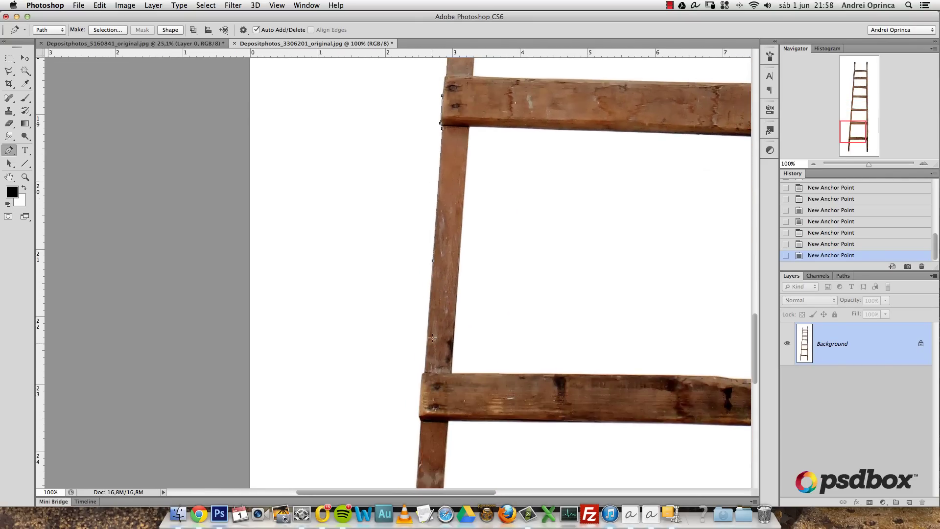
click(424, 371)
drag(418, 431, 431, 305)
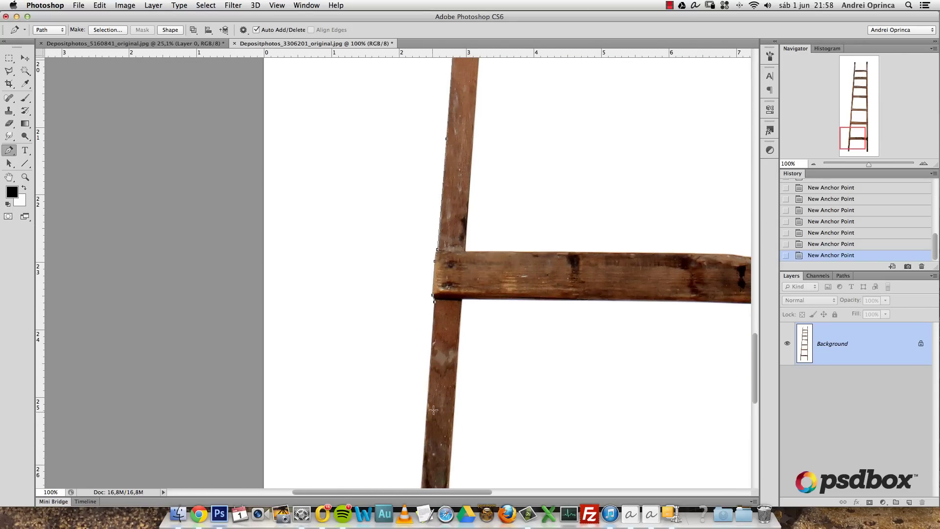
Trace the left leg's outer edge below the lowest rung and around its foot, replacing a misplaced anchor point on the bottom edge
click(425, 422)
scroll(431, 280, down, 5)
click(418, 345)
click(419, 354)
click(422, 360)
click(429, 362)
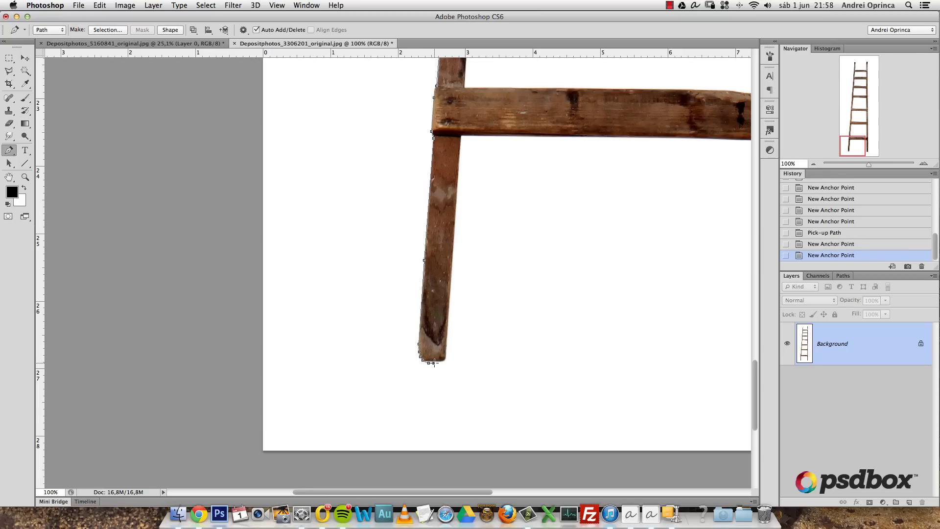
key(super+z)
click(435, 362)
click(443, 360)
click(447, 351)
Reposition the anchor points along the left foot's bottom edge so the path follows the wood
super+click(430, 382)
super+click(425, 380)
super+click(420, 335)
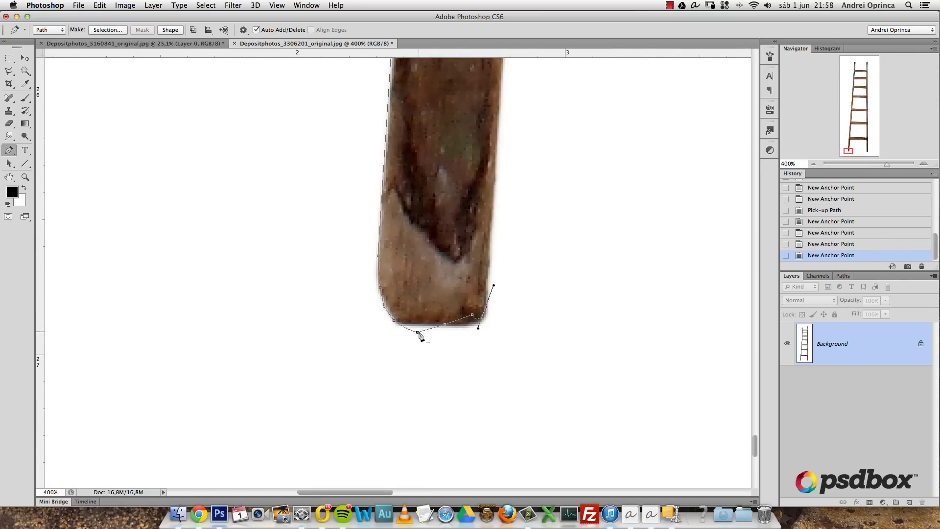
drag(417, 335, 416, 326)
drag(473, 318, 494, 284)
Trace the left leg's inner edge from the foot up to the lowest rung's underside, correcting the curve handle near the foot
click(495, 195)
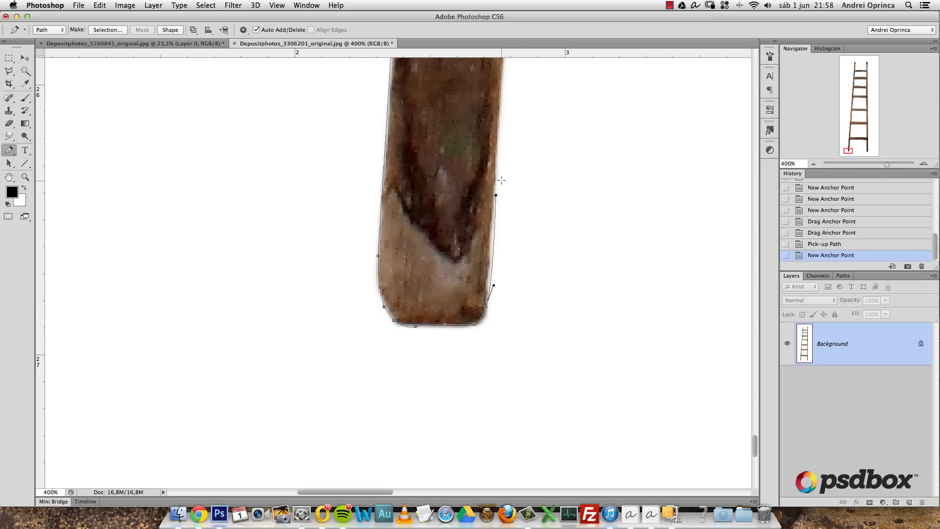
alt+click(490, 279)
drag(518, 133, 498, 283)
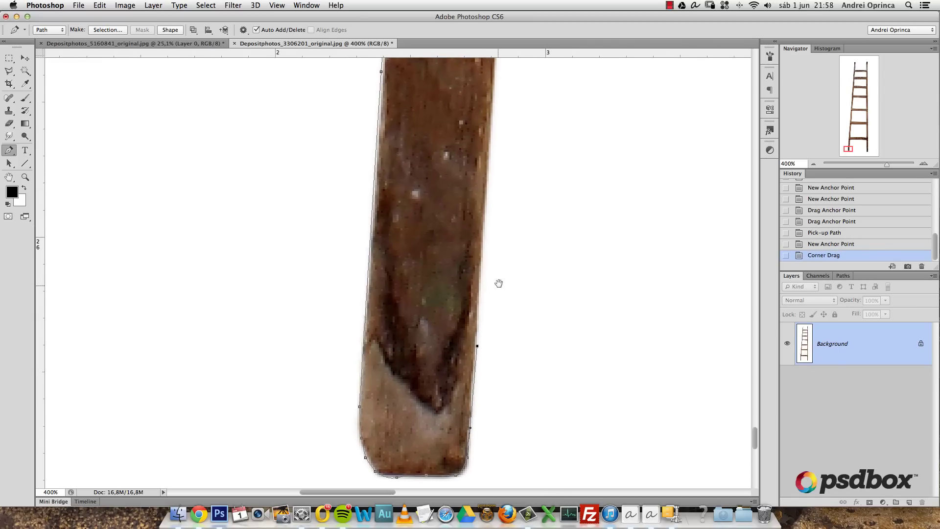
click(489, 148)
drag(502, 54, 514, 162)
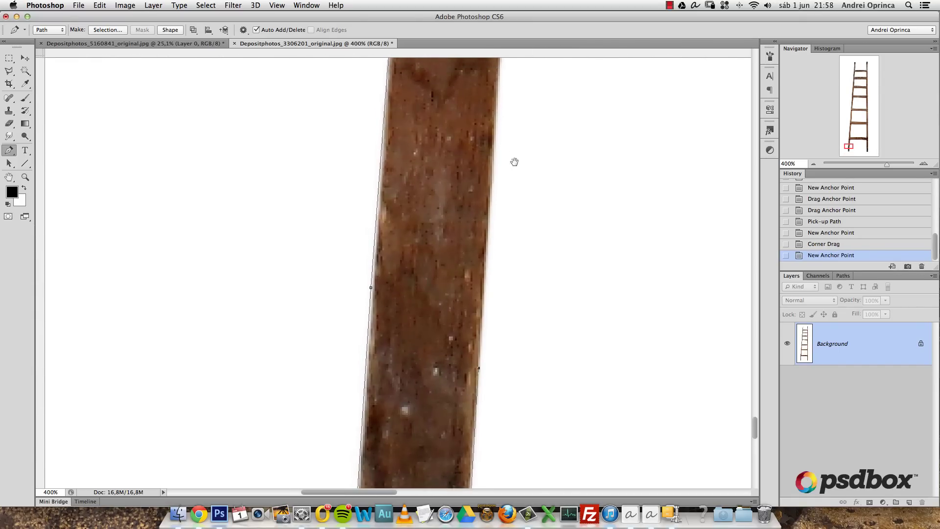
click(493, 137)
alt+click(503, 130)
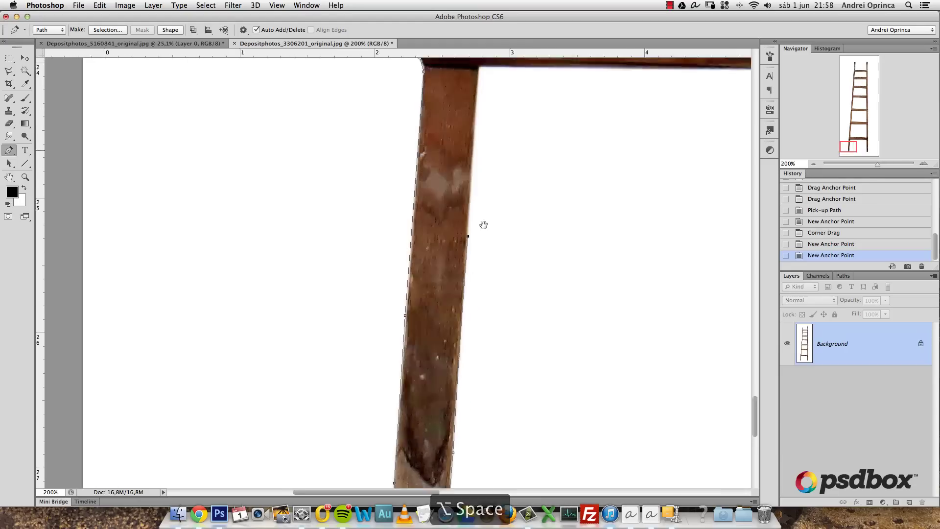
drag(485, 110, 471, 193)
click(465, 163)
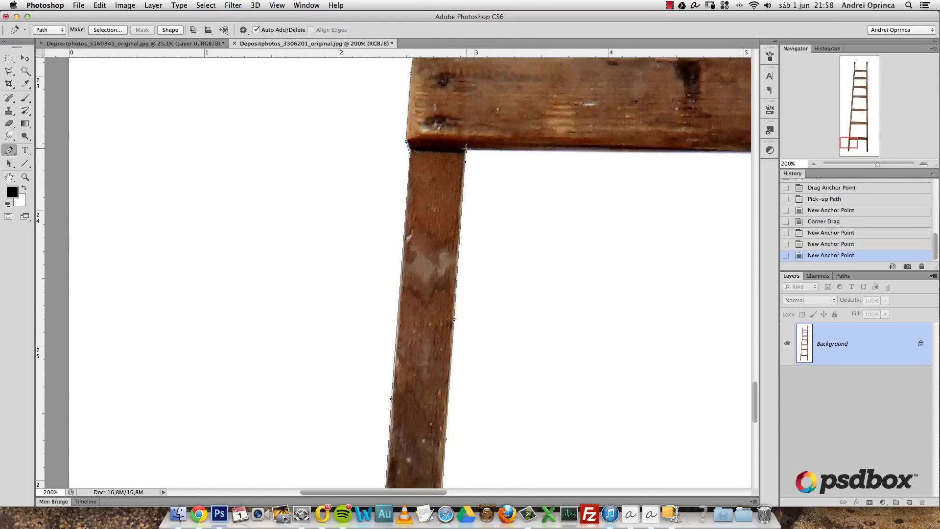
click(464, 148)
Trace the lowest rung's underside across to the right leg, undoing and replacing misplaced anchor points
drag(565, 168, 384, 260)
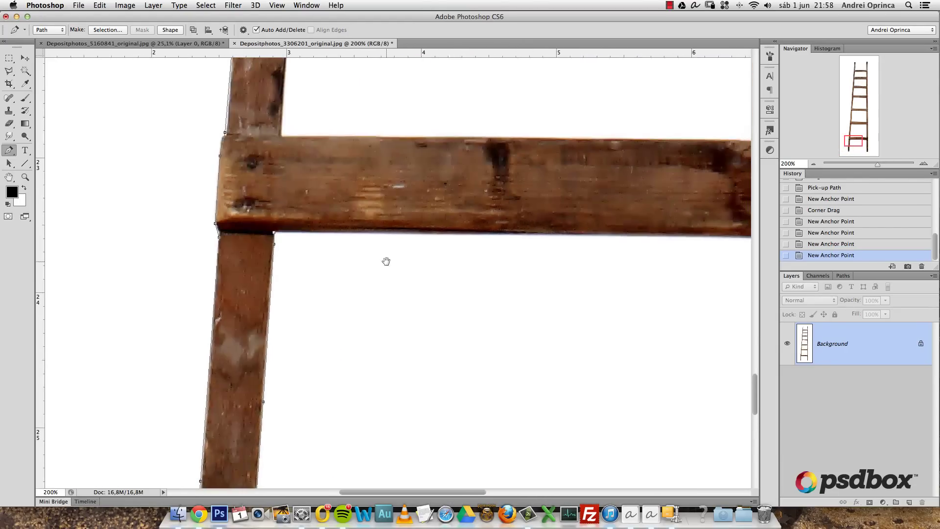
click(567, 237)
drag(663, 235, 426, 267)
click(573, 277)
key(ctrl+z)
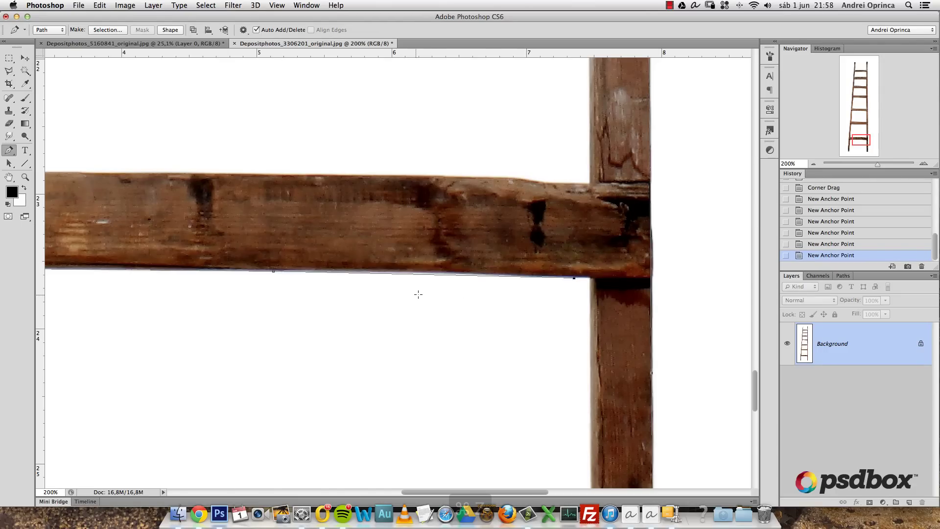
click(412, 272)
key(super+z)
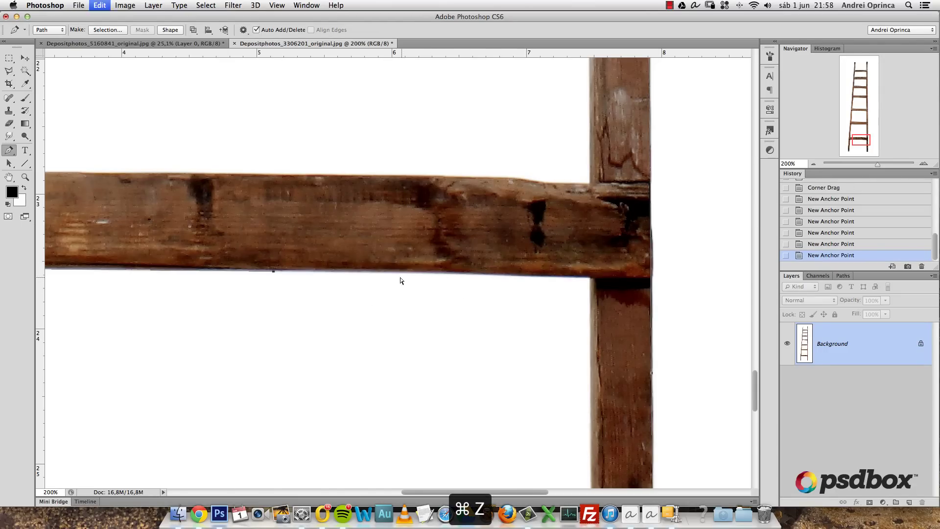
click(399, 273)
click(515, 275)
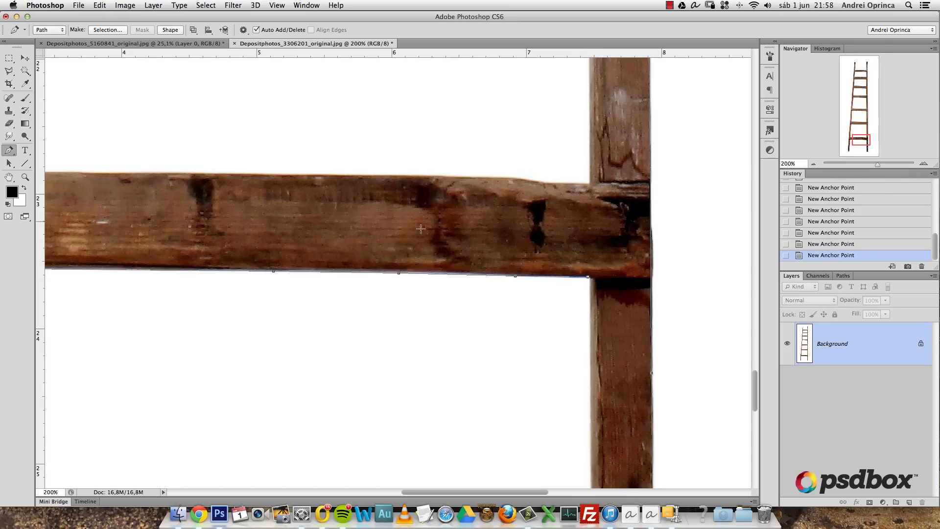
Turn the path at the inner corner under the lowest rung and trace down the right leg's inner edge
drag(554, 287, 512, 191)
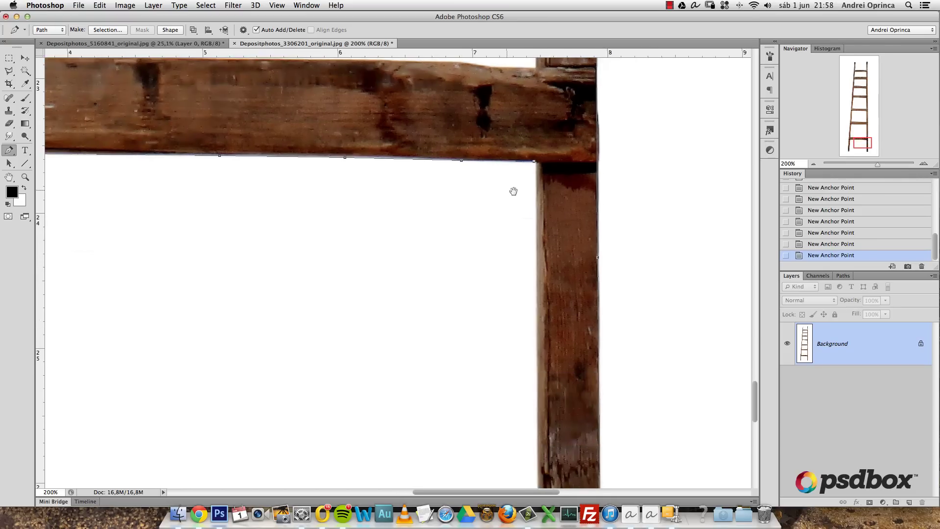
click(537, 162)
click(538, 165)
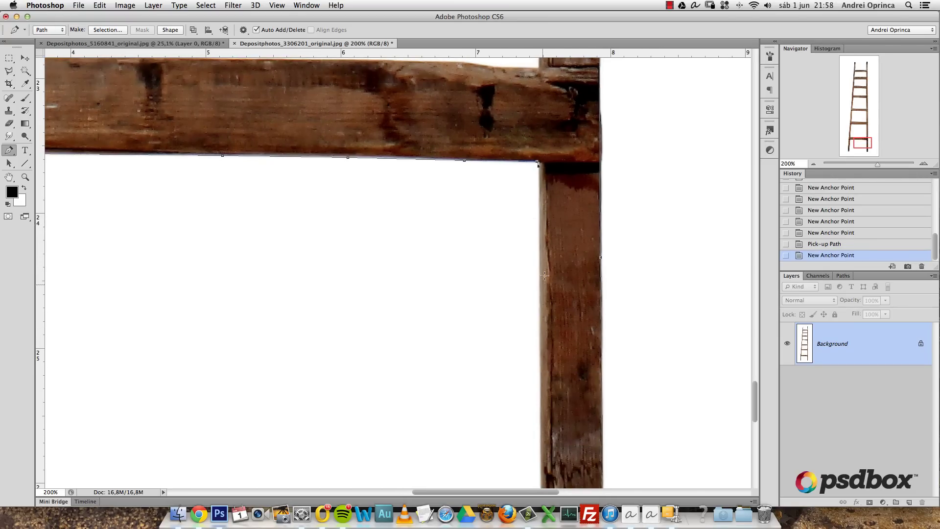
click(539, 293)
scroll(538, 294, down, 3)
click(539, 311)
scroll(539, 310, down, 3)
click(537, 322)
Trace around the rounded foot of the right leg to complete the ladder's outer outline
click(539, 355)
click(542, 367)
click(547, 375)
click(559, 383)
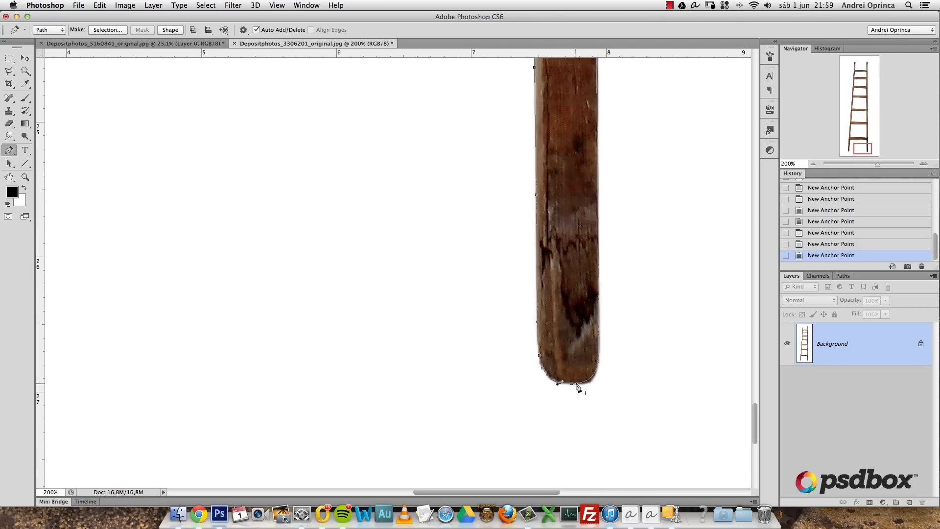
super+click(580, 393)
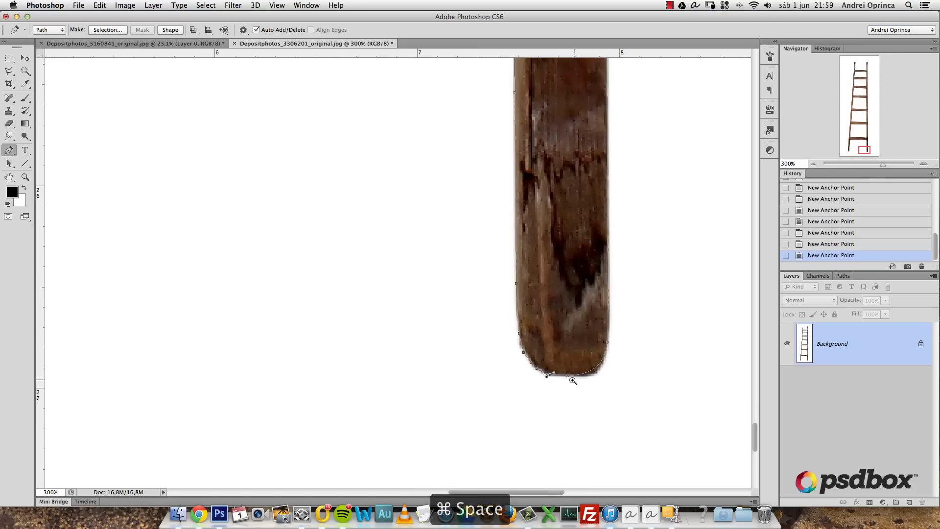
super+click(577, 377)
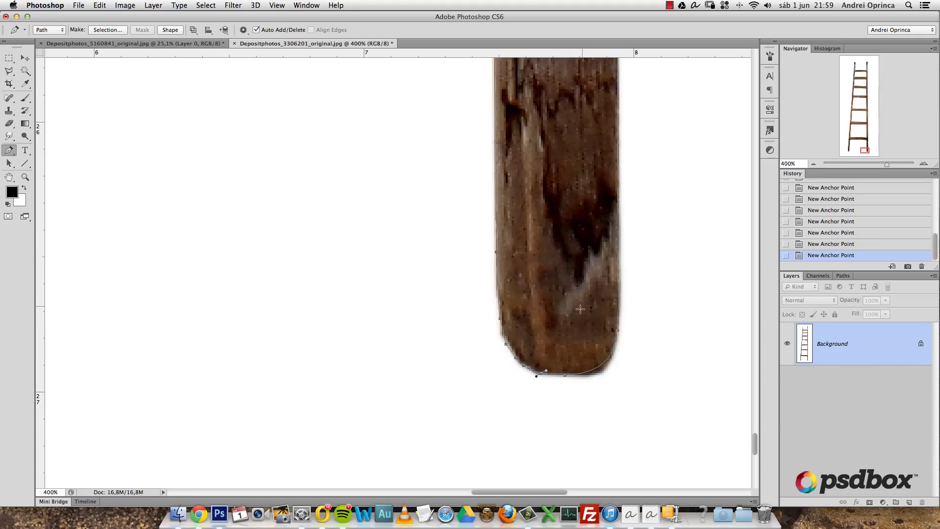
right_click(586, 290)
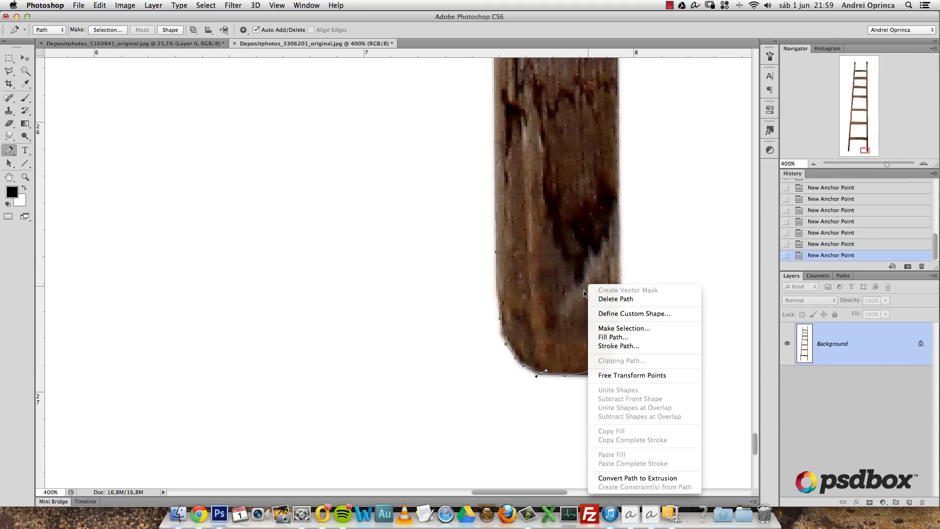
click(631, 329)
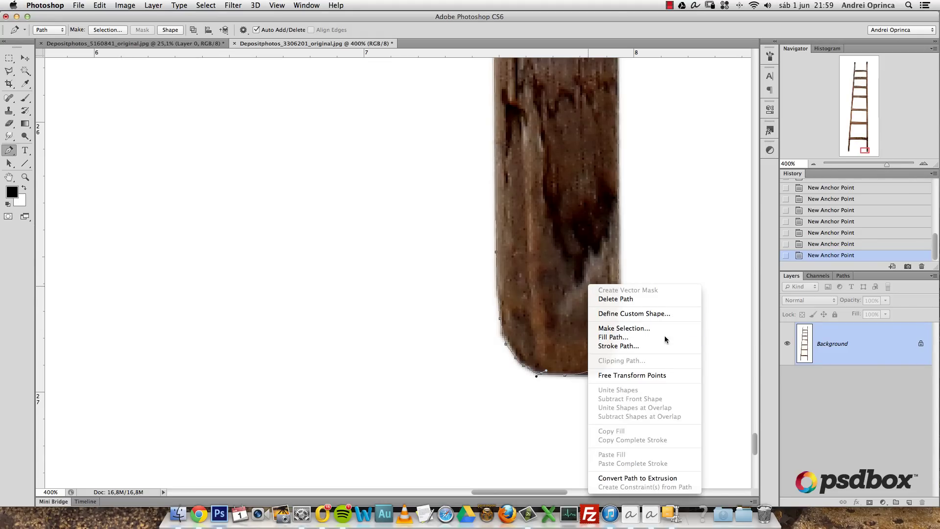
click(813, 339)
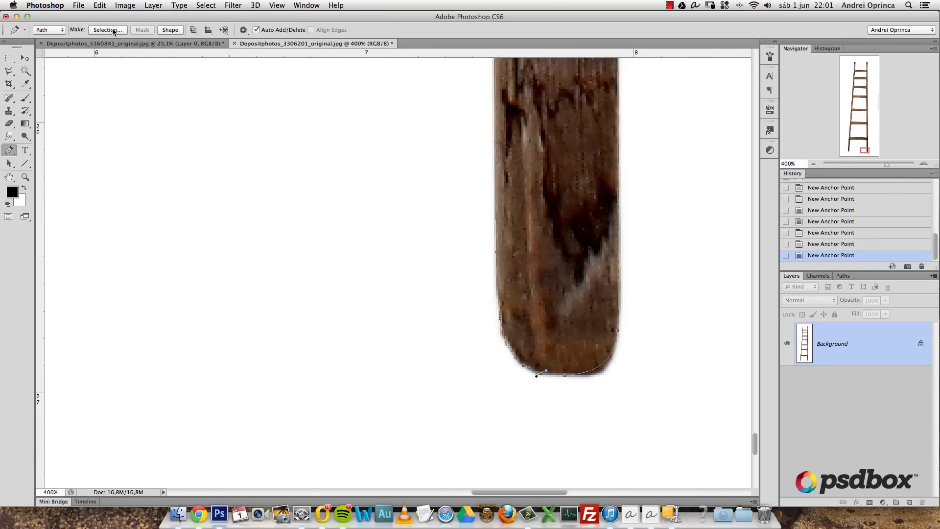
Convert the path into a new anti-aliased selection with a feather radius of 0 pixels
click(113, 31)
drag(561, 165, 423, 155)
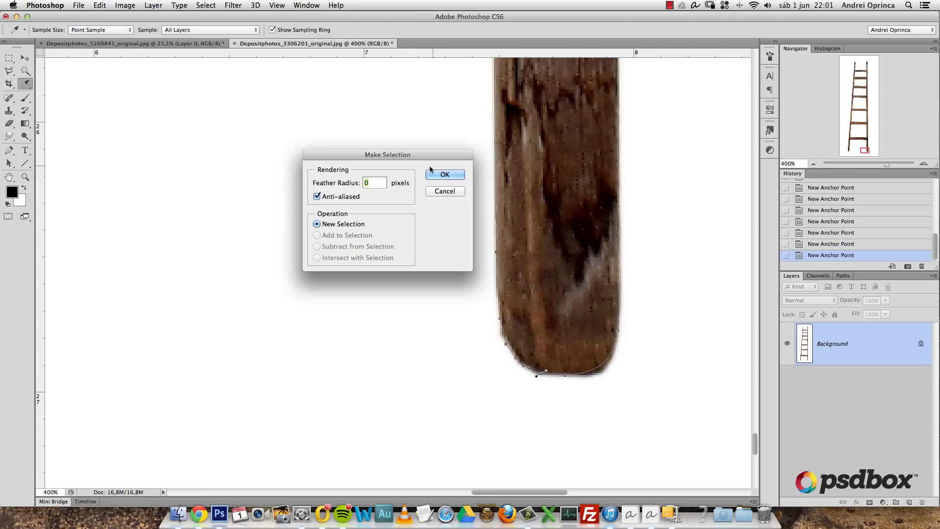
click(444, 176)
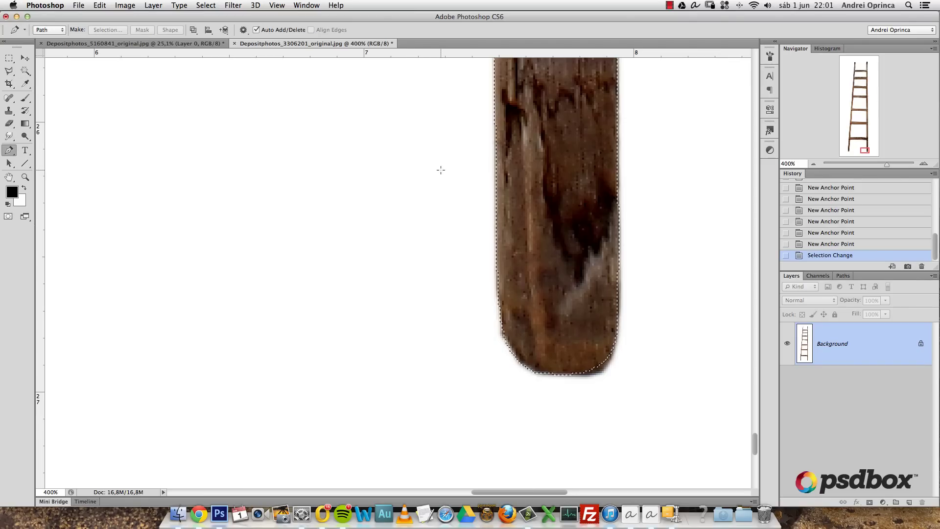
Add a layer mask from the selection to hide the white background outside the ladder's outline
key(alt+space)
alt+click(473, 215)
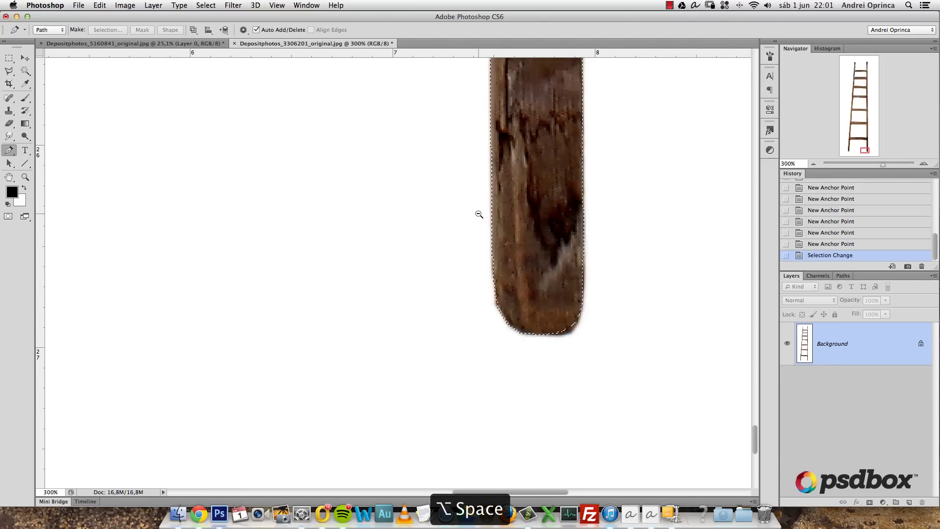
alt+click(477, 213)
alt+click(478, 214)
alt+click(479, 215)
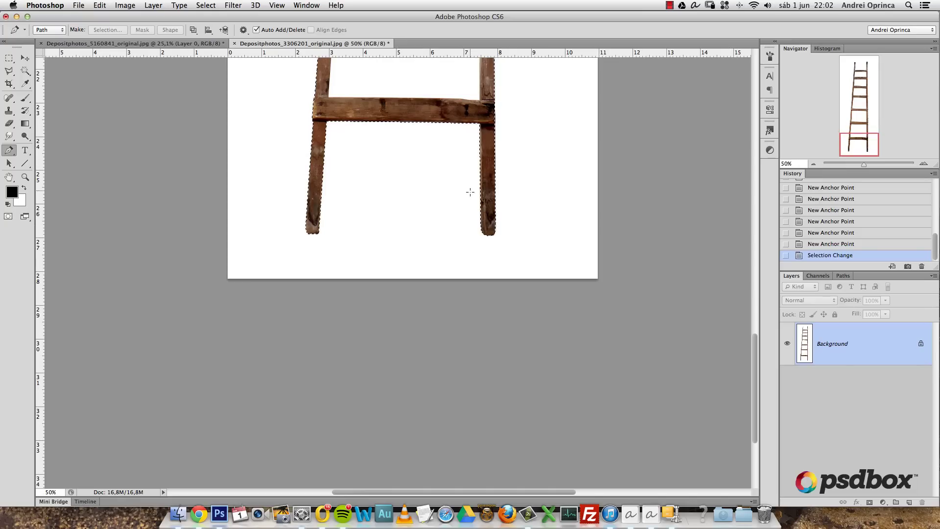
alt+click(479, 215)
key(alt+space)
alt+click(484, 210)
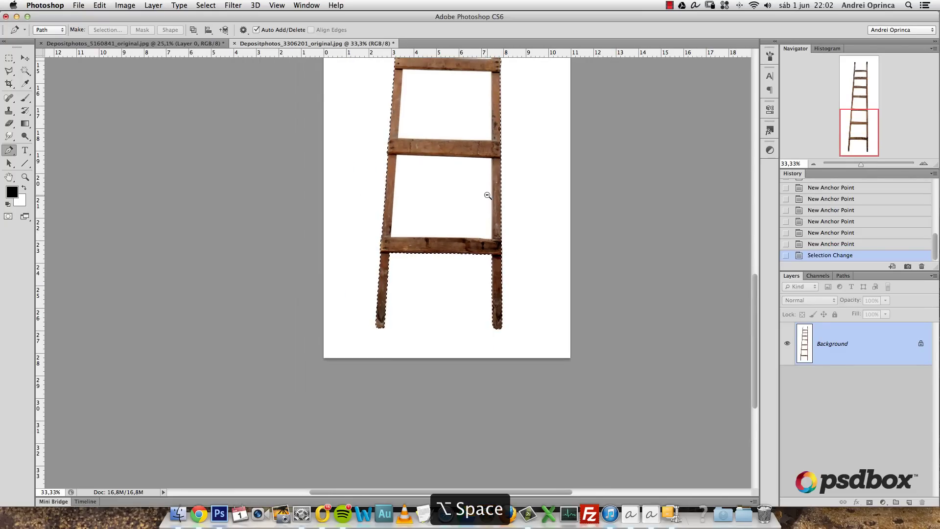
scroll(486, 211, up, 2)
scroll(487, 212, up, 3)
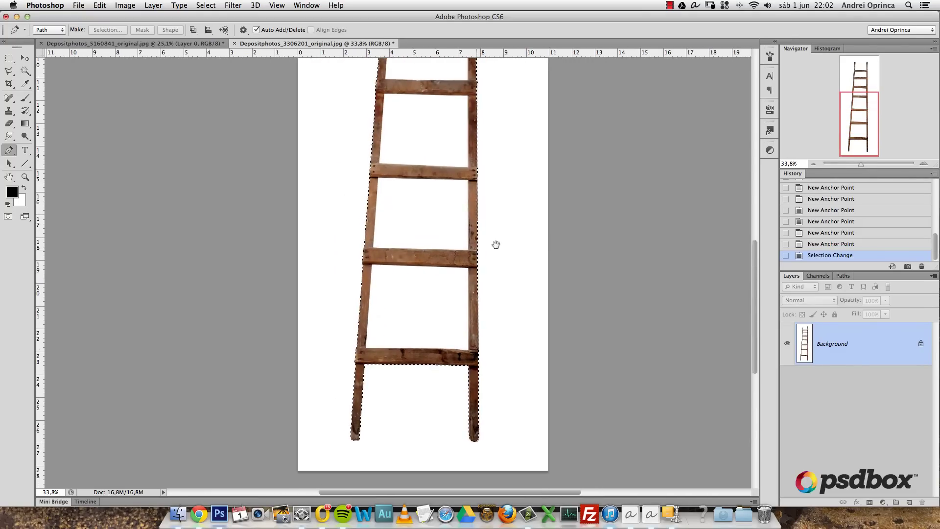
click(869, 503)
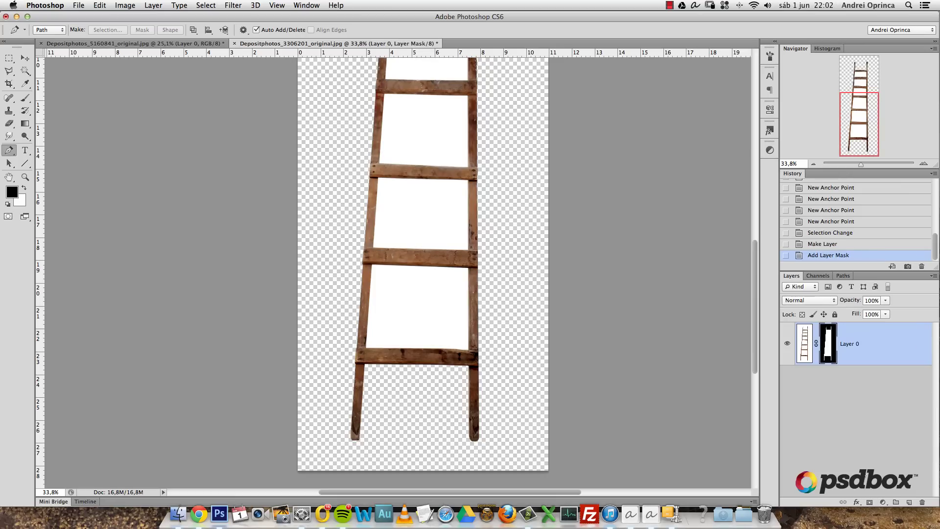
Create a new empty layer beneath the masked ladder layer
key(super+1)
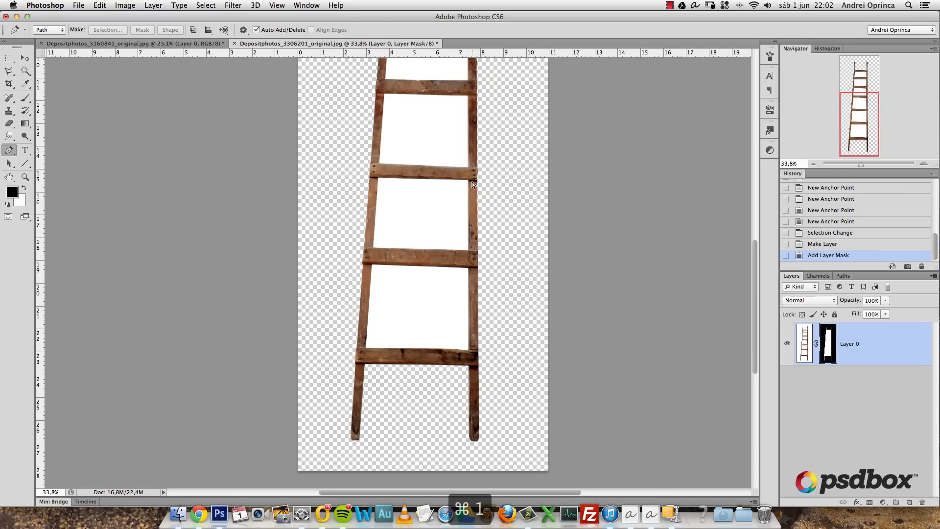
scroll(612, 254, right, 4)
scroll(611, 255, down, 2)
alt+click(909, 503)
key(Escape)
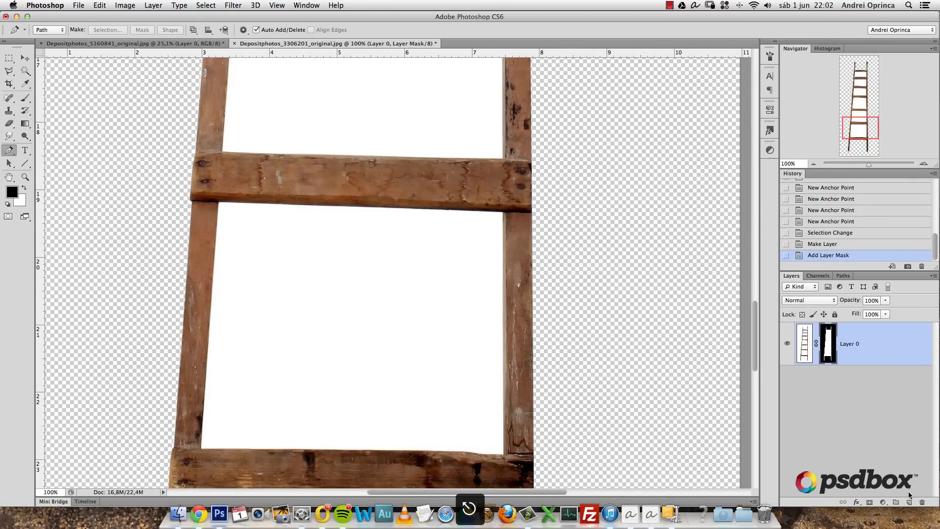
super+click(909, 502)
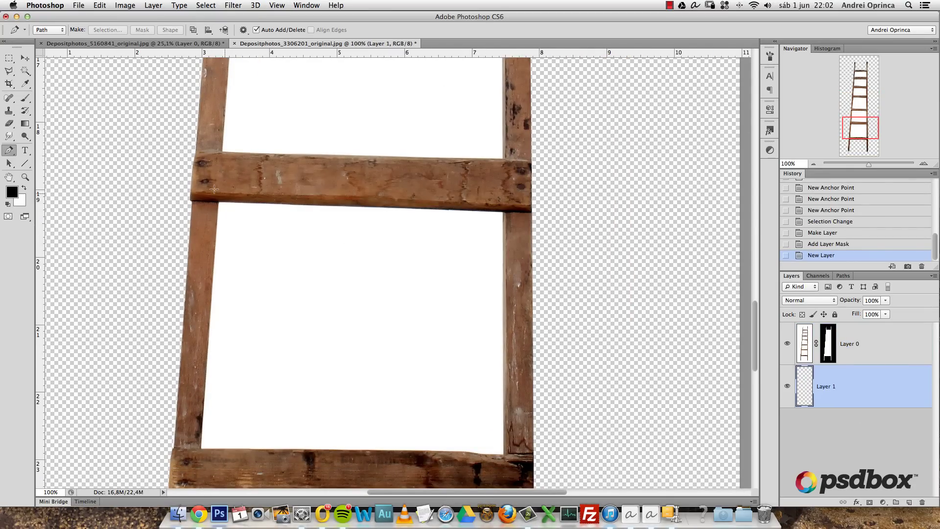
Set the foreground color to blue #356289 and fill the new bottom layer with it
click(17, 194)
click(810, 256)
click(750, 262)
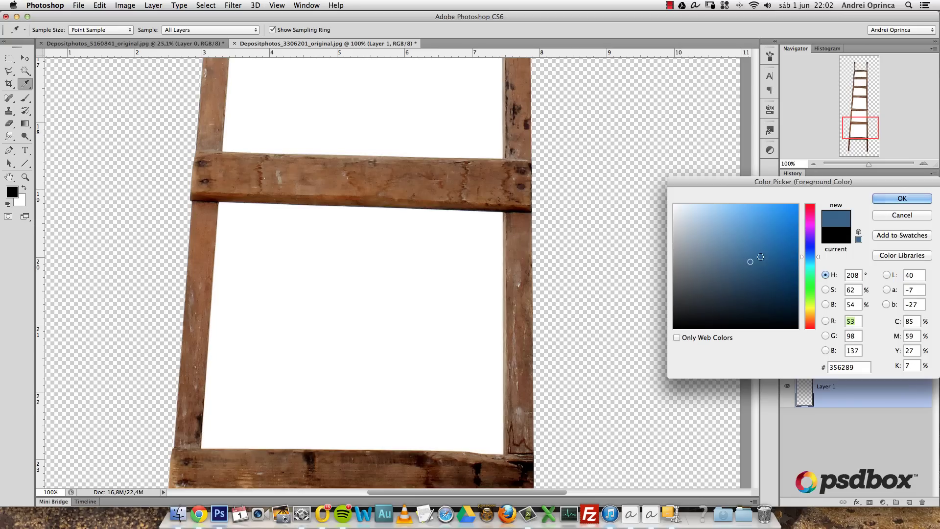
click(902, 197)
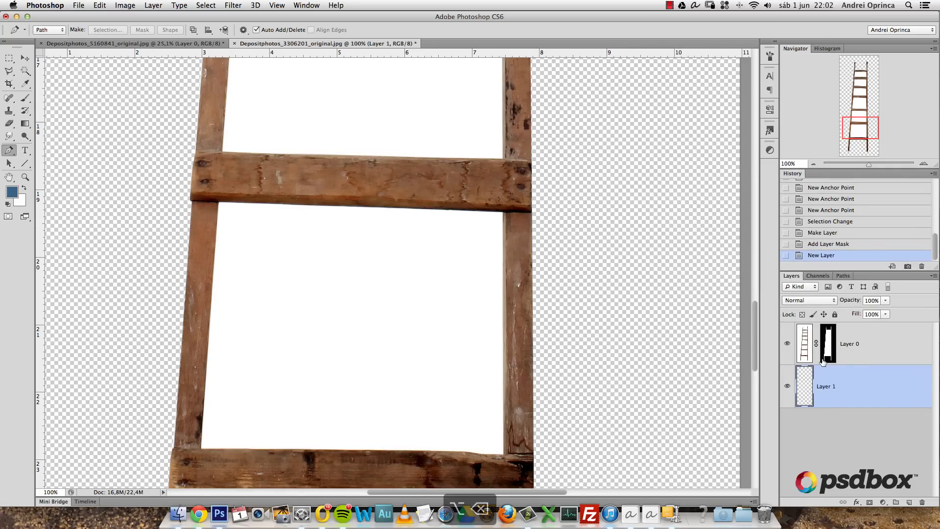
key(alt+BackSpace)
super+click(180, 286)
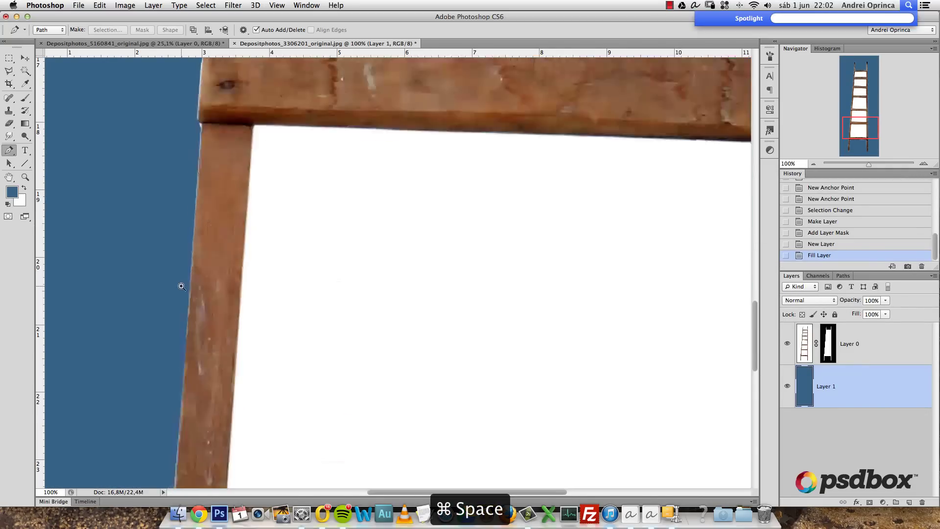
Examine the masked ladder's outer edges against the blue background from the feet up to the top rungs
super+click(177, 284)
key(super+1)
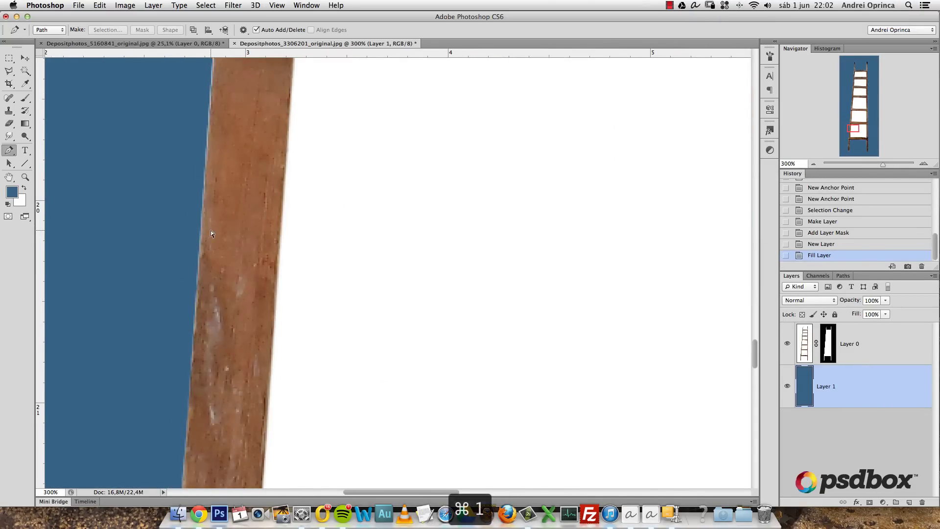
scroll(321, 271, down, 10)
scroll(320, 272, right, 4)
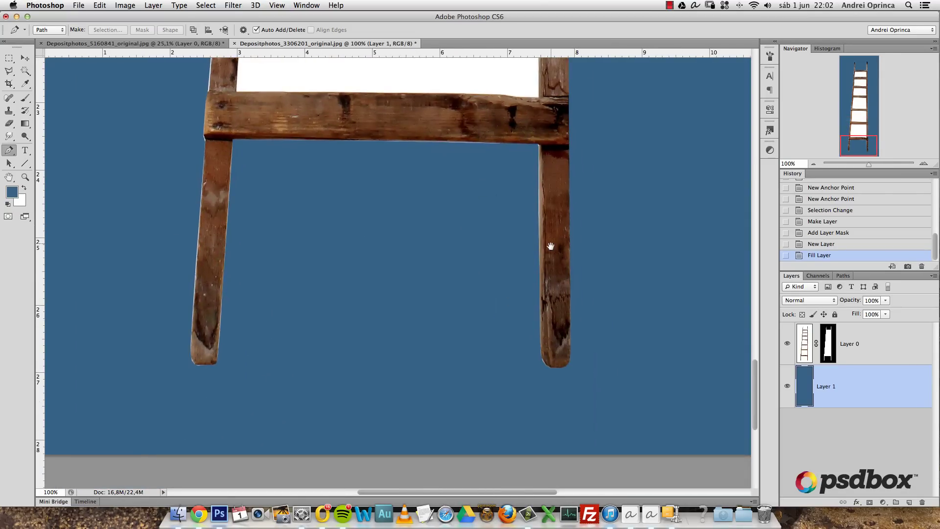
scroll(551, 246, up, 5)
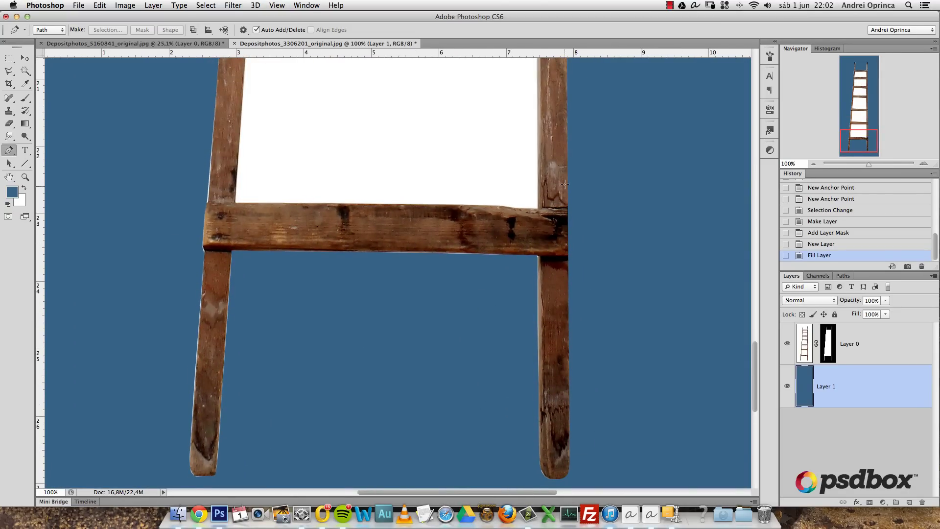
scroll(526, 116, up, 7)
scroll(527, 117, left, 1)
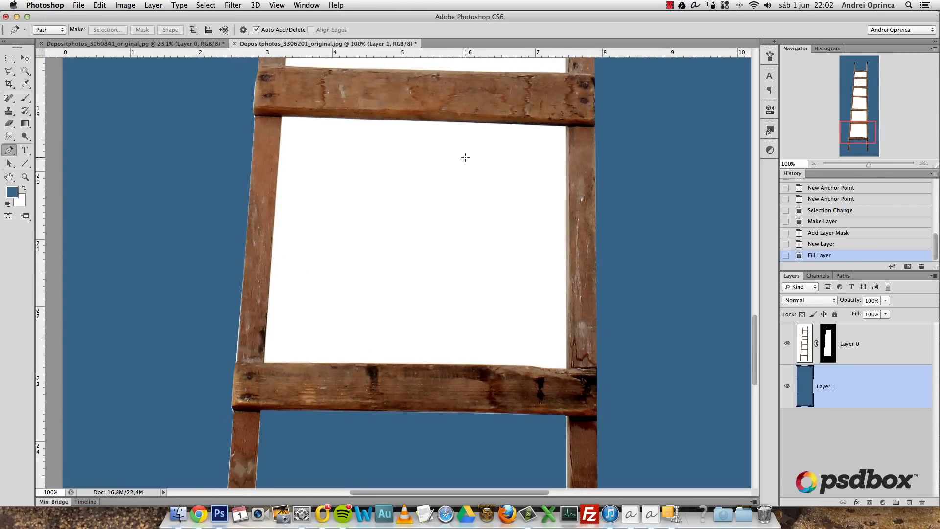
scroll(505, 294, down, 3)
alt+click(488, 182)
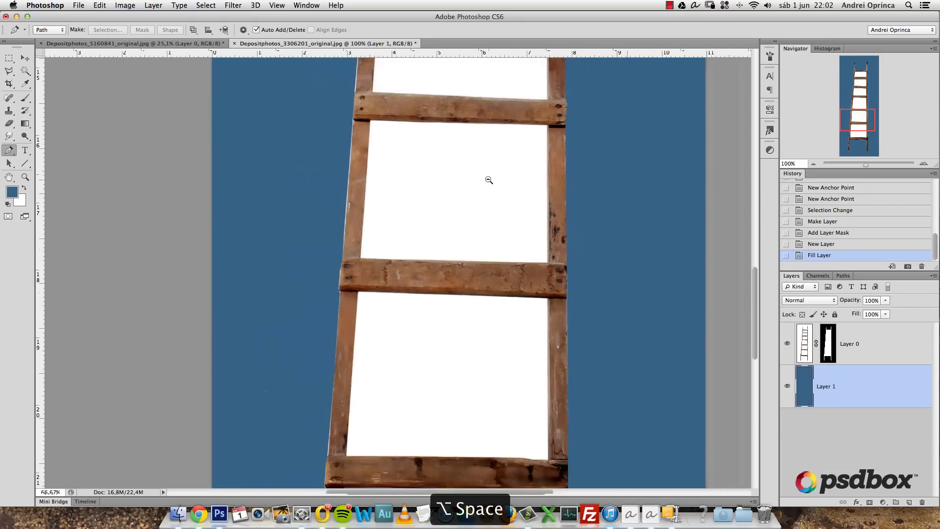
alt+click(488, 182)
alt+click(483, 181)
super+click(481, 282)
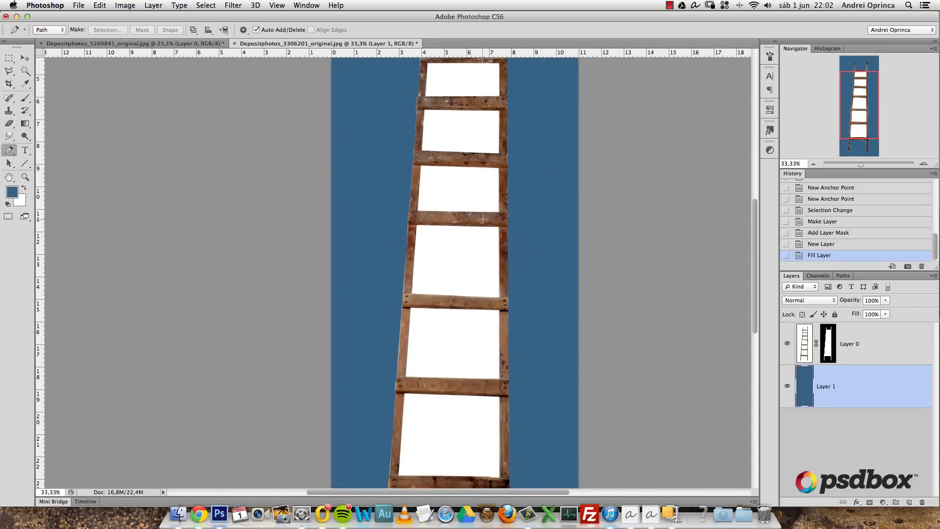
scroll(453, 203, up, 3)
scroll(453, 204, right, 1)
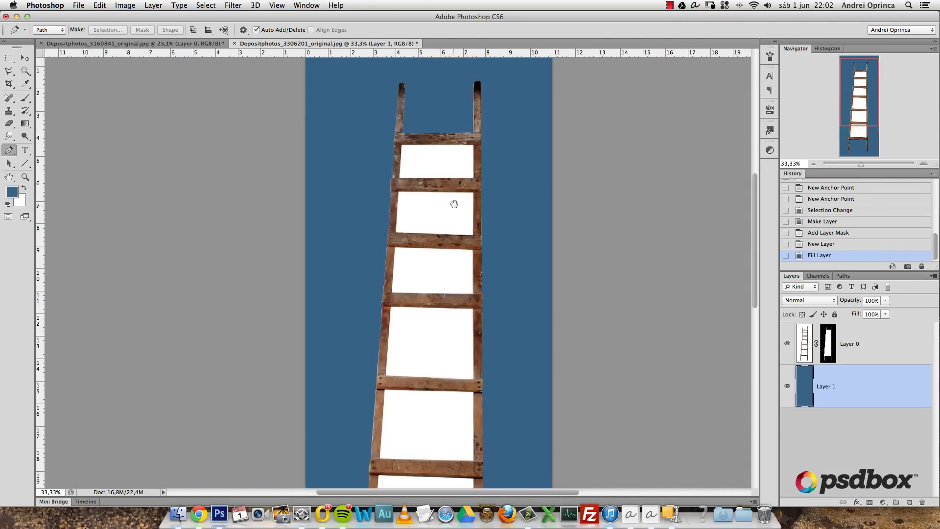
Delete the blue fill layer beneath the masked ladder layer
drag(922, 403, 872, 453)
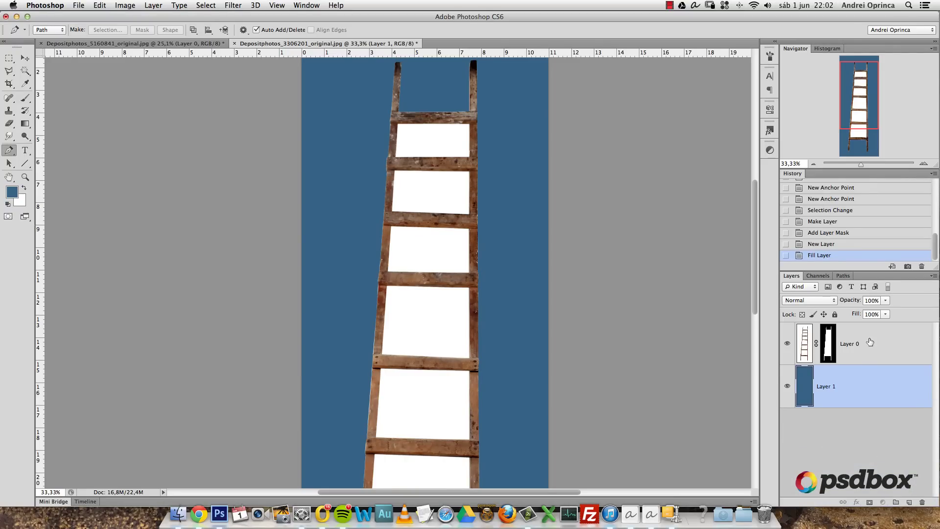
drag(907, 393, 922, 502)
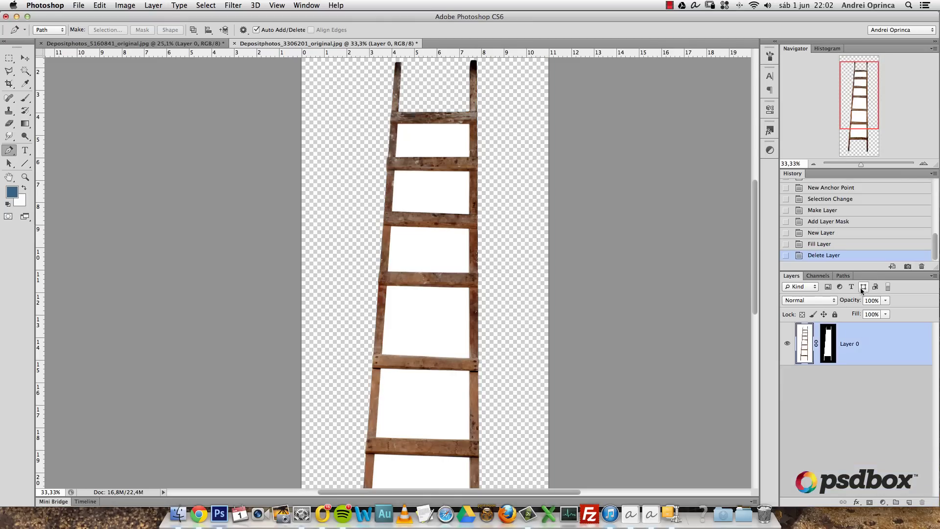
Select the ladder's stored work path, activate the Move tool and return to the layer list
click(841, 276)
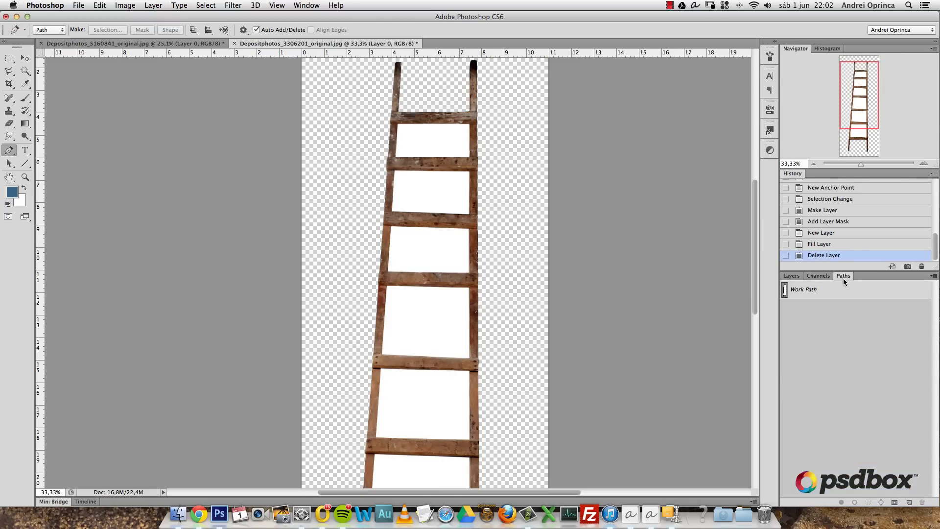
click(806, 292)
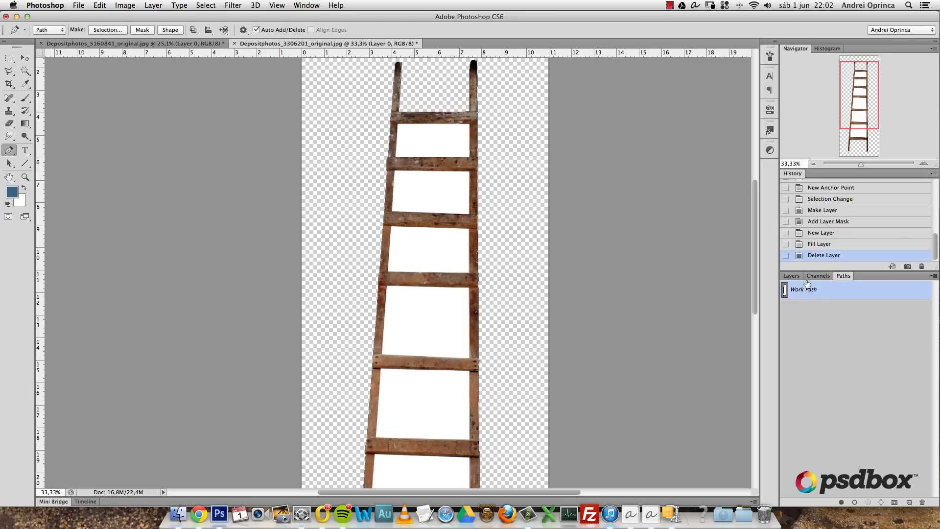
click(791, 276)
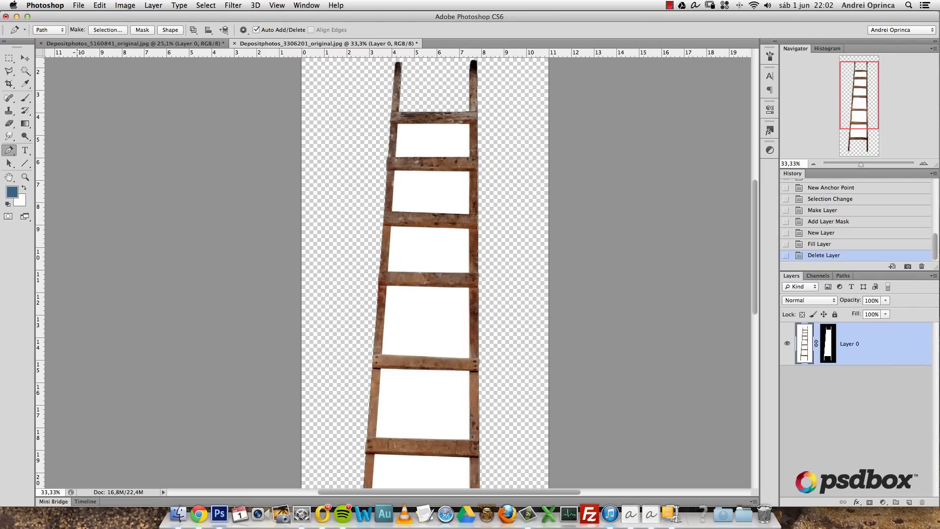
click(24, 58)
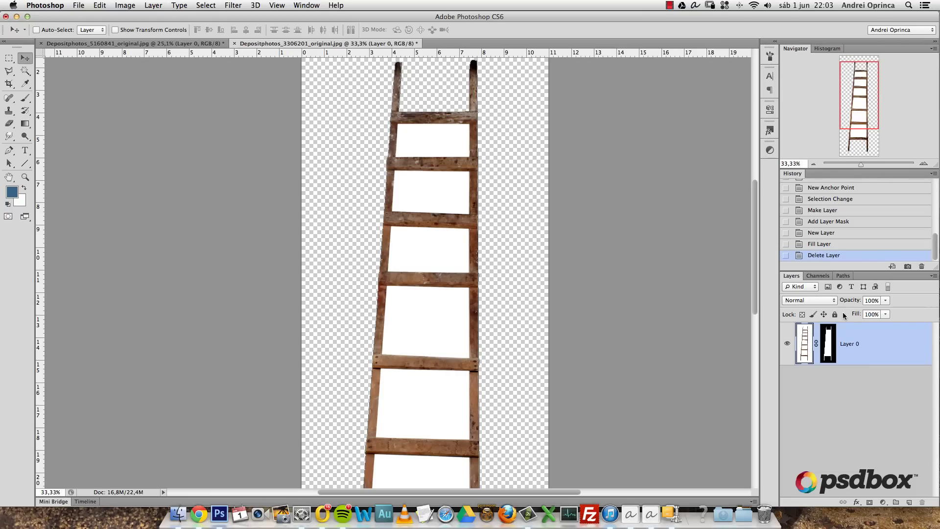
click(842, 276)
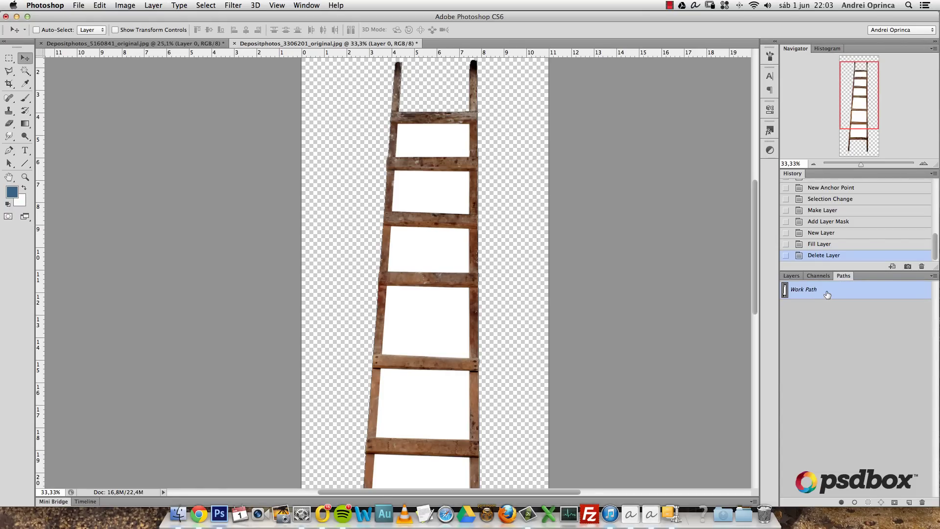
click(791, 275)
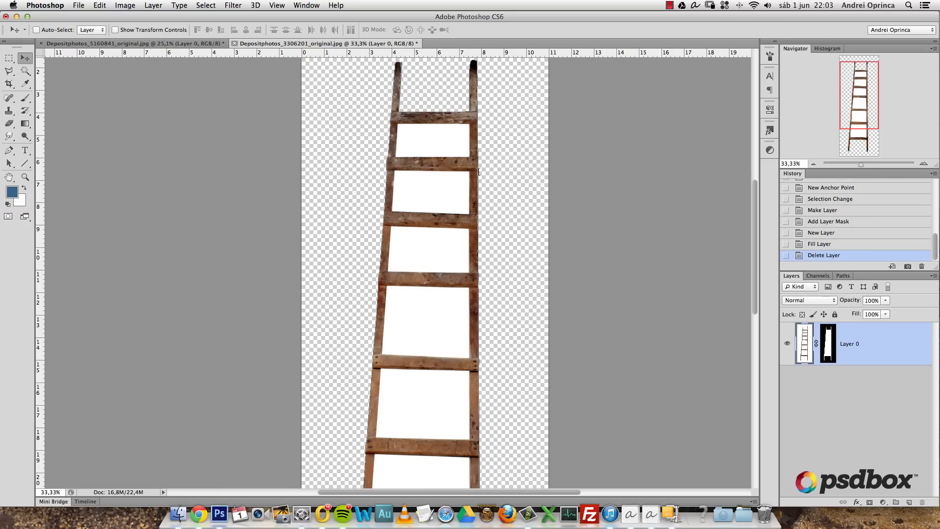
Close the ladder document to return to the photo of the woman in jeans
click(233, 43)
click(452, 188)
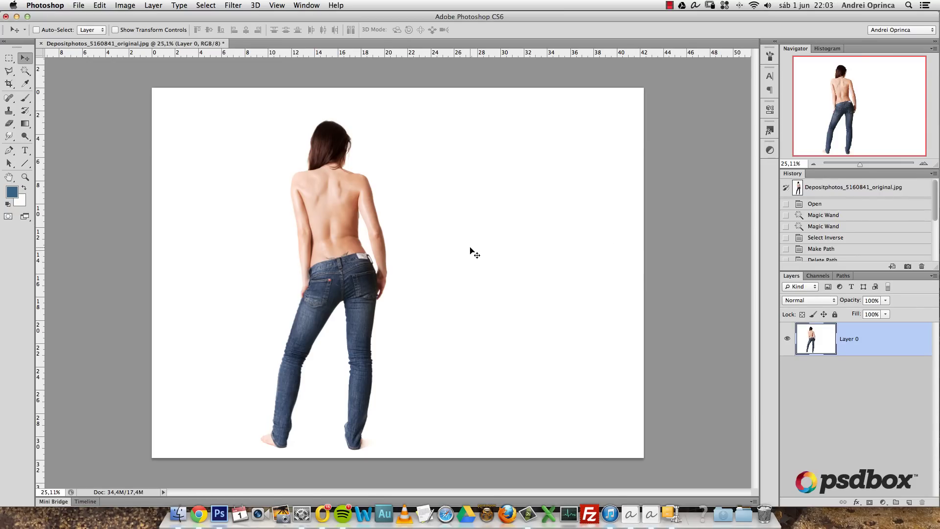
Select the white background with the Magic Wand at tolerance 30, adding the enclosed gap between the right arm and waist
drag(25, 70, 70, 81)
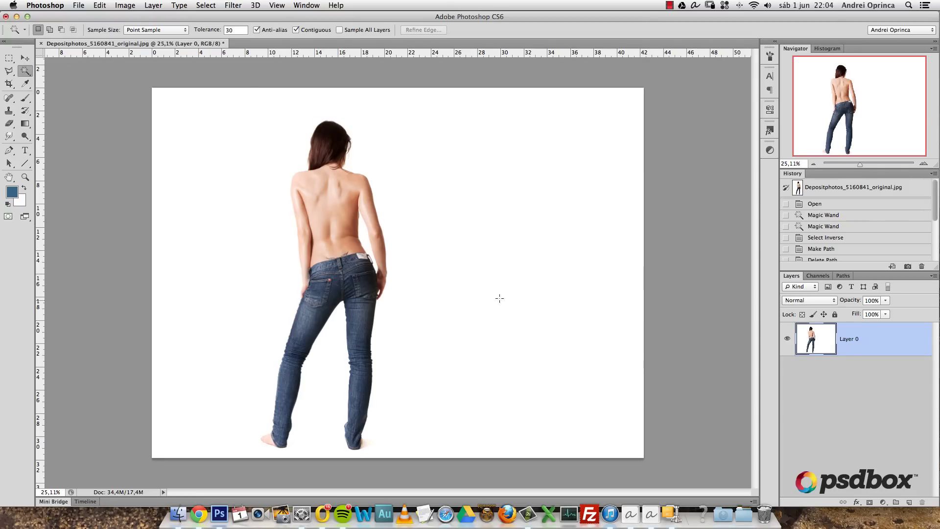
click(488, 287)
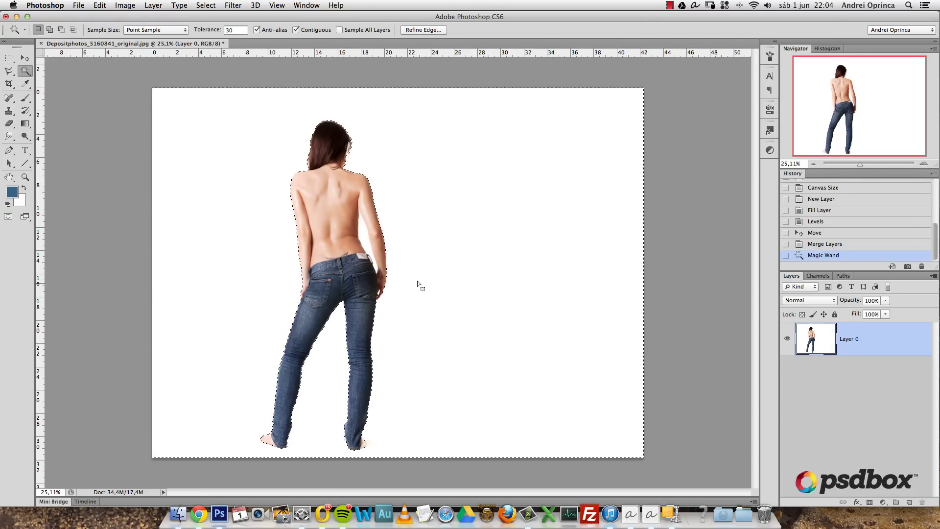
shift+click(364, 234)
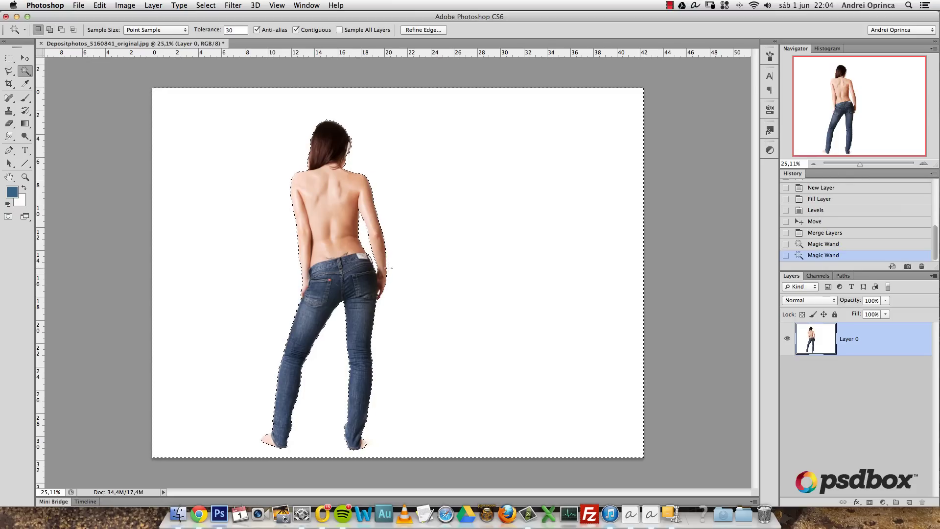
Clean up the background selection around the right foot with a size 35 Quick Selection brush, adding the floor shadow and excluding the heel
super+click(364, 445)
super+click(365, 446)
super+click(360, 443)
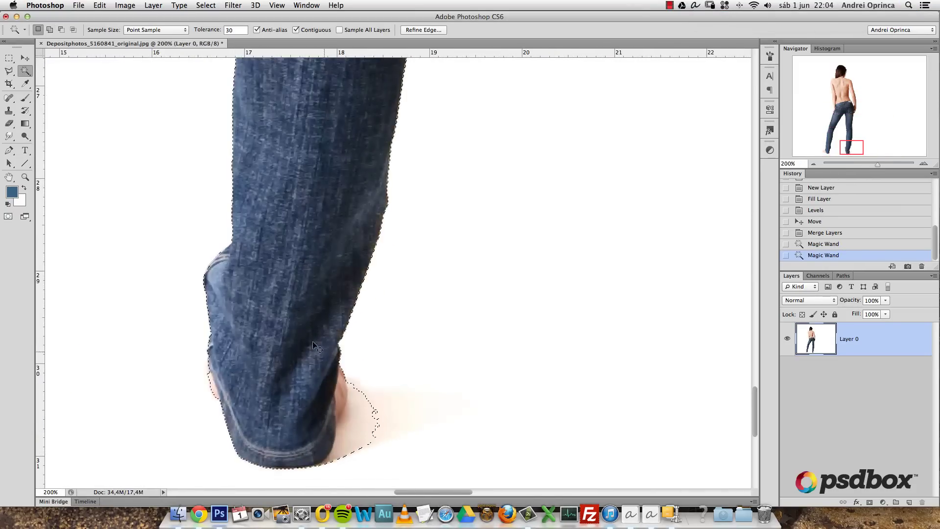
drag(29, 74, 58, 69)
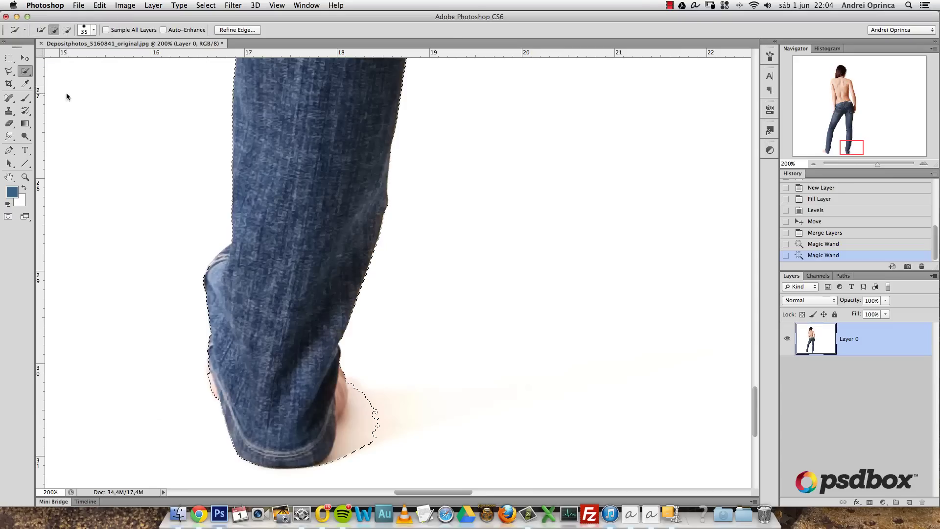
mouse_move(374, 386)
mouse_down()
mouse_move(365, 436)
mouse_move(365, 427)
mouse_move(351, 447)
mouse_move(365, 386)
mouse_move(367, 396)
mouse_up()
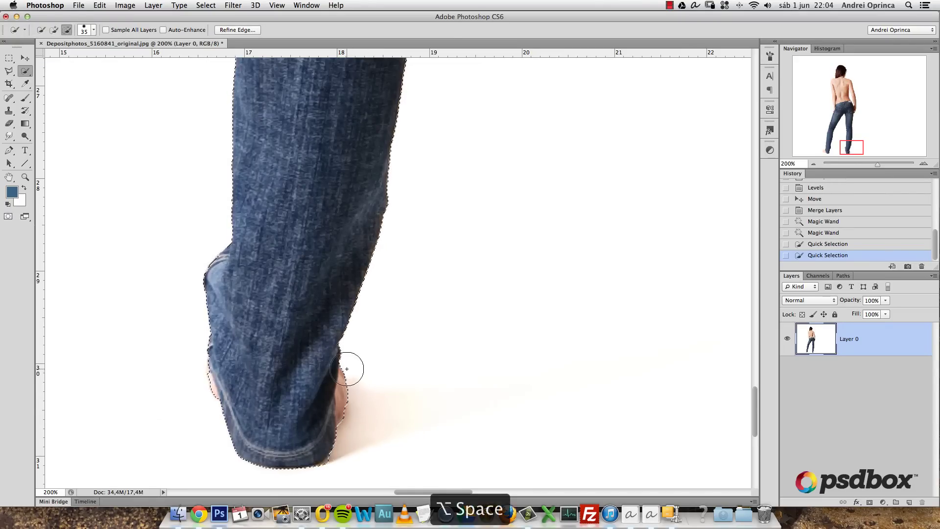
Invert the selection so that it contains the woman instead of the white background
alt+click(351, 368)
alt+click(350, 368)
alt+click(350, 370)
alt+click(350, 370)
alt+click(350, 370)
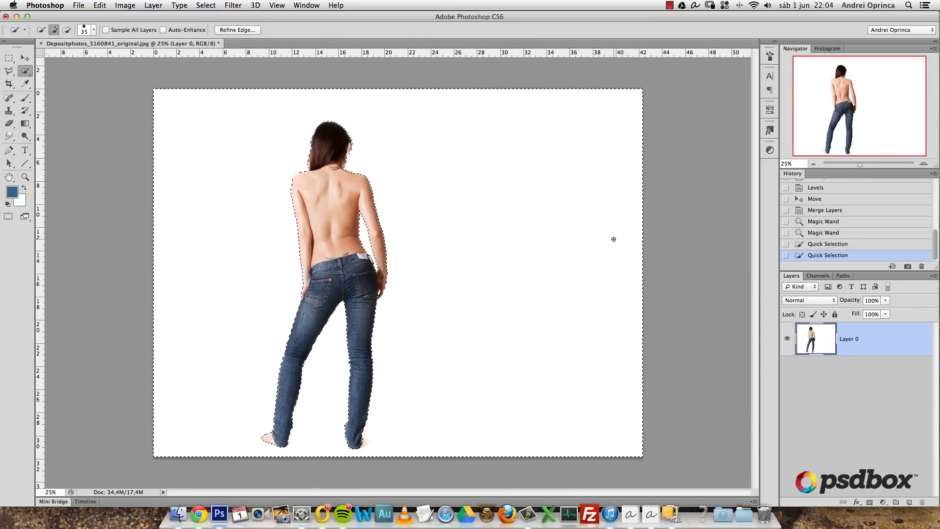
key(shift+super+i)
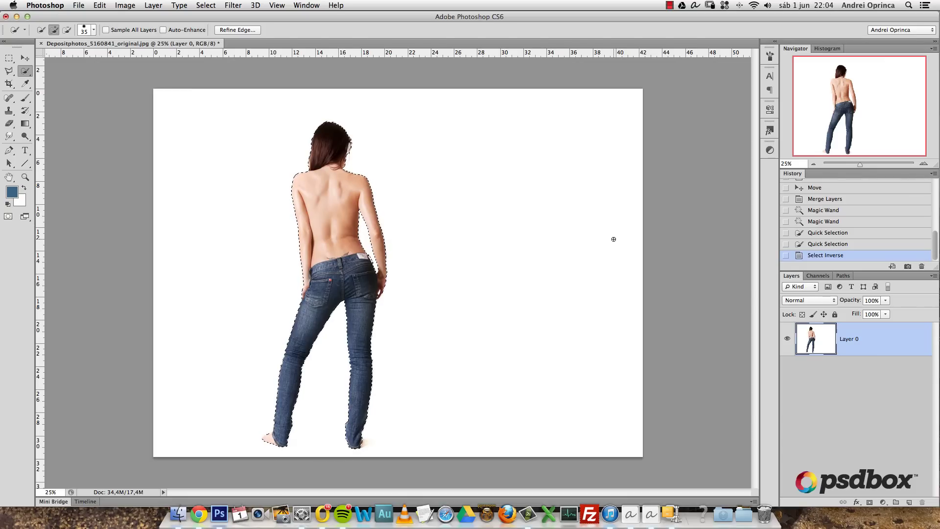
Convert the woman's selection into a work path with a tolerance of 2 pixels
key(v)
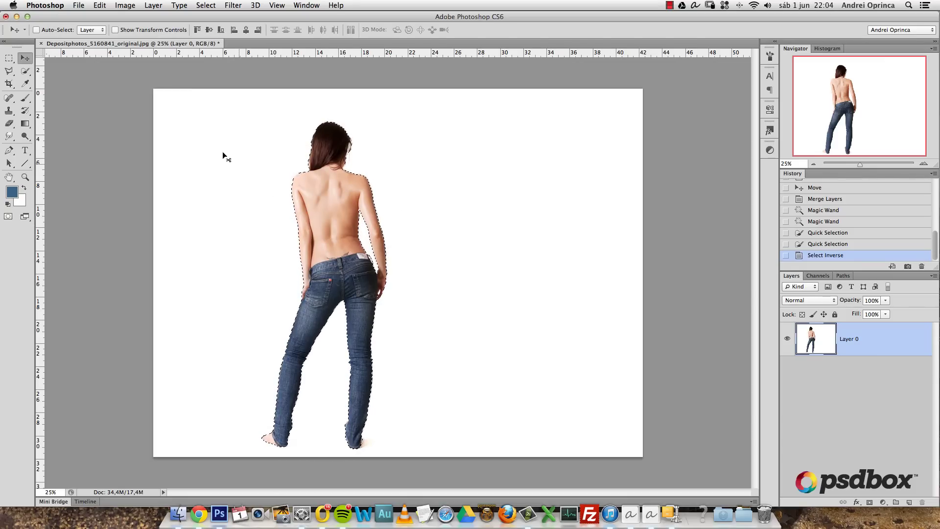
click(11, 59)
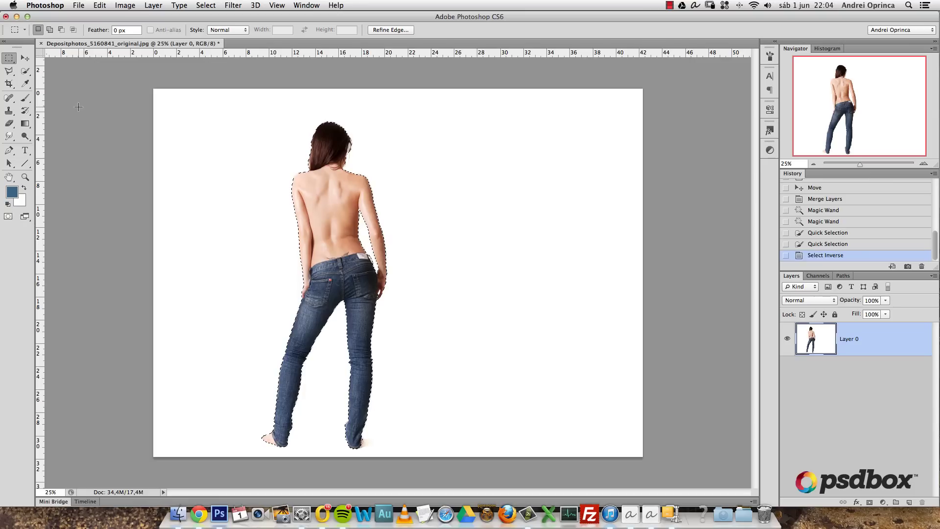
right_click(438, 235)
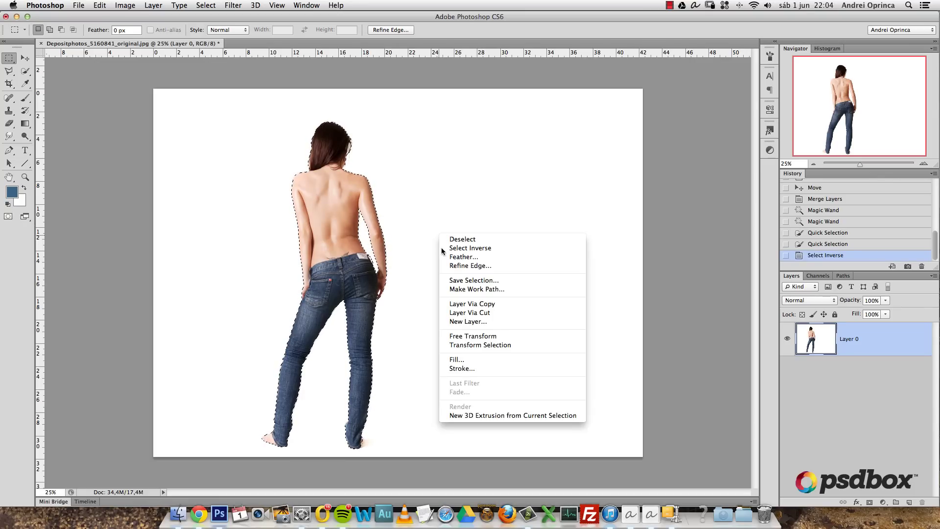
click(477, 290)
click(498, 290)
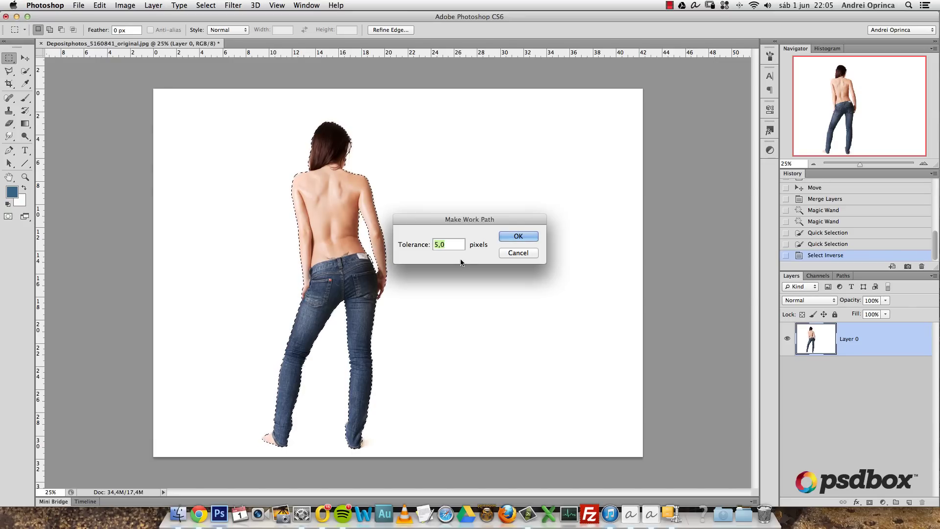
text(2)
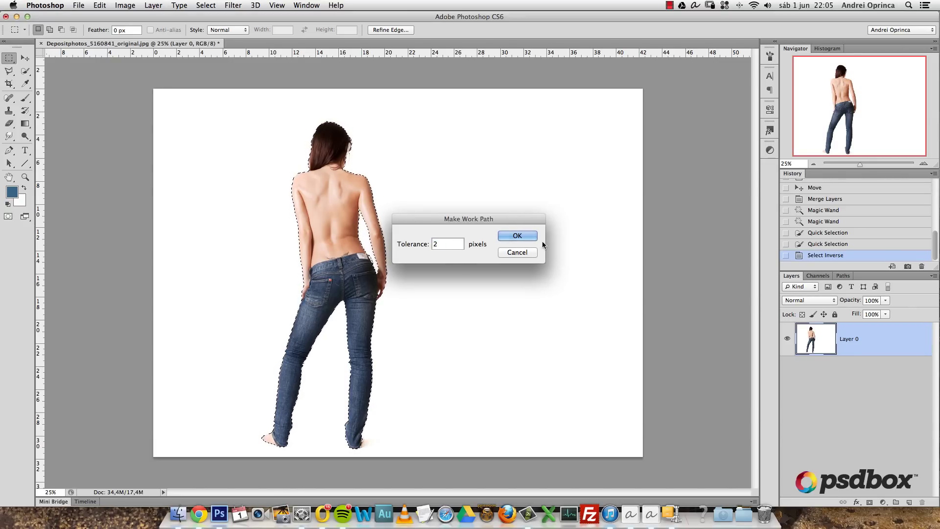
click(527, 236)
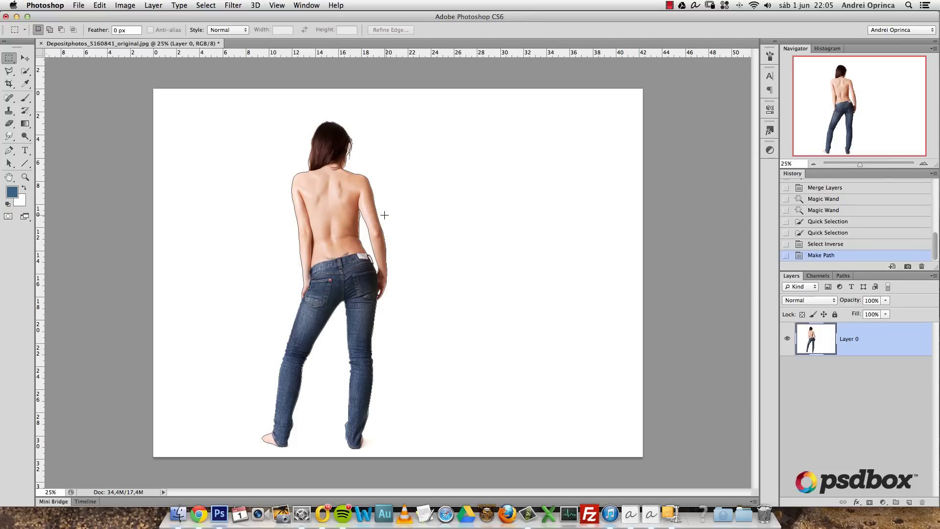
Show the new path's anchor points, try moving one on the right upper arm's outline, and undo the move
super+click(369, 190)
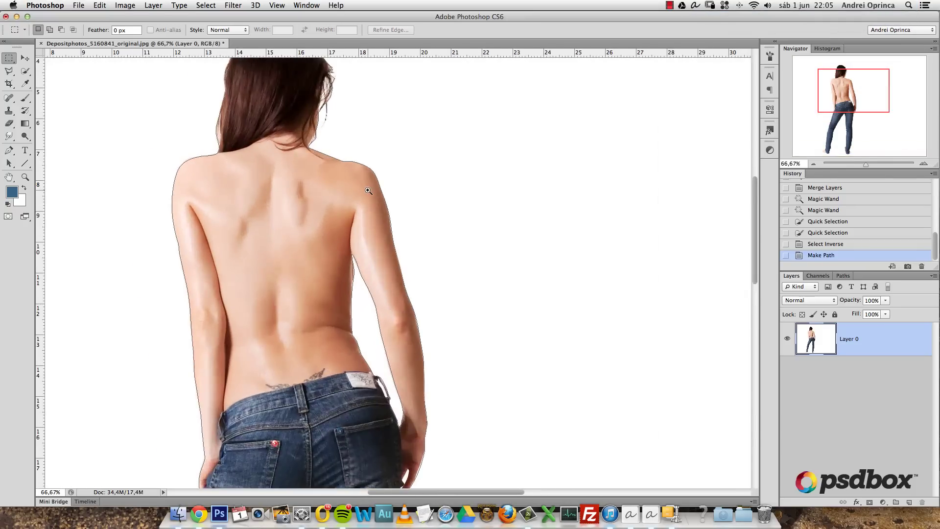
super+click(368, 191)
drag(359, 167, 403, 230)
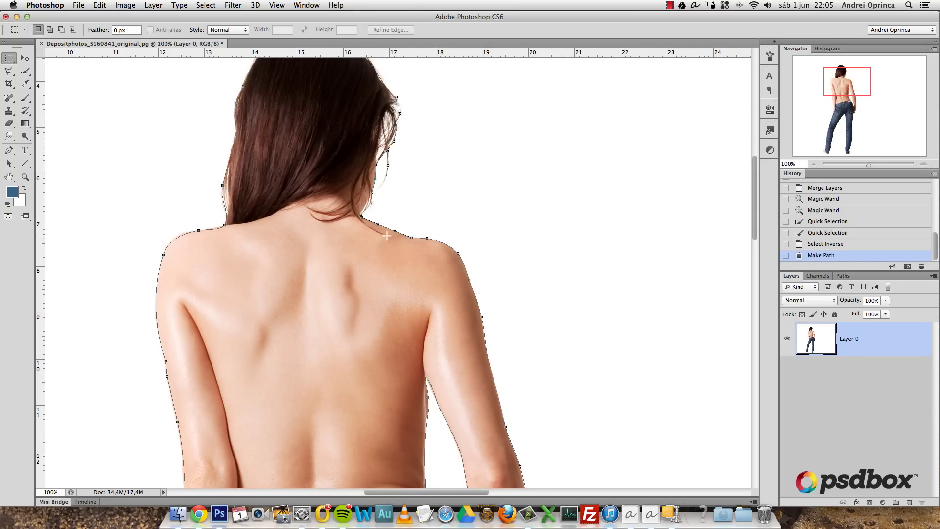
drag(430, 336, 430, 294)
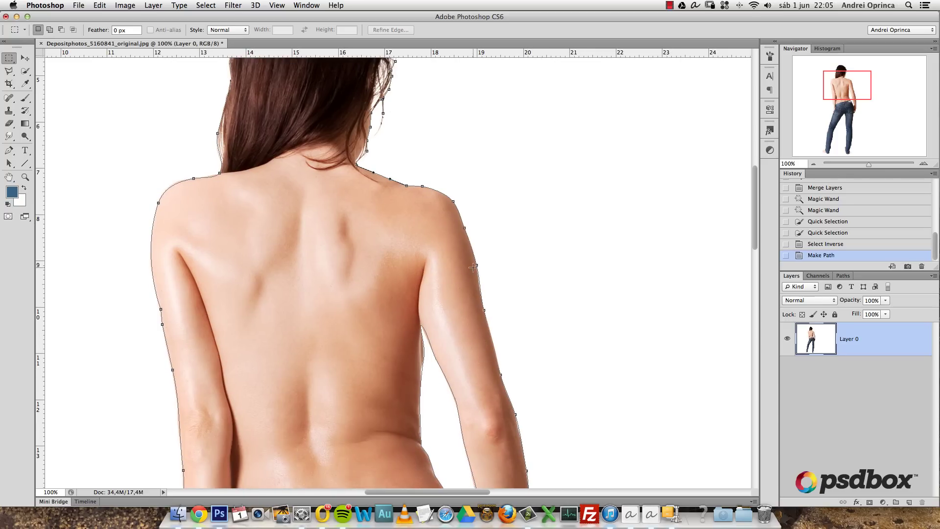
drag(472, 268, 473, 266)
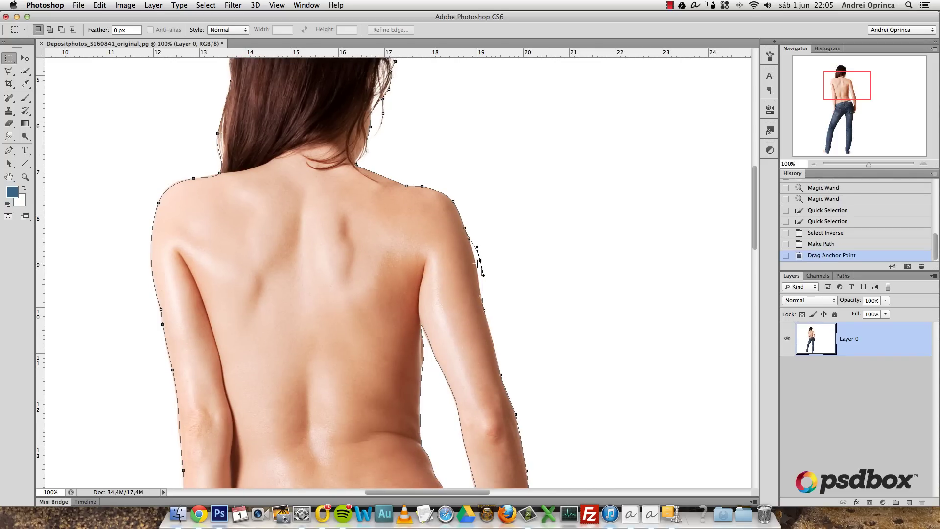
key(super+z)
drag(416, 372, 463, 258)
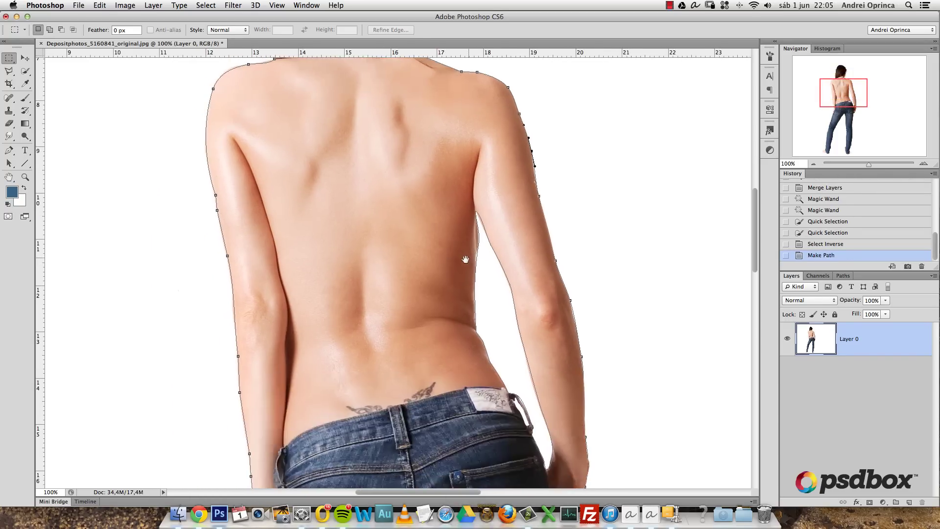
Examine the work path's anchor points along the woman's outline from the torso down to both feet, and around the whole figure
scroll(443, 338, down, 10)
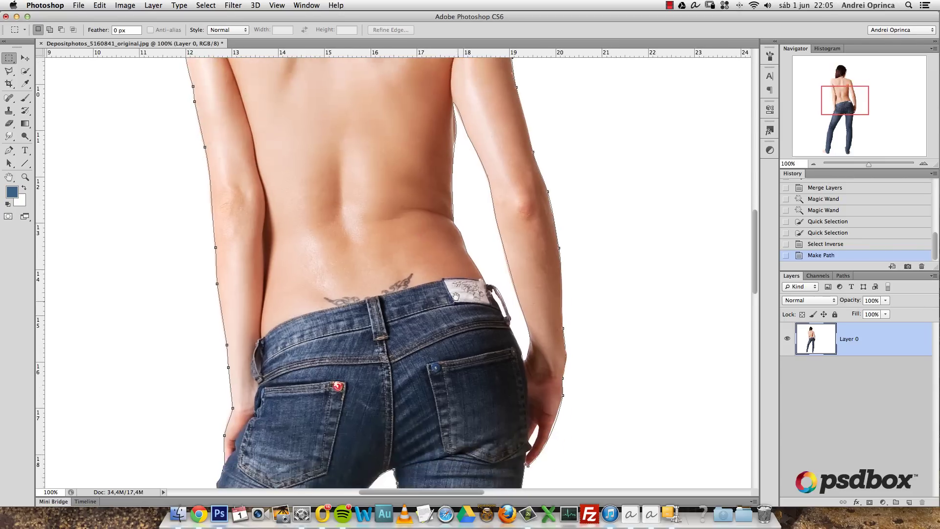
scroll(454, 328, down, 6)
scroll(453, 328, left, 2)
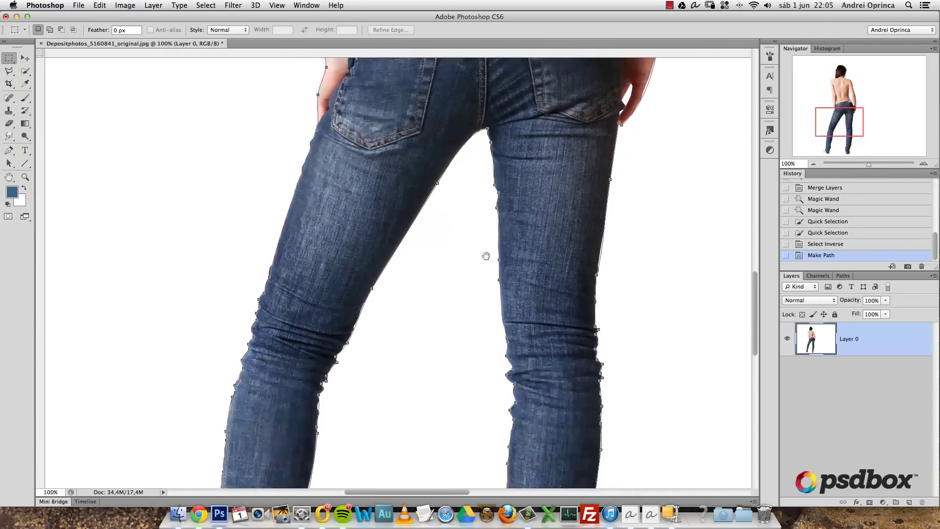
scroll(468, 298, down, 5)
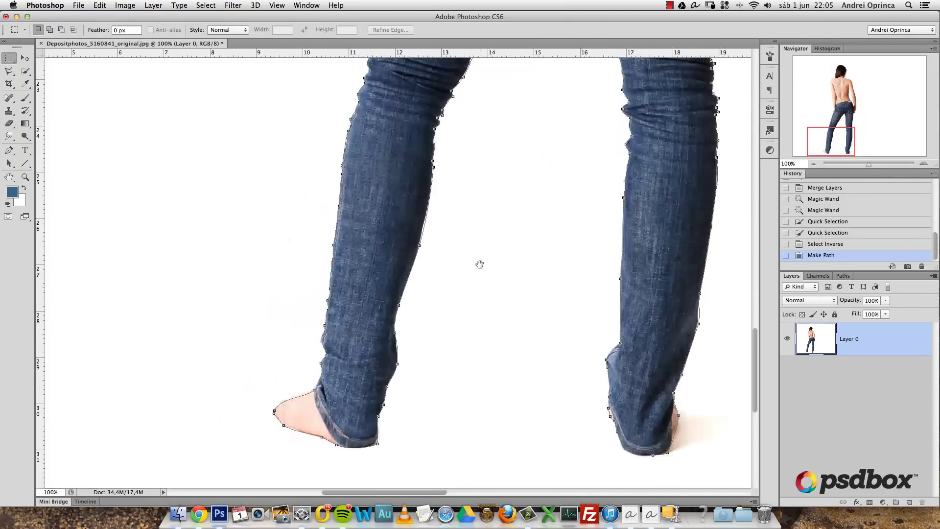
alt+click(507, 282)
alt+click(507, 282)
alt+click(507, 279)
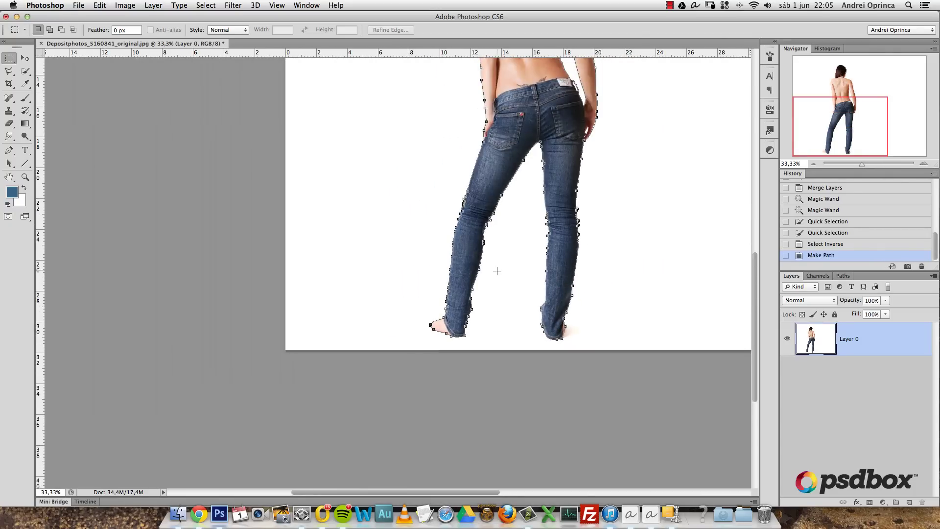
scroll(555, 186, up, 5)
scroll(555, 186, right, 3)
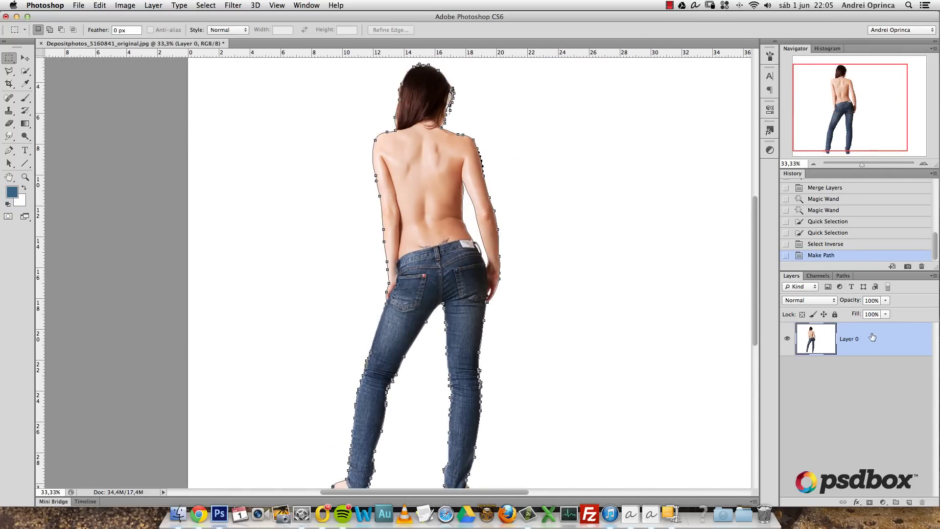
Switch to the Move tool and check the work path in the document's list of paths
click(24, 57)
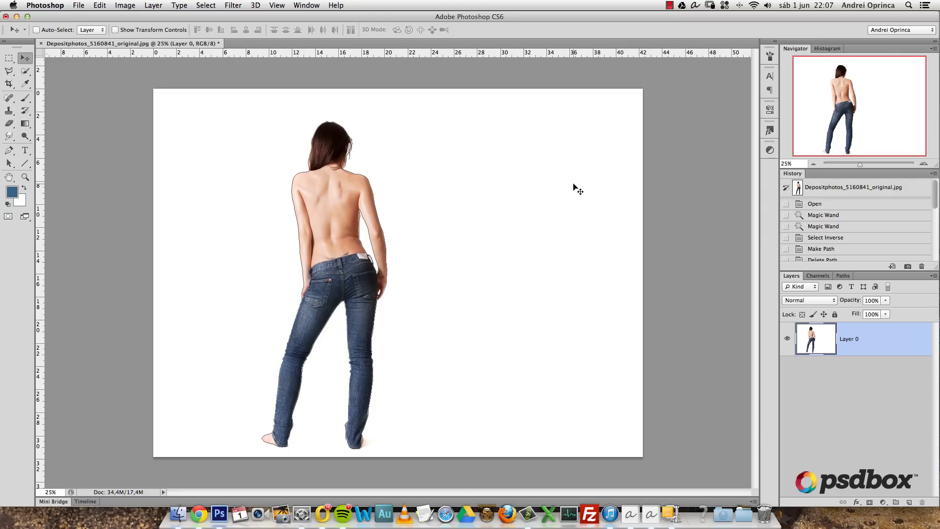
click(843, 275)
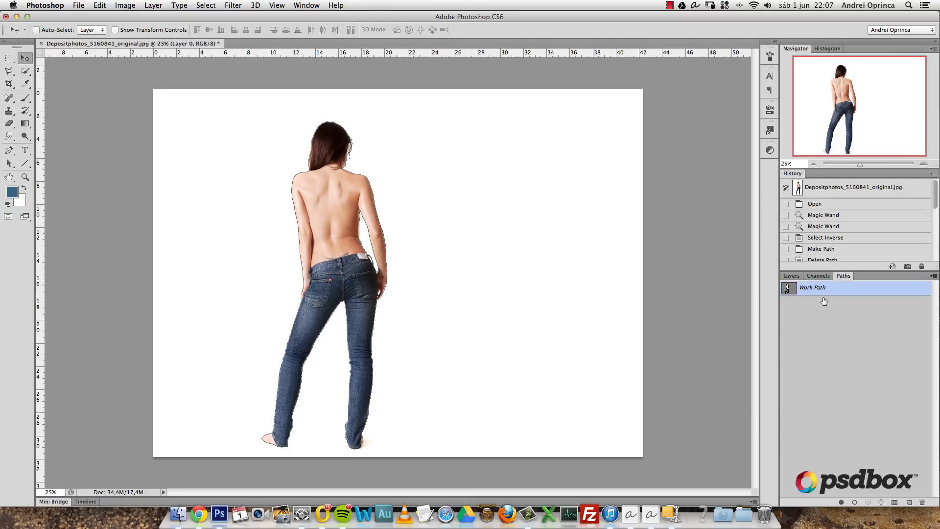
click(791, 276)
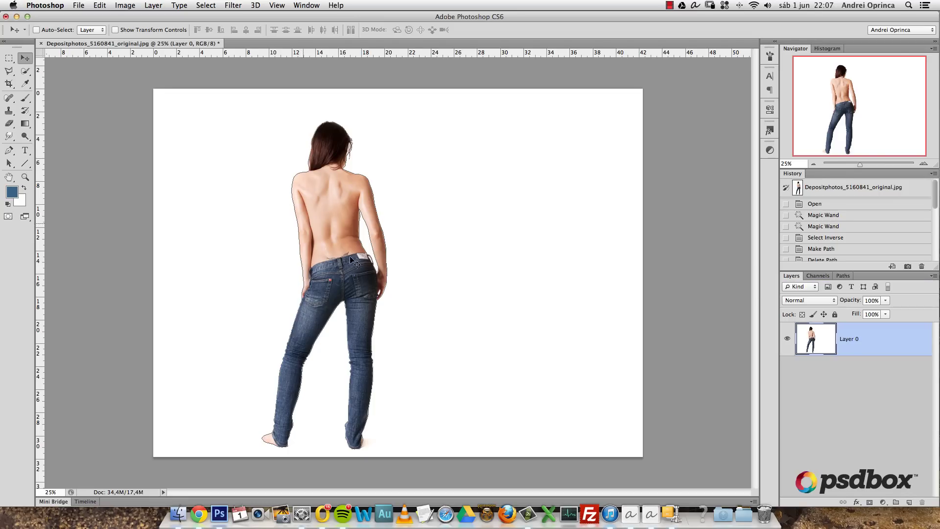
Save a copy of the image to the Desktop as PATH.jpg in JPEG format with quality 10
click(77, 6)
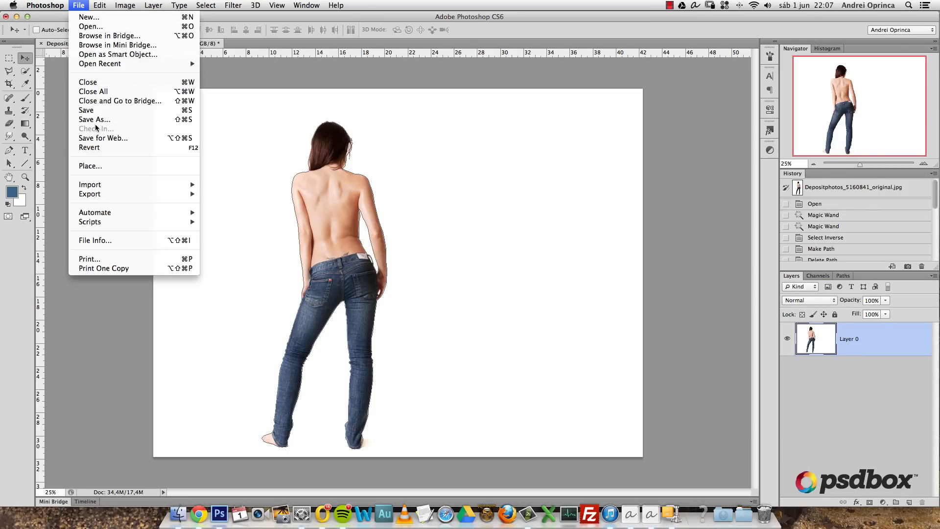
click(145, 121)
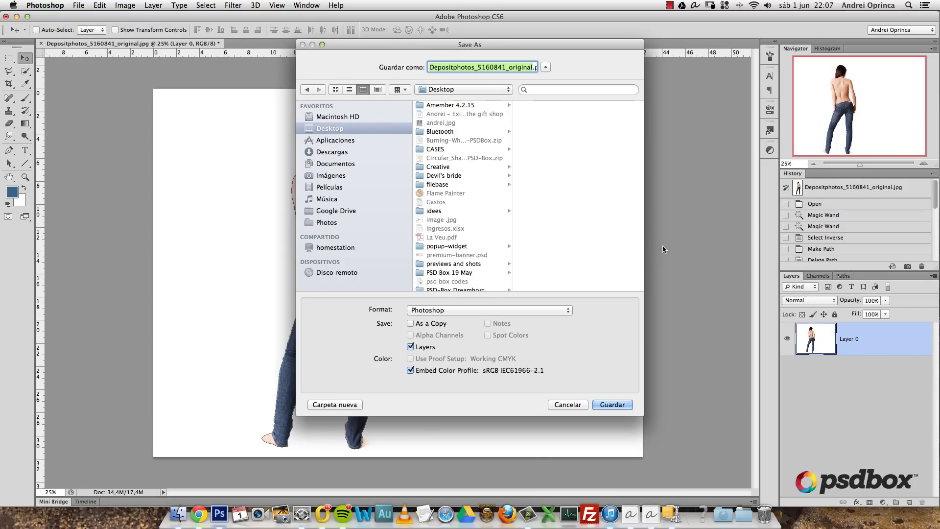
text(PATH)
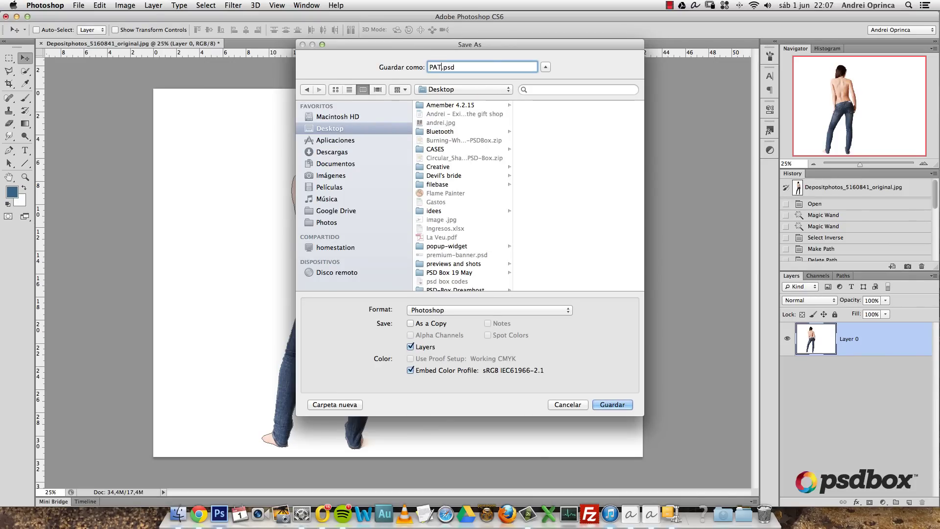
key(BackSpace)
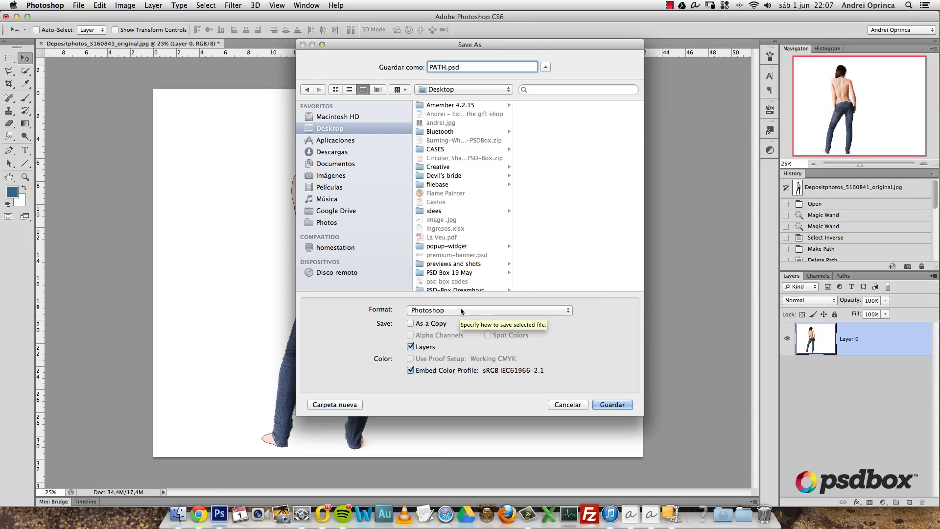
click(461, 308)
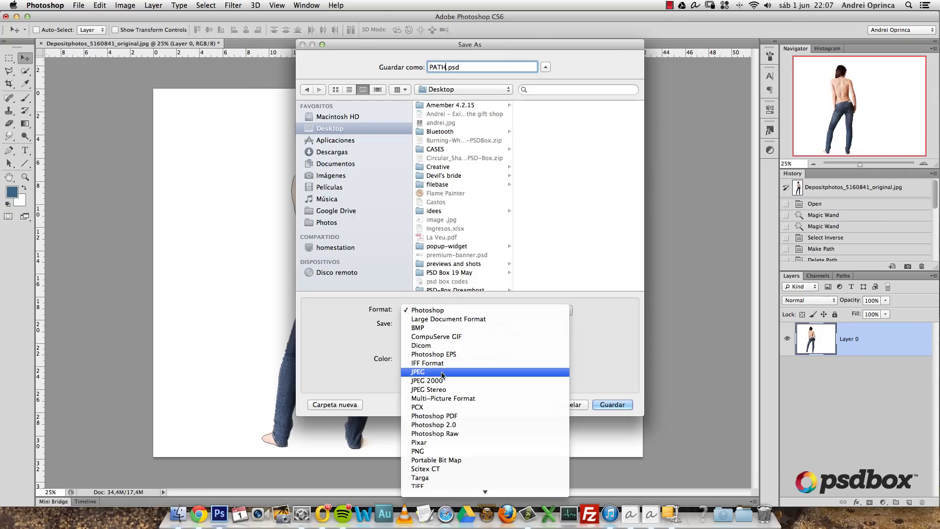
click(424, 373)
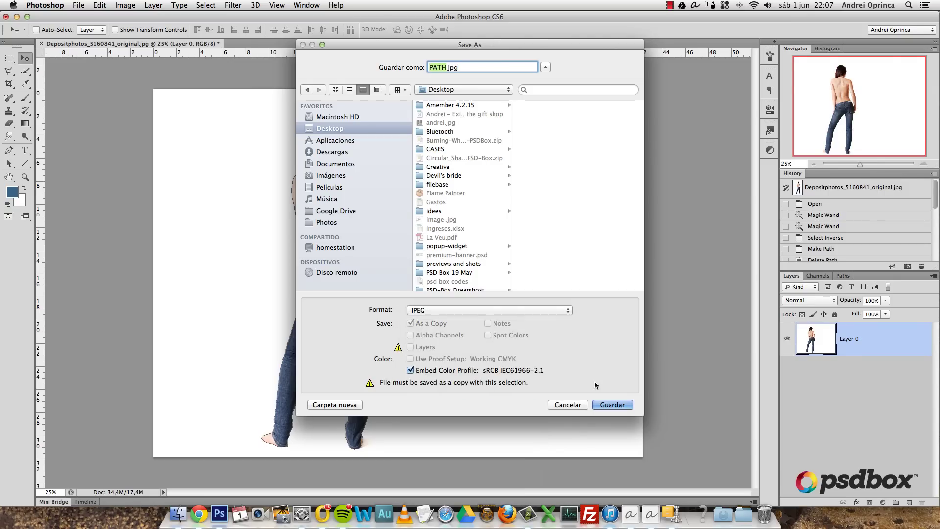
click(611, 404)
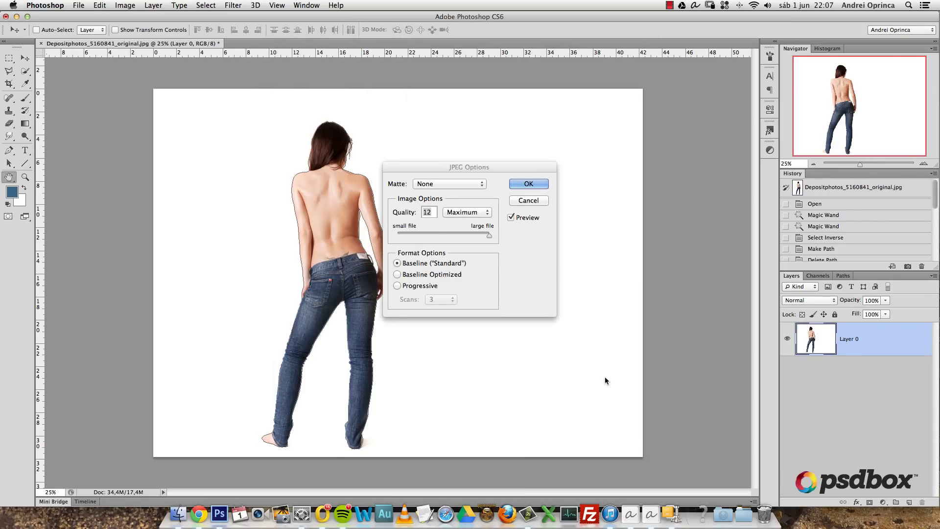
drag(489, 235, 474, 236)
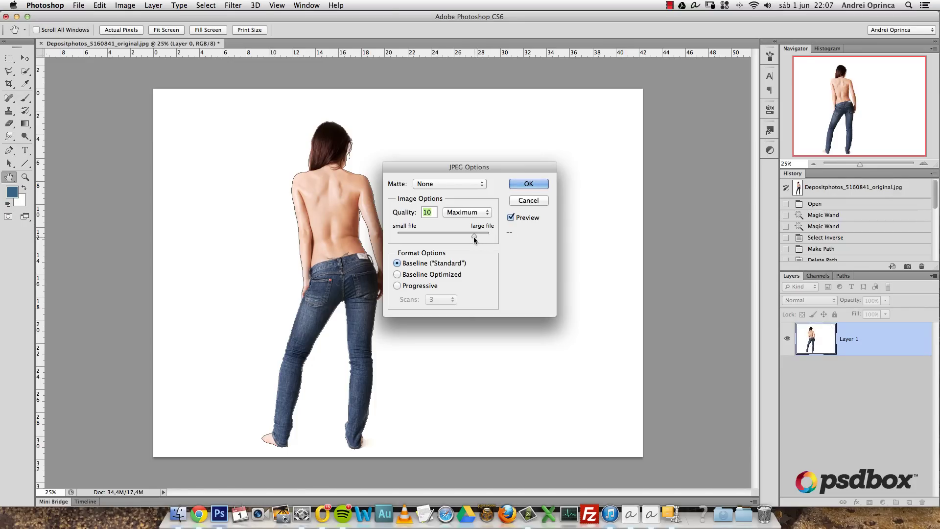
click(541, 185)
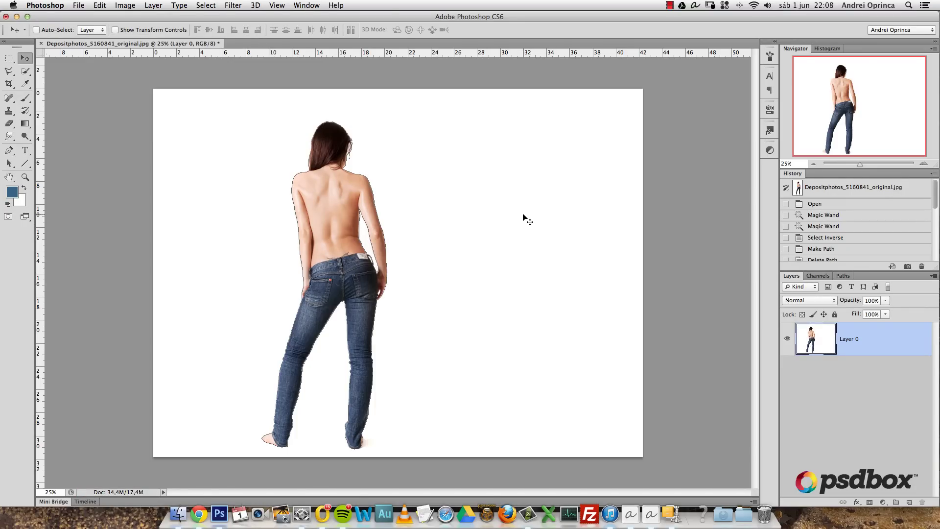
Open PATH.jpg from the Desktop and show the work path stored in it
key(super+o)
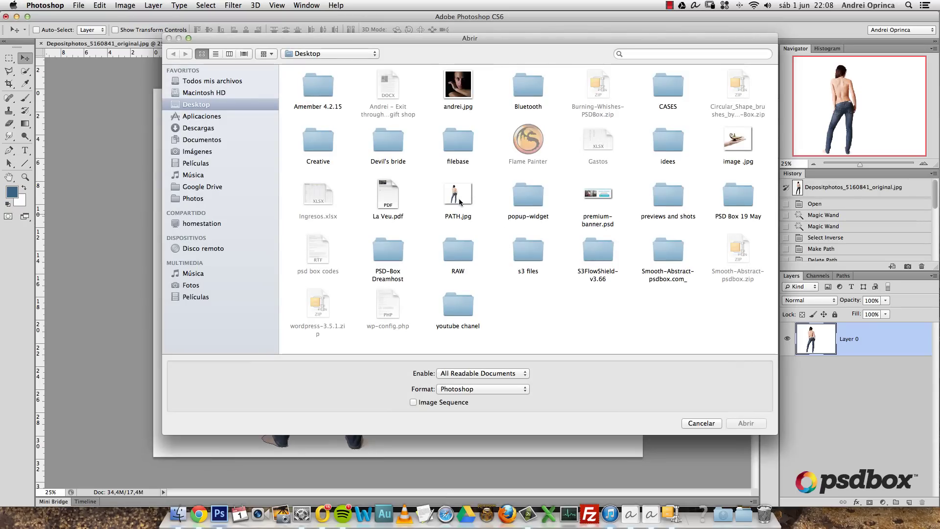
click(459, 199)
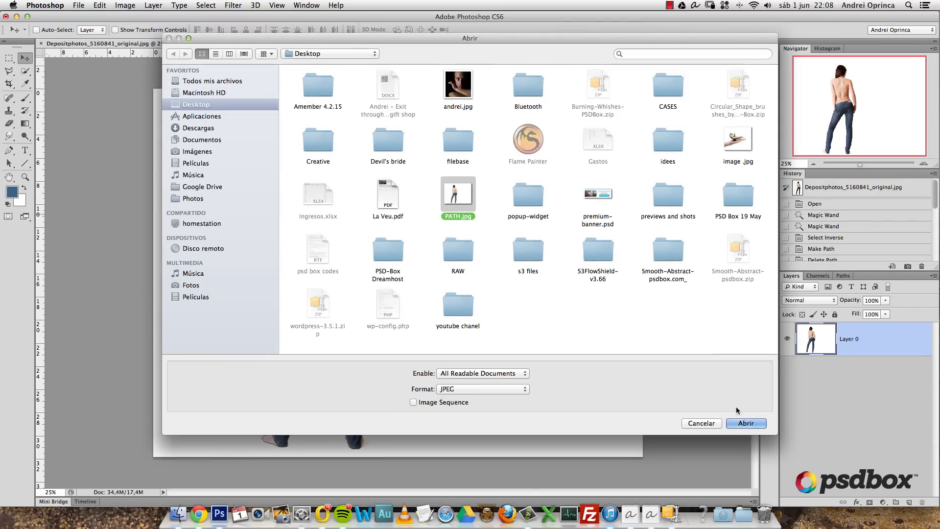
click(746, 422)
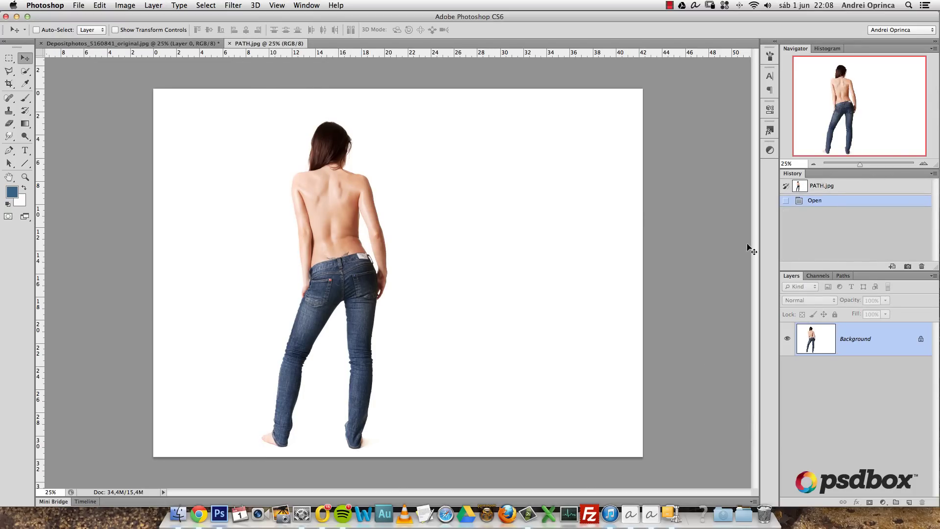
click(838, 293)
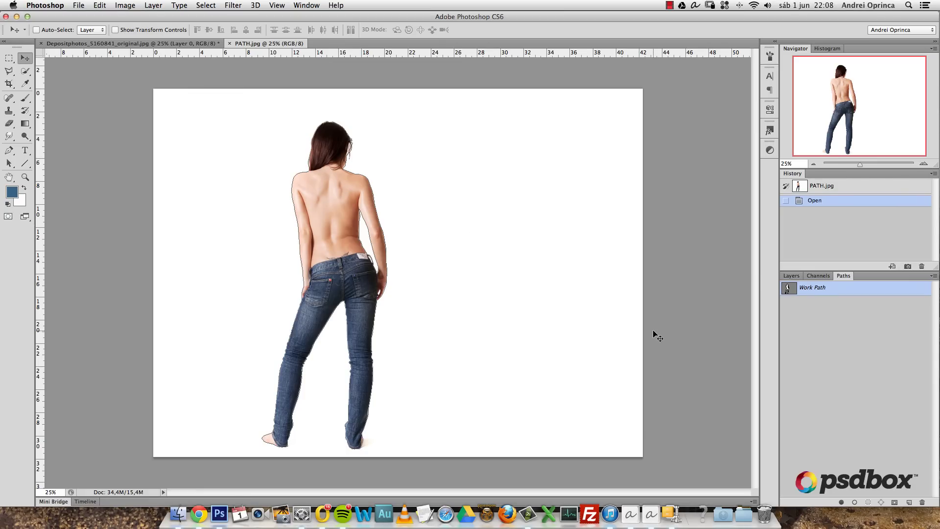
Load the work path as a selection, unlock the Background layer and mask out everything around the woman
drag(789, 294, 789, 291)
super+click(789, 291)
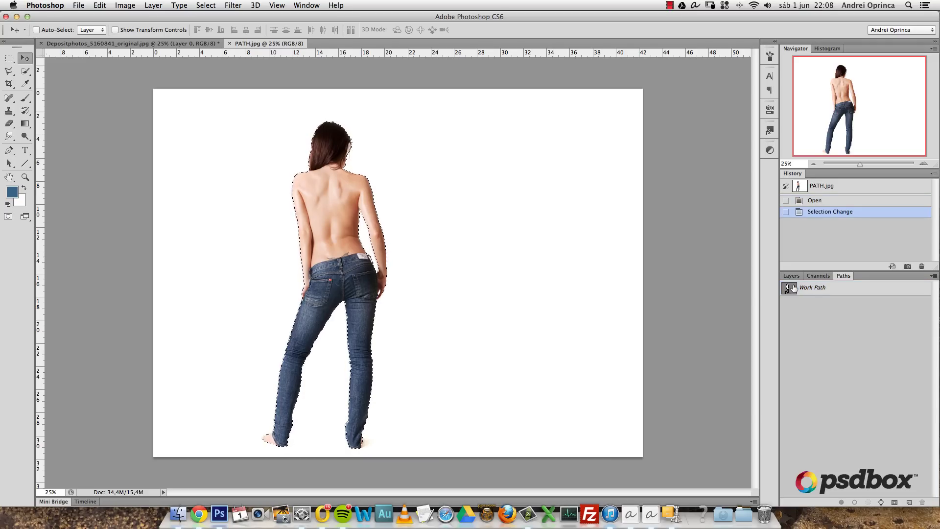
click(791, 276)
alt+double_click(860, 345)
click(869, 502)
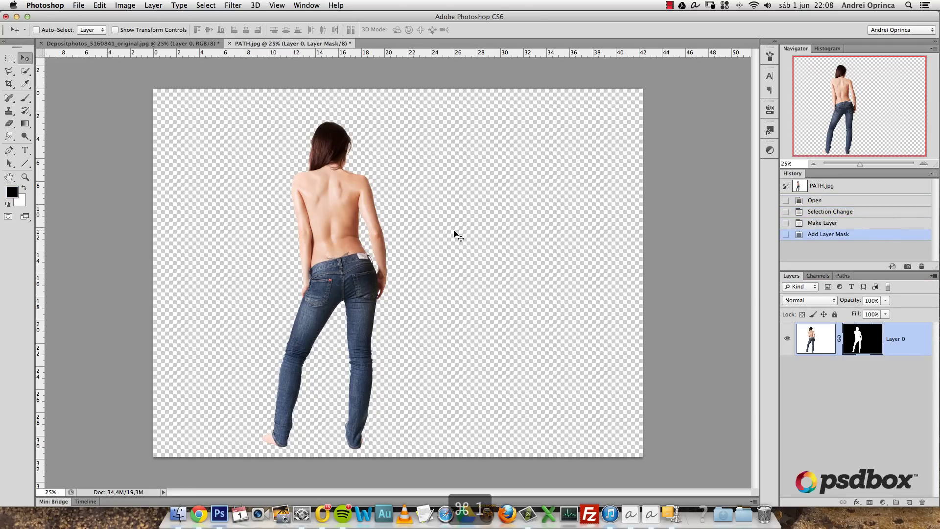
Examine the masked cutout's edges along the back, arms and hair at 100% zoom
key(super+1)
scroll(455, 233, up, 5)
scroll(438, 214, up, 5)
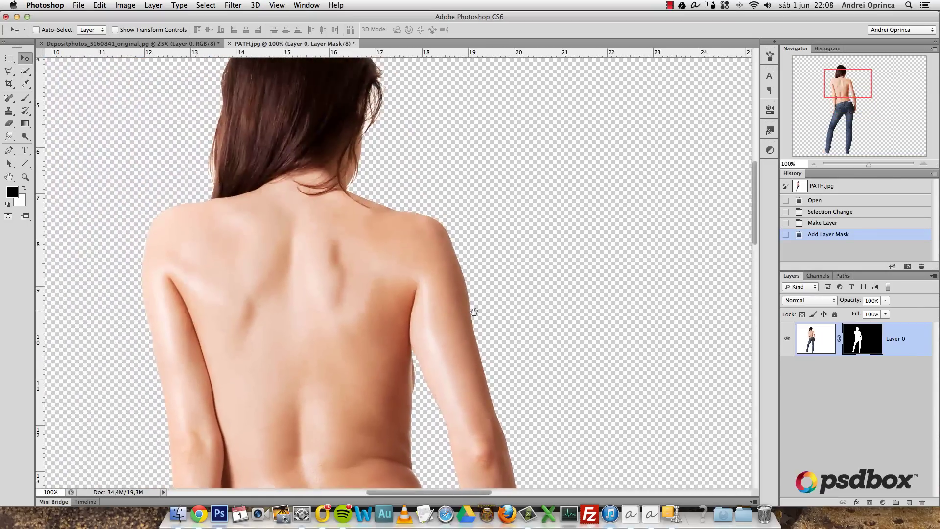
scroll(421, 138, up, 3)
alt+click(438, 230)
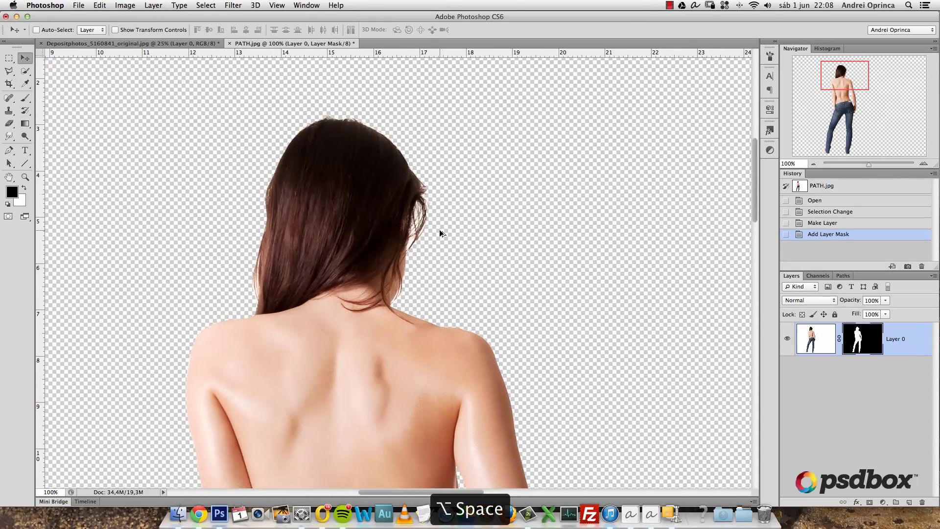
alt+click(439, 230)
alt+click(438, 220)
alt+click(438, 220)
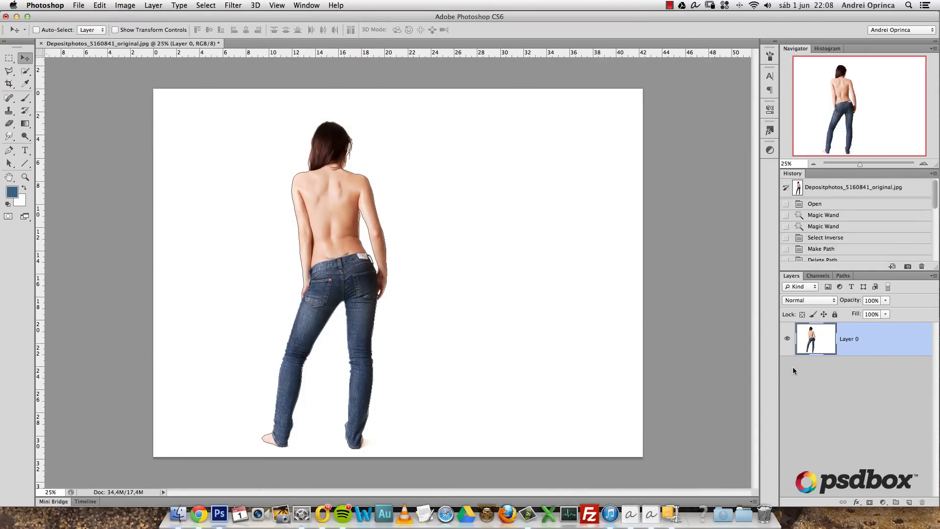
Define the original document's work path as a custom shape named Woman
click(842, 277)
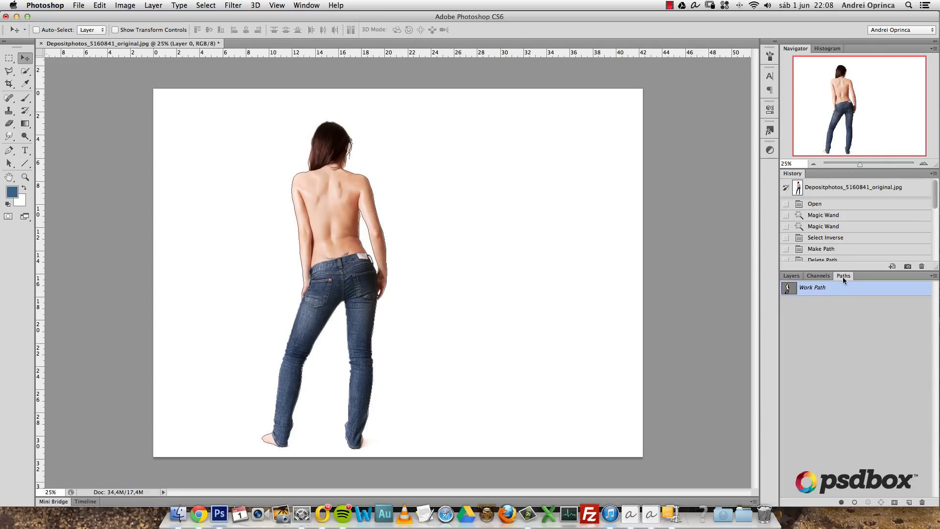
click(99, 6)
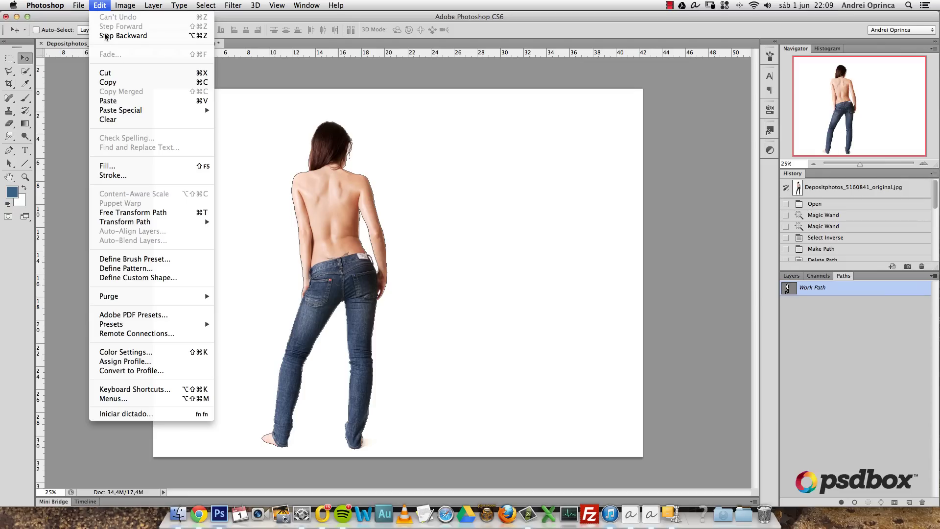
click(155, 278)
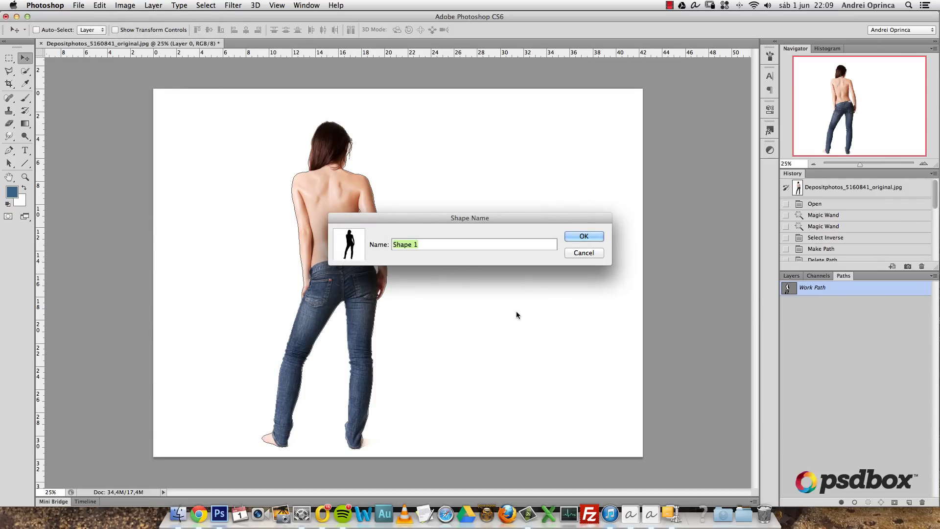
text(Woman)
click(594, 237)
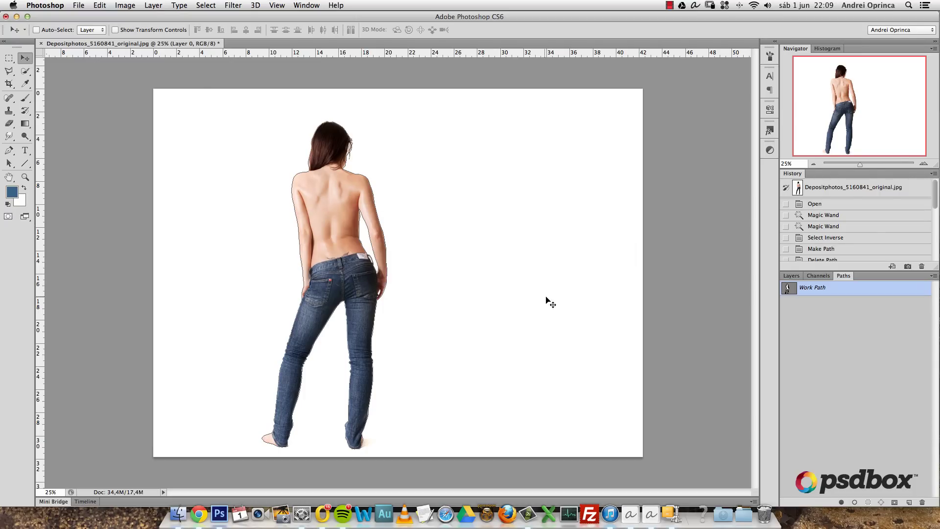
Choose the Custom Shape tool and set its shape to the woman's silhouette at the end of the shape list
click(25, 163)
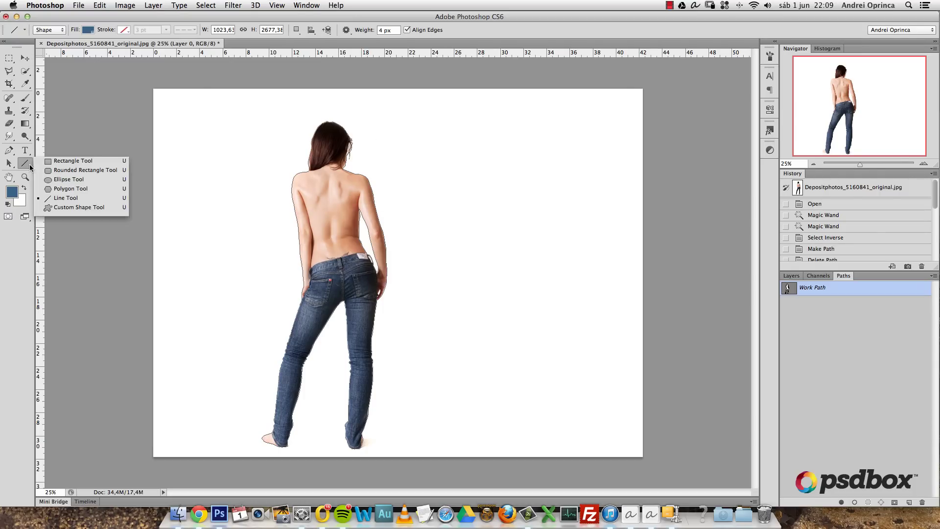
click(80, 207)
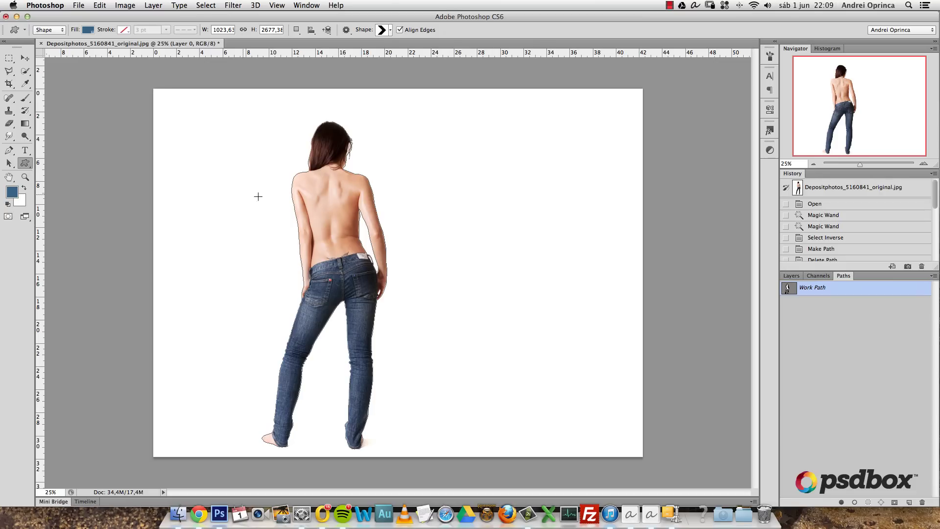
click(386, 30)
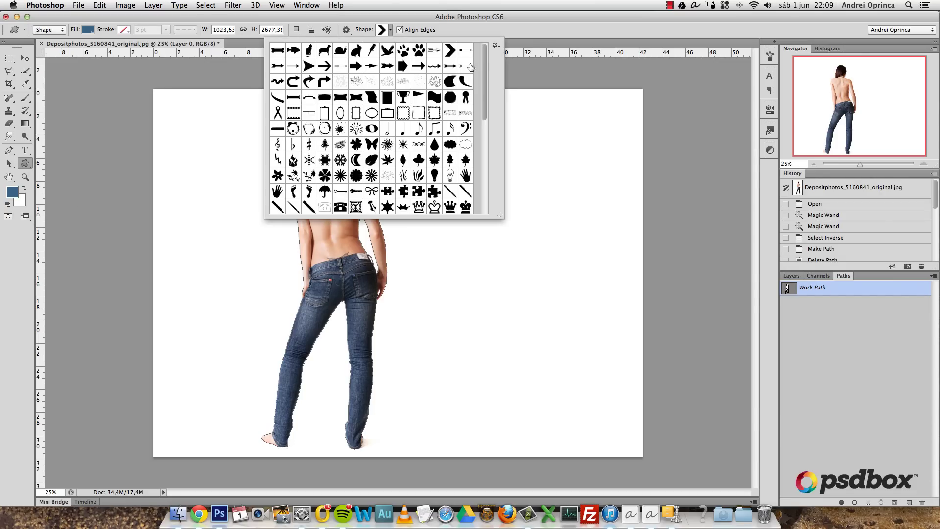
drag(483, 61, 489, 181)
click(372, 207)
Add a new empty layer above the woman's photo
click(864, 296)
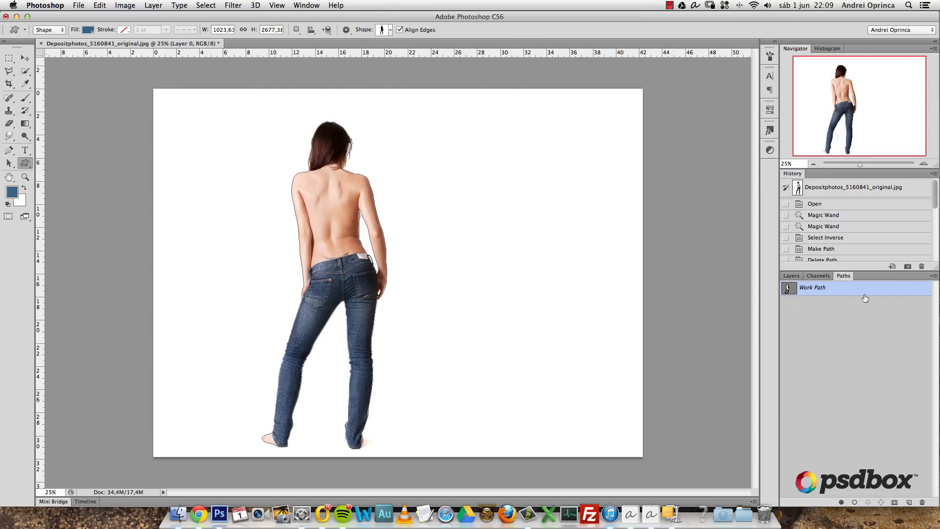
click(792, 275)
click(908, 502)
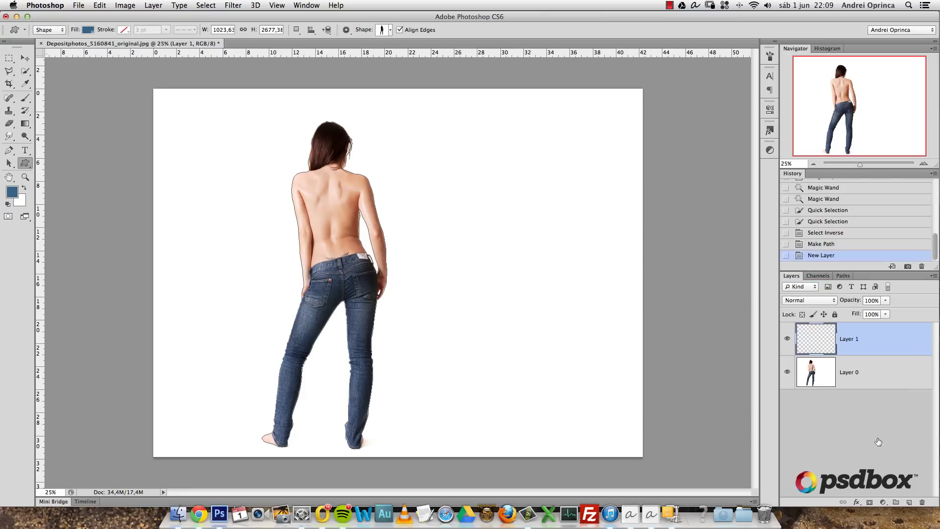
Hide the woman's photo layer and delete the document's work path
click(786, 371)
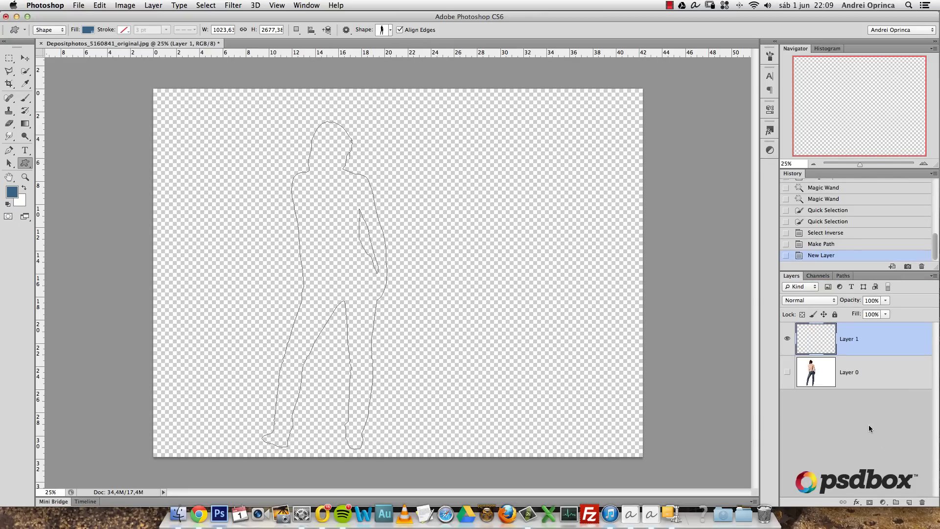
click(843, 276)
key(Delete)
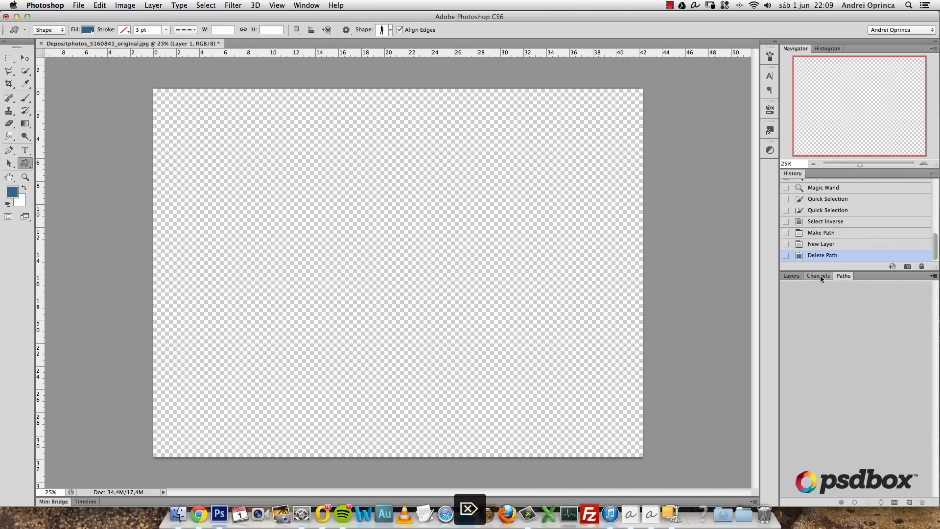
Swap the foreground and background colours and fill the empty layer above the photo with white
click(798, 278)
key(x)
key(super+BackSpace)
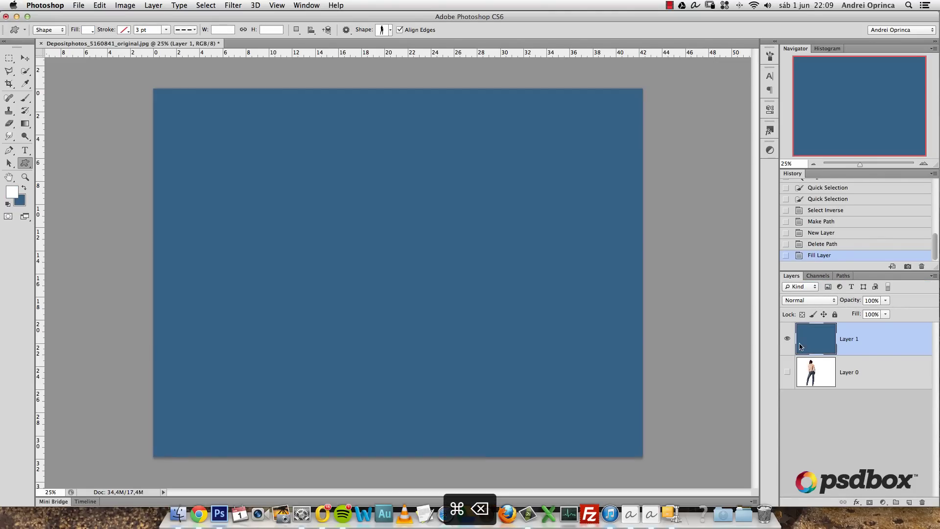
key(alt+BackSpace)
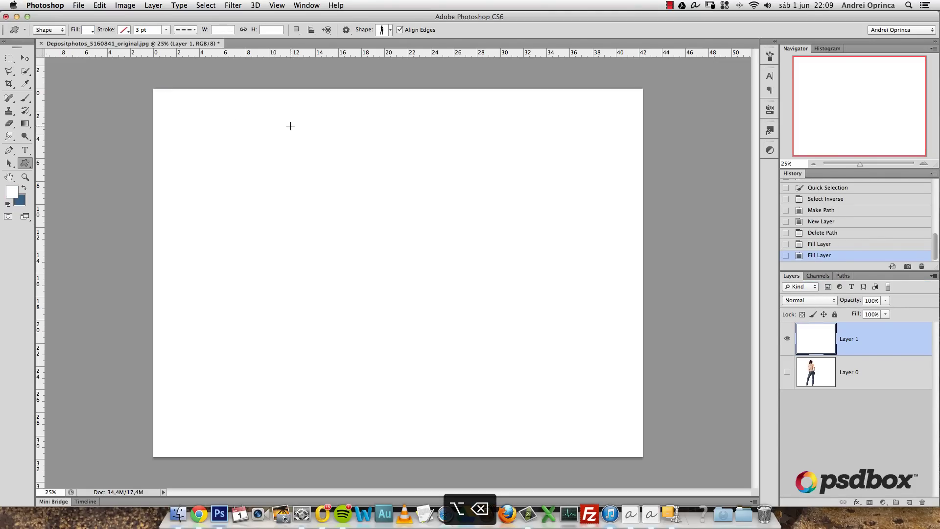
Draw the woman silhouette as a custom shape about 707 px wide and 1848 px high and change its fill to red
drag(315, 174, 575, 399)
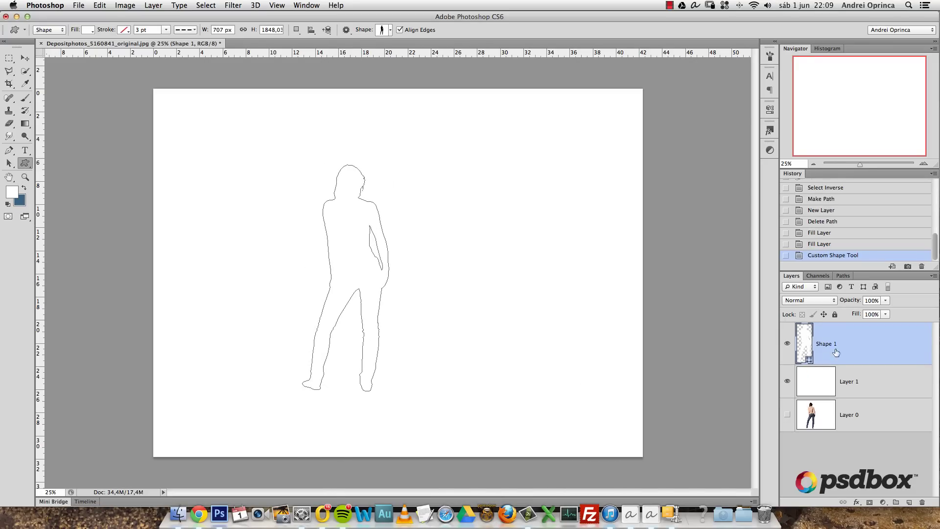
double_click(804, 342)
drag(762, 261, 790, 226)
click(902, 198)
click(880, 390)
click(881, 402)
click(858, 350)
Scale the red silhouette shape up proportionally around its centre to about 212.6%
key(super+1)
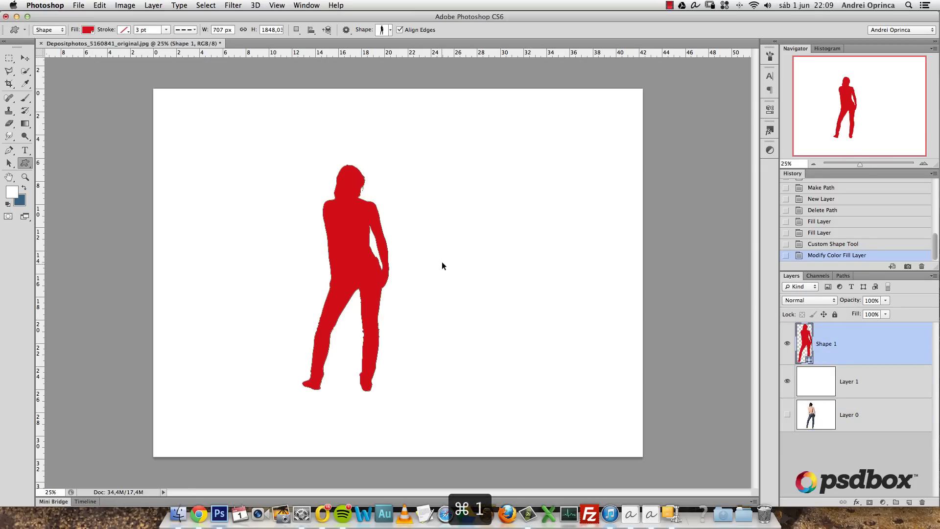
drag(388, 243, 491, 301)
key(super+space)
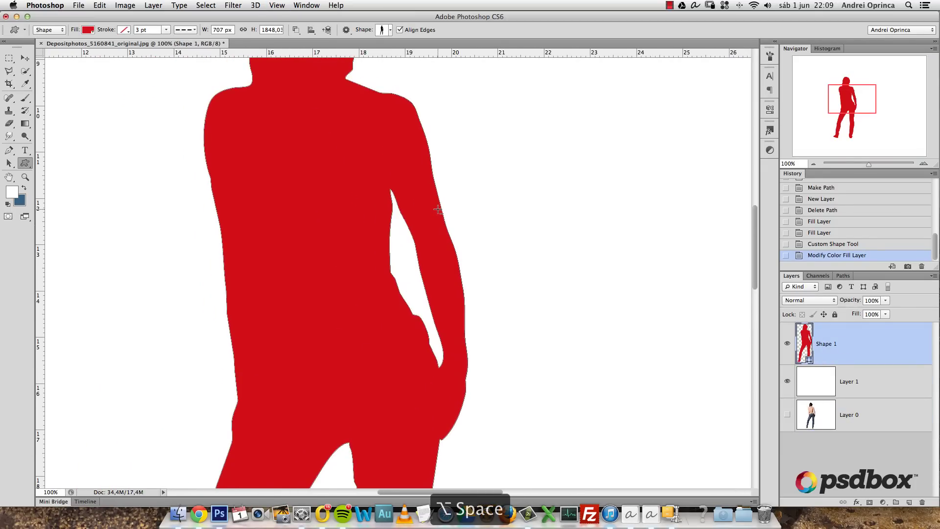
click(435, 214)
key(super+t)
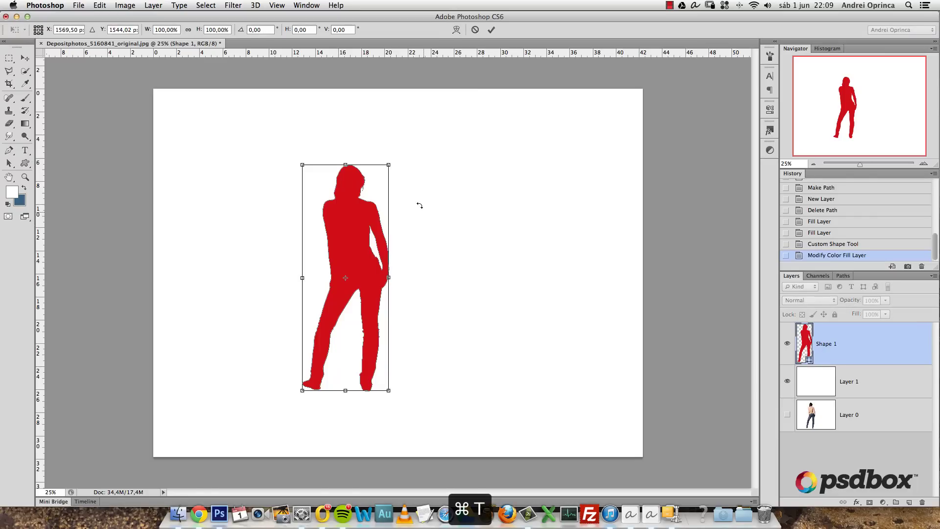
drag(390, 164, 547, 132)
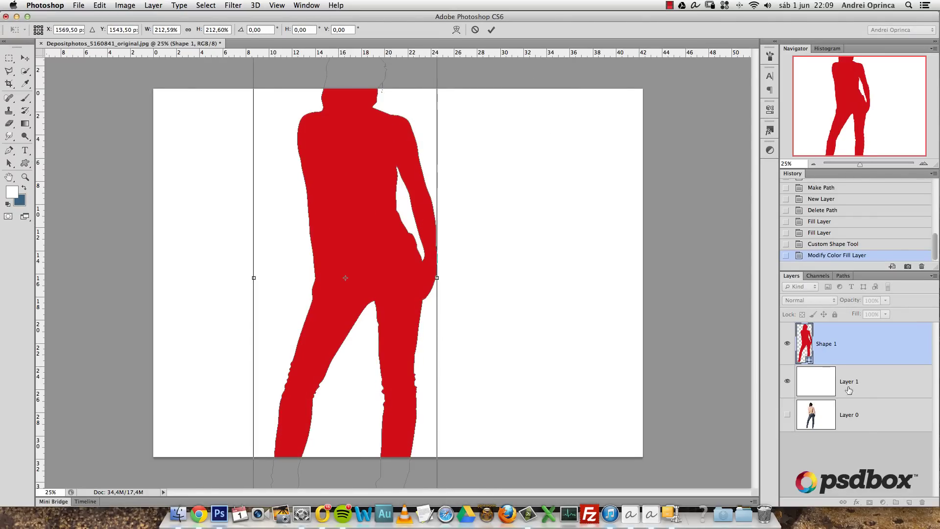
key(Return)
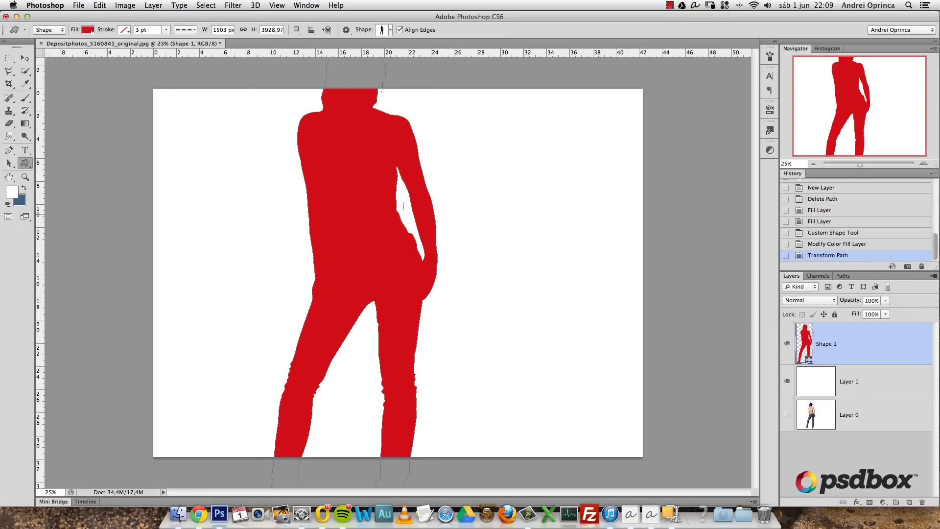
Examine the enlarged silhouette's edges at 100% zoom with the Move tool active
click(25, 57)
key(super+1)
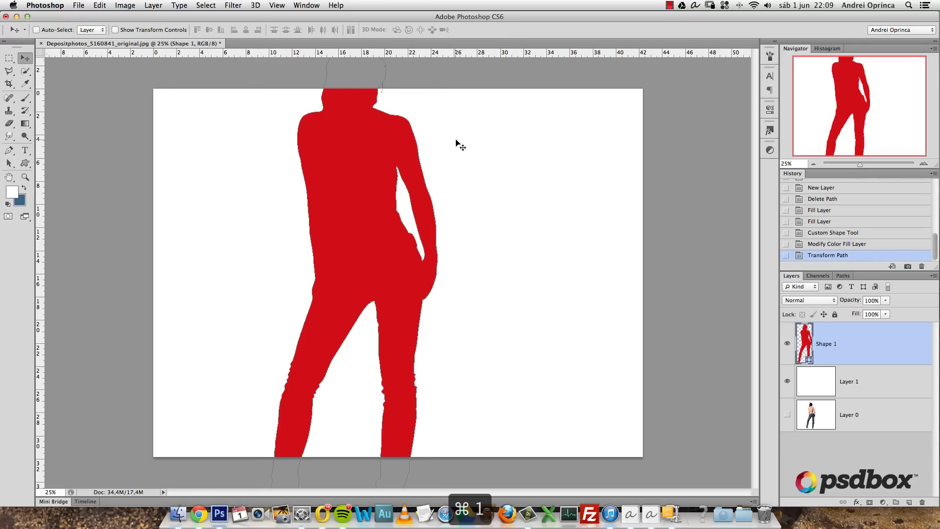
scroll(497, 186, up, 15)
scroll(530, 248, left, 3)
key(space)
alt+click(493, 218)
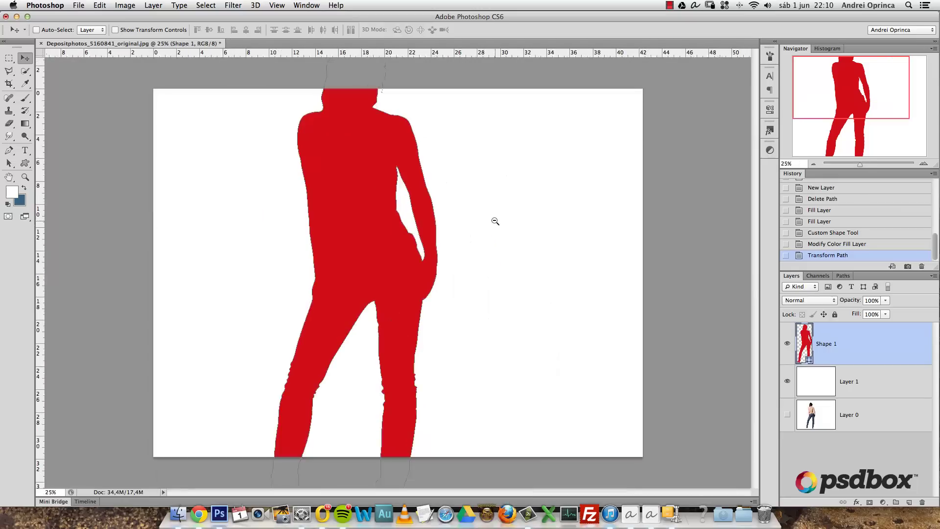
Delete the silhouette shape layer and the white layer, leaving the woman's photo layer shown
click(883, 422)
click(910, 379)
key(alt+shift+bracketright)
key(Delete)
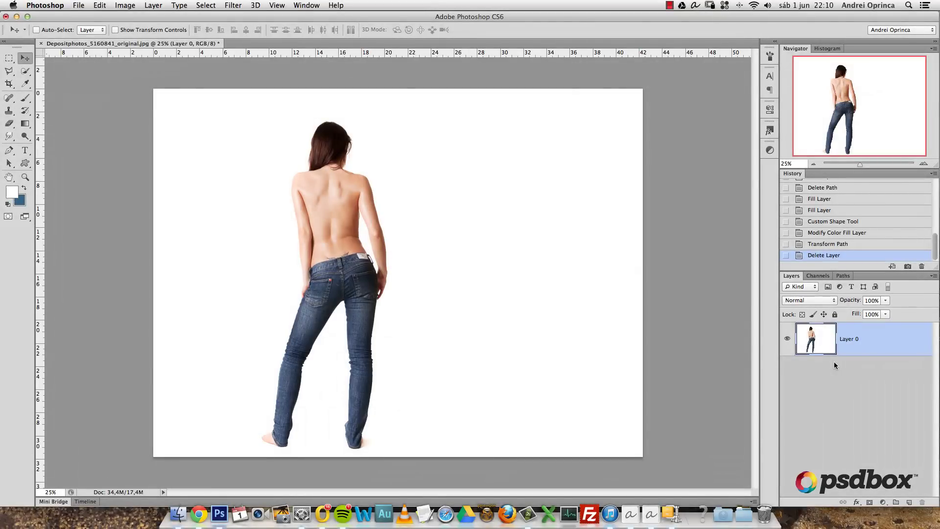